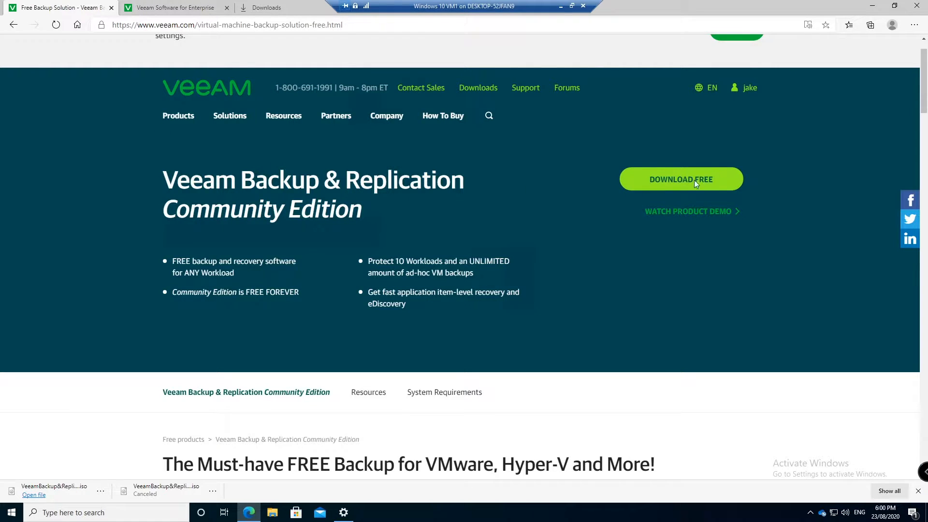
Switch to the Veeam Backup & Replication Community Edition download page (version 10.0.1.4854, 3.7 GB)
{"action": "left_click", "coordinate": [191, 11]}
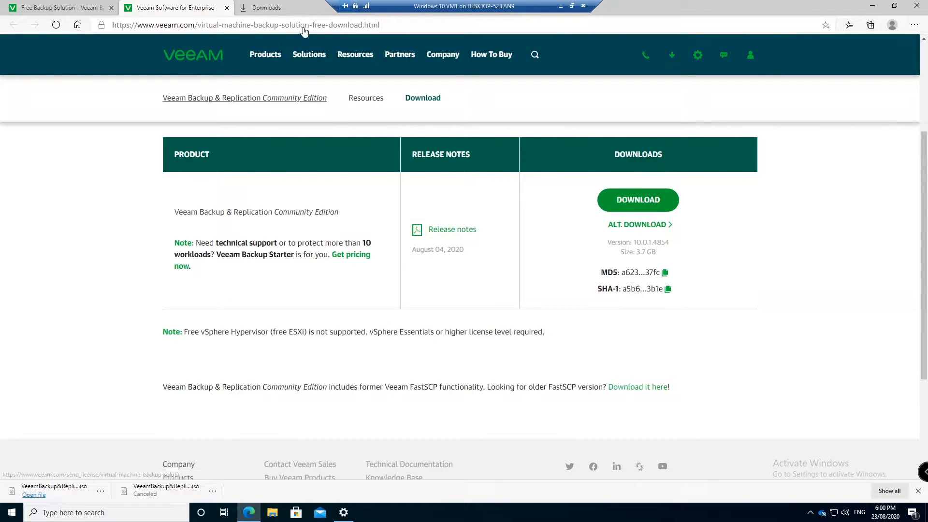
Mount the downloaded Veeam ISO and launch Setup from drive E:, approving the UAC prompt
{"action": "left_click", "coordinate": [288, 13]}
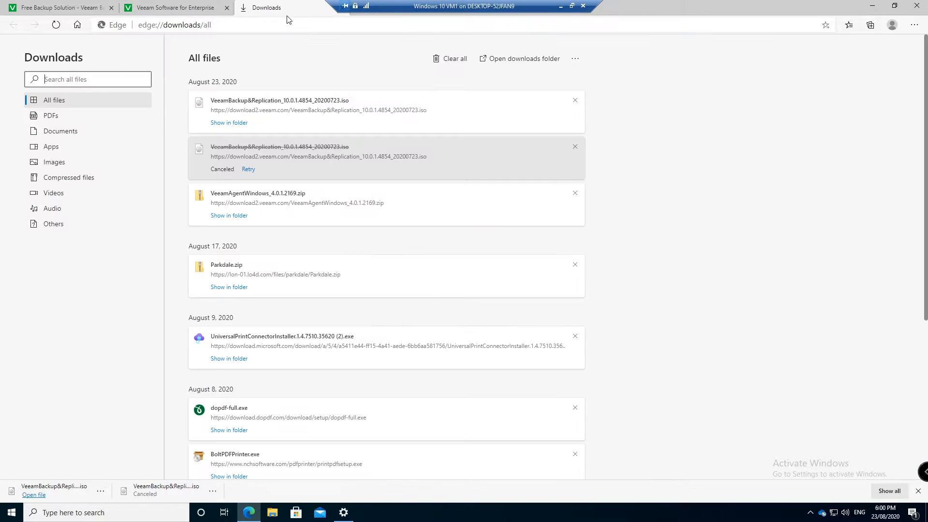
{"action": "left_click", "coordinate": [80, 490]}
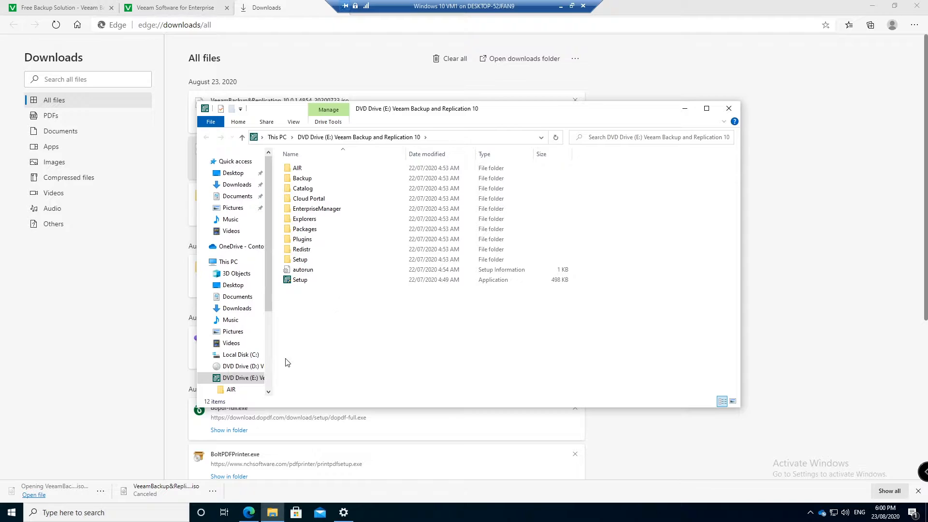
{"action": "double_click", "coordinate": [309, 280]}
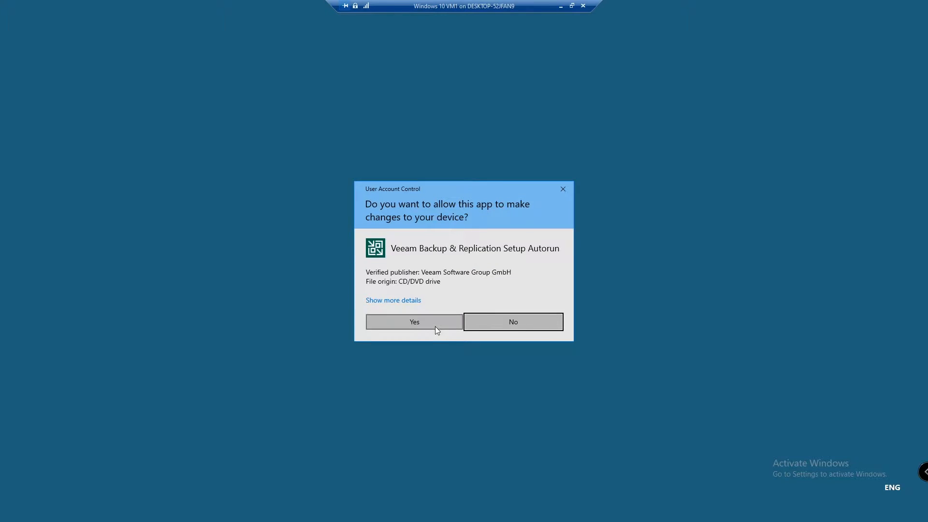
{"action": "left_click", "coordinate": [434, 326]}
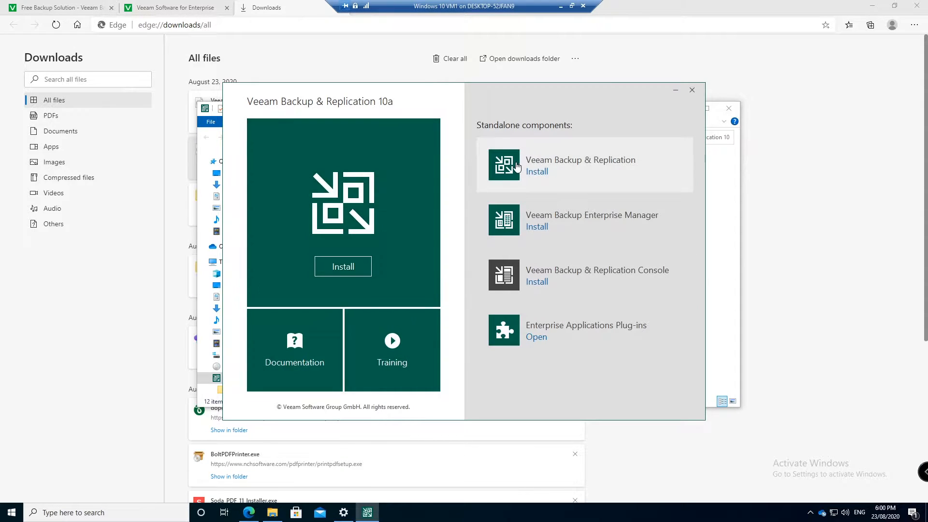
Start installing Veeam Backup & Replication and accept both license agreements after reviewing the third-party notices
{"action": "left_click", "coordinate": [540, 173]}
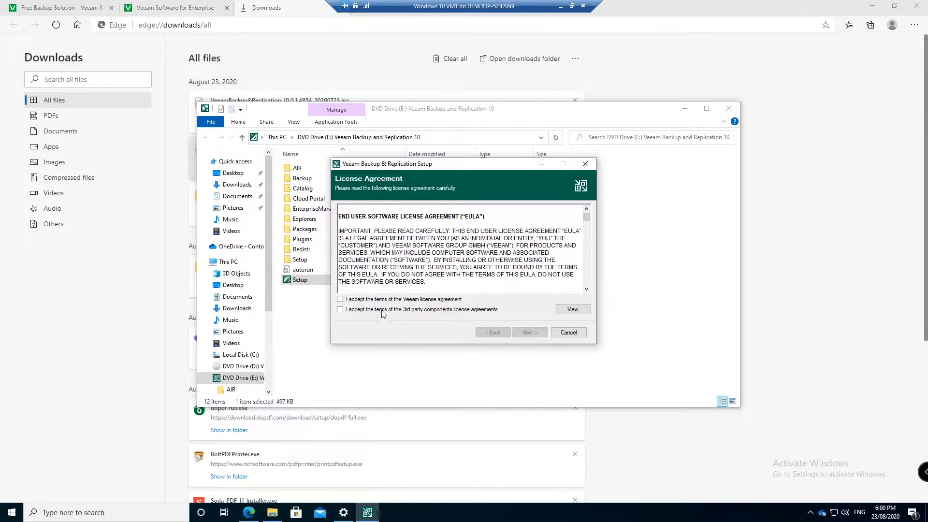
{"action": "left_click", "coordinate": [341, 300]}
{"action": "left_click", "coordinate": [340, 309]}
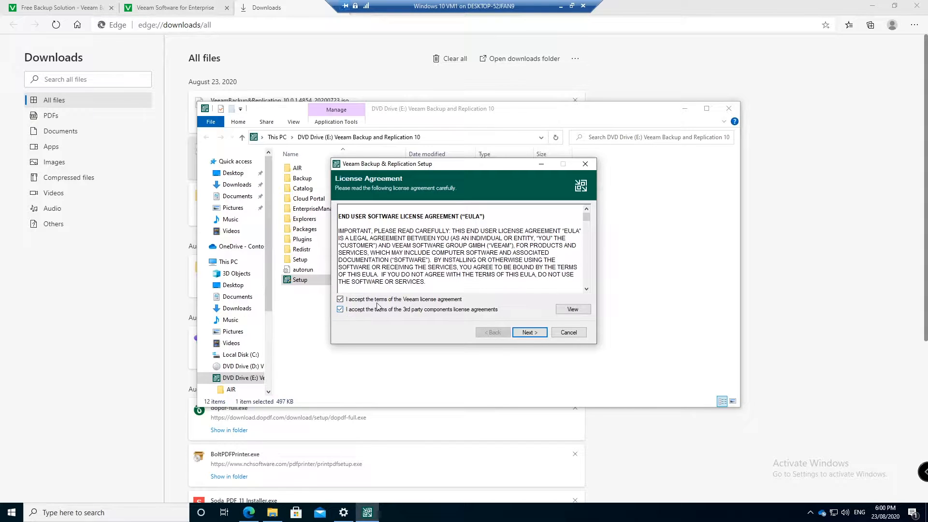
{"action": "left_click", "coordinate": [572, 310]}
{"action": "scroll", "coordinate": [395, 236], "scroll_direction": "down", "scroll_amount": 20}
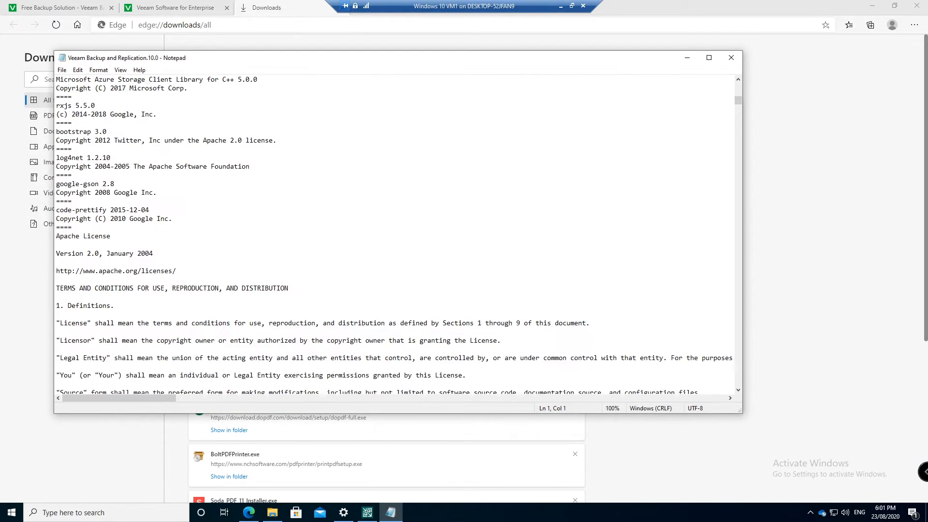
{"action": "left_click", "coordinate": [731, 57]}
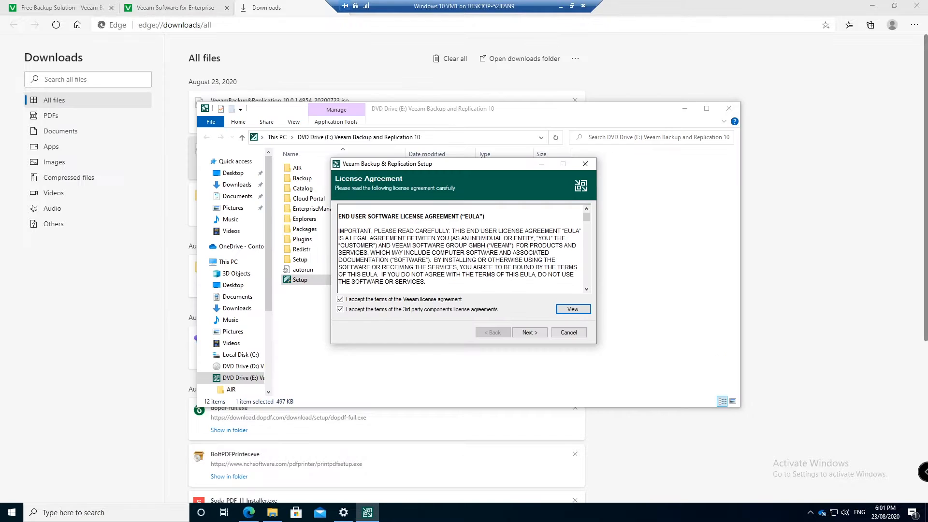
Continue as Community Edition without a license file and run the system check with default features
{"action": "left_click", "coordinate": [530, 332]}
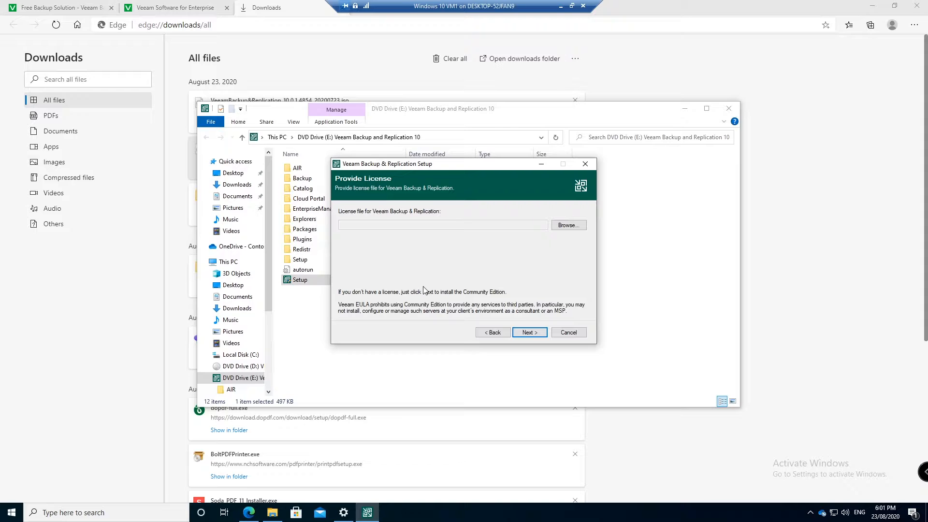
{"action": "left_click", "coordinate": [529, 333]}
{"action": "left_click", "coordinate": [520, 332]}
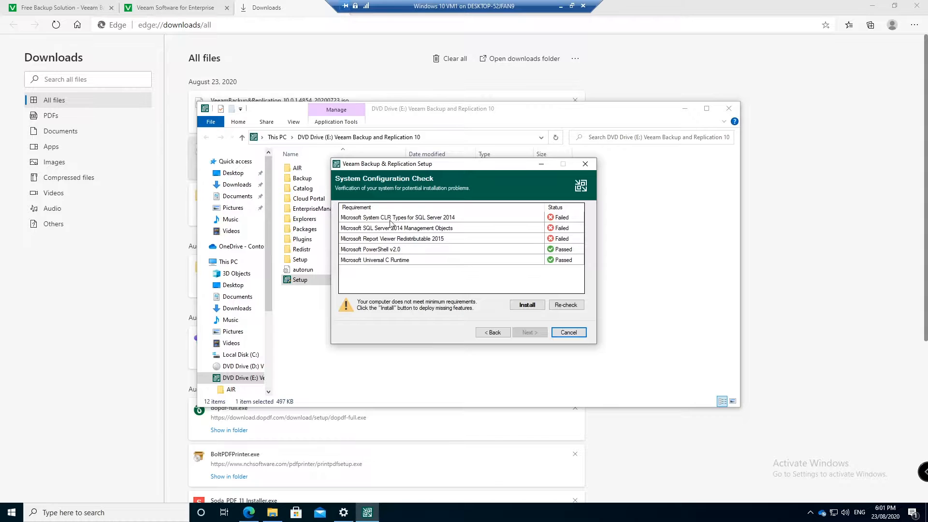
Install the missing SQL Server prerequisites, then install Veeam Backup & Replication 10a with default configuration
{"action": "left_click", "coordinate": [526, 306]}
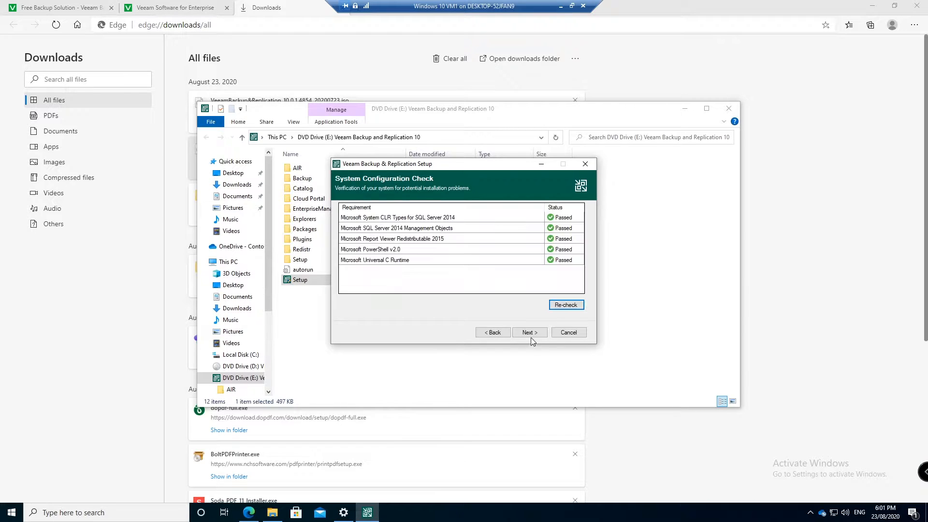
{"action": "left_click", "coordinate": [529, 334]}
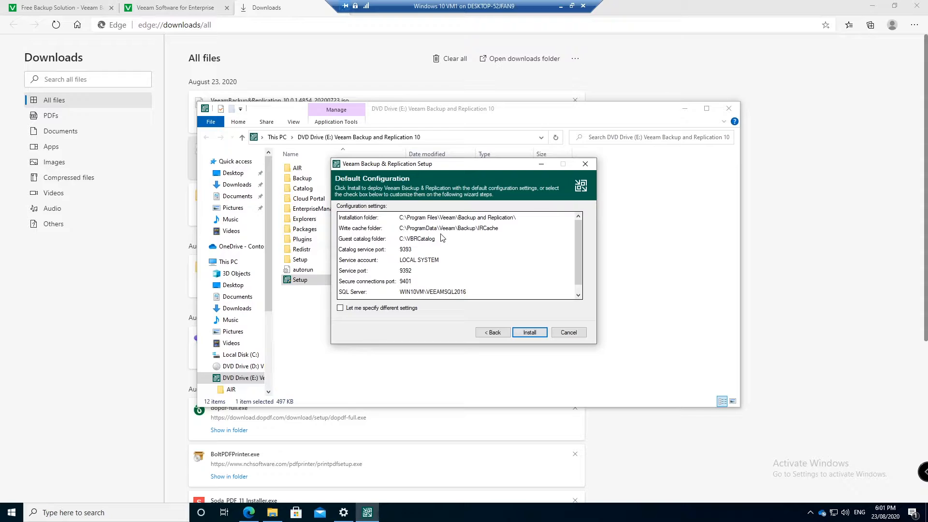
{"action": "scroll", "coordinate": [411, 294], "scroll_direction": "down", "scroll_amount": 1}
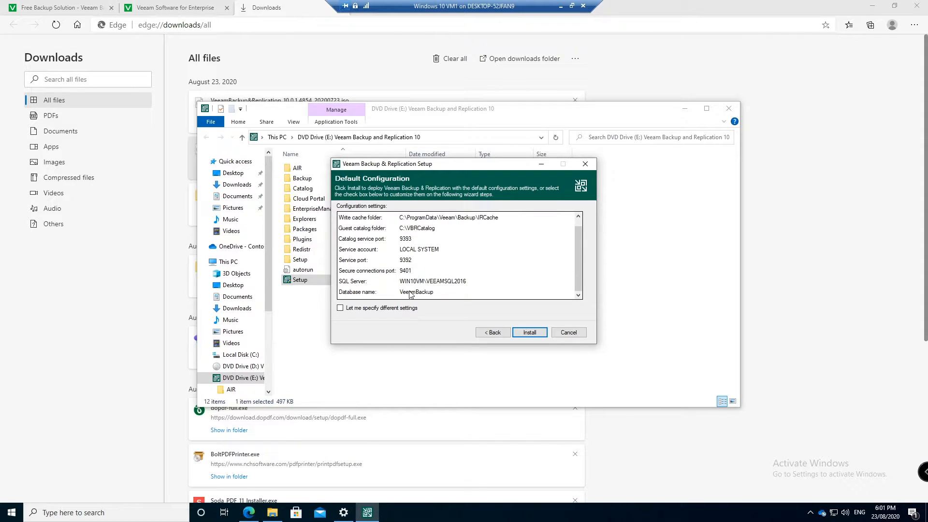
{"action": "left_click", "coordinate": [395, 308]}
{"action": "left_click", "coordinate": [395, 309]}
{"action": "scroll", "coordinate": [457, 255], "scroll_direction": "up", "scroll_amount": 1}
{"action": "scroll", "coordinate": [457, 255], "scroll_direction": "down", "scroll_amount": 1}
{"action": "left_click", "coordinate": [528, 333]}
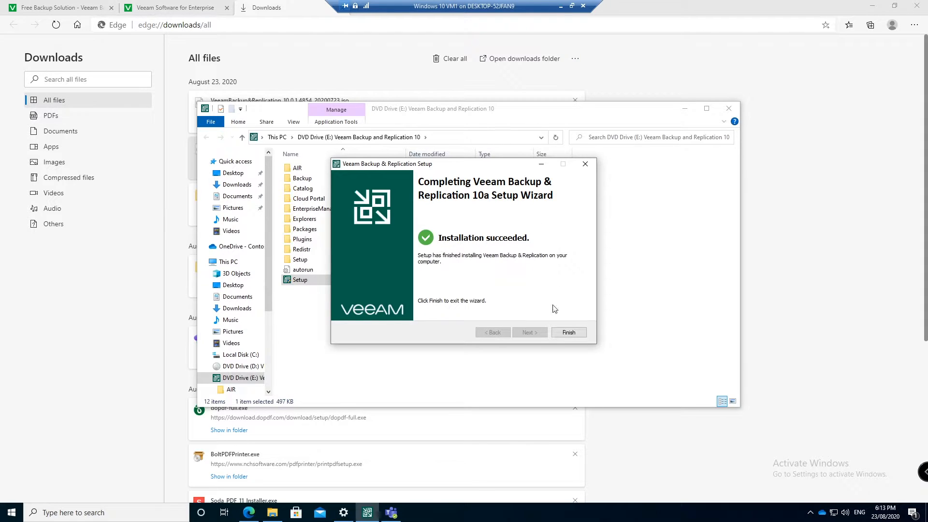
Close setup and the launcher, then start the Veeam Backup & Replication Console from Start, approving UAC
{"action": "left_click", "coordinate": [566, 333]}
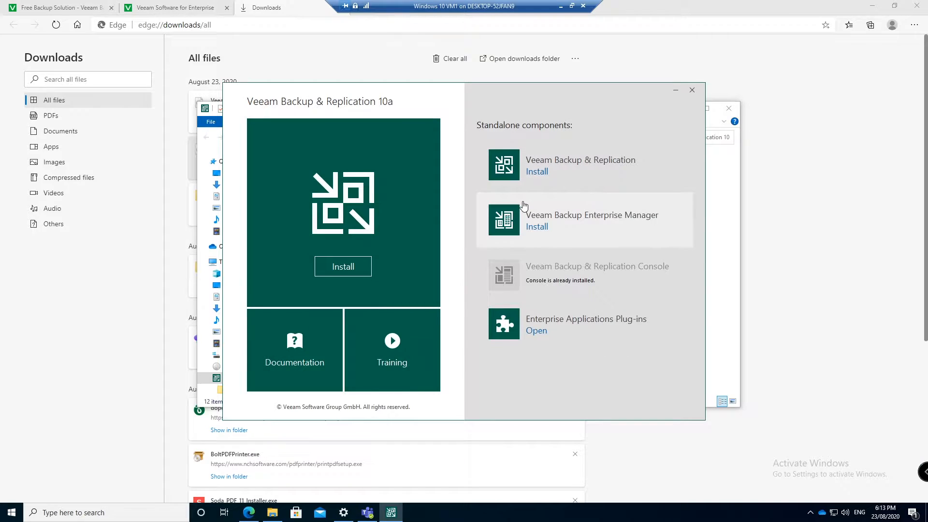
{"action": "left_click", "coordinate": [691, 90]}
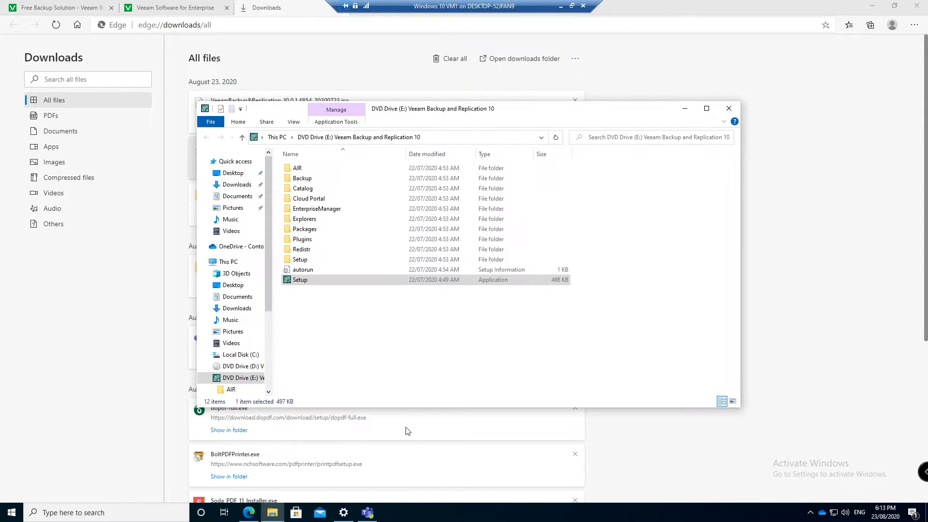
{"action": "left_click", "coordinate": [12, 515]}
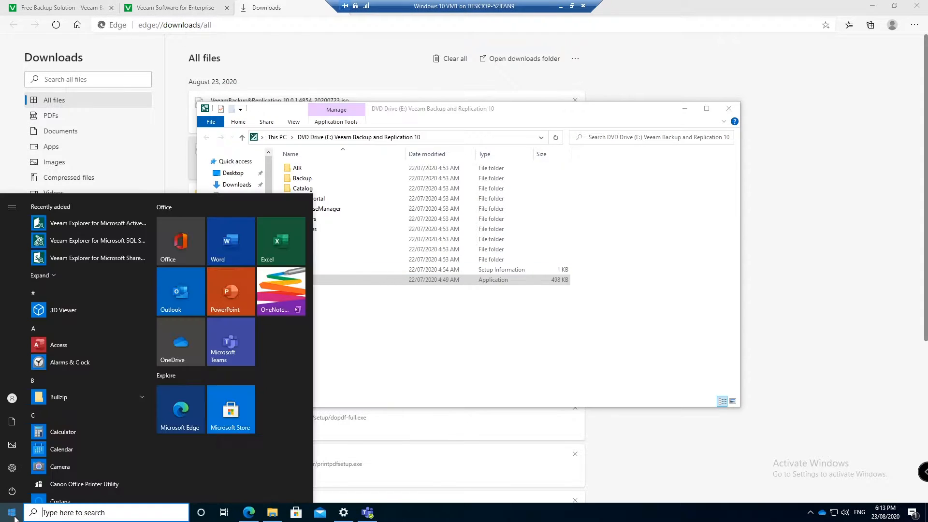
{"action": "left_click", "coordinate": [79, 274]}
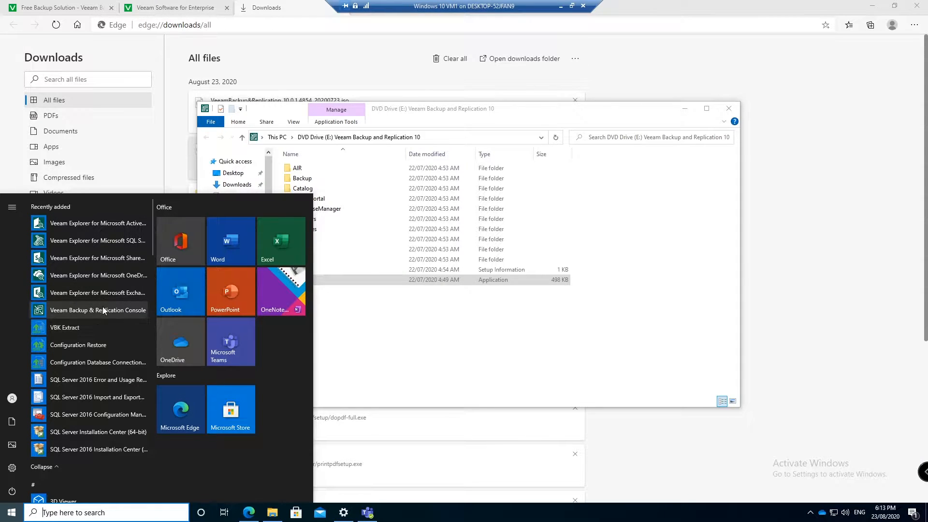
{"action": "left_click", "coordinate": [83, 310]}
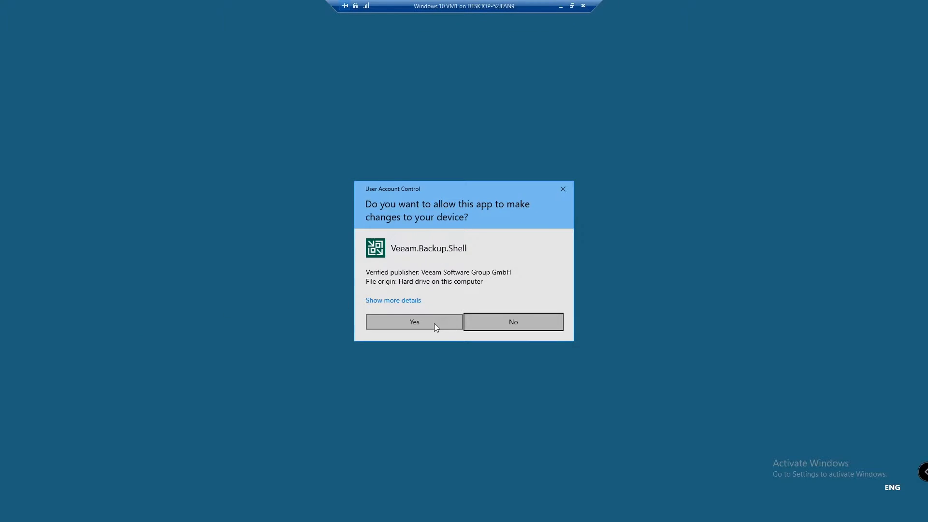
{"action": "left_click", "coordinate": [434, 323]}
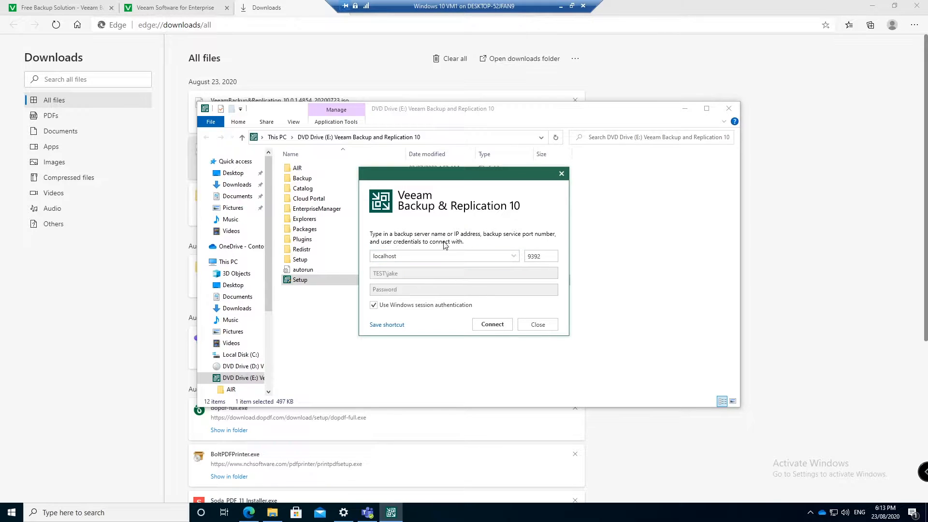
Connect the console to localhost and scroll through the Community Edition welcome page
{"action": "left_click", "coordinate": [491, 328]}
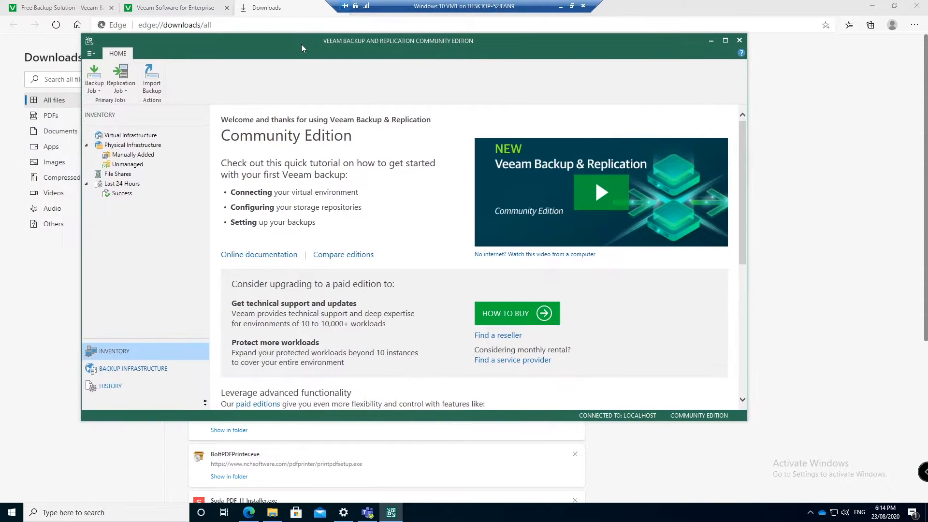
{"action": "left_click_drag", "start_coordinate": [301, 44], "coordinate": [303, 45]}
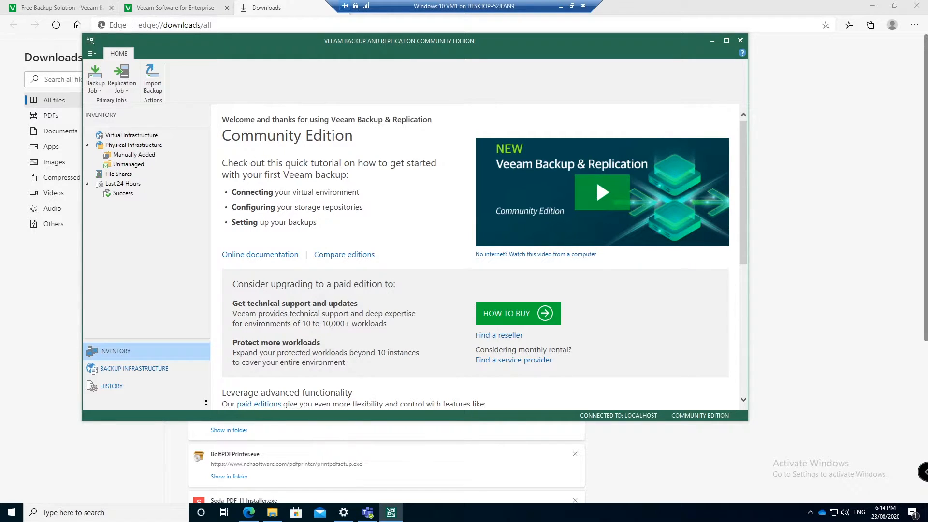
{"action": "left_click_drag", "start_coordinate": [222, 119], "coordinate": [353, 138]}
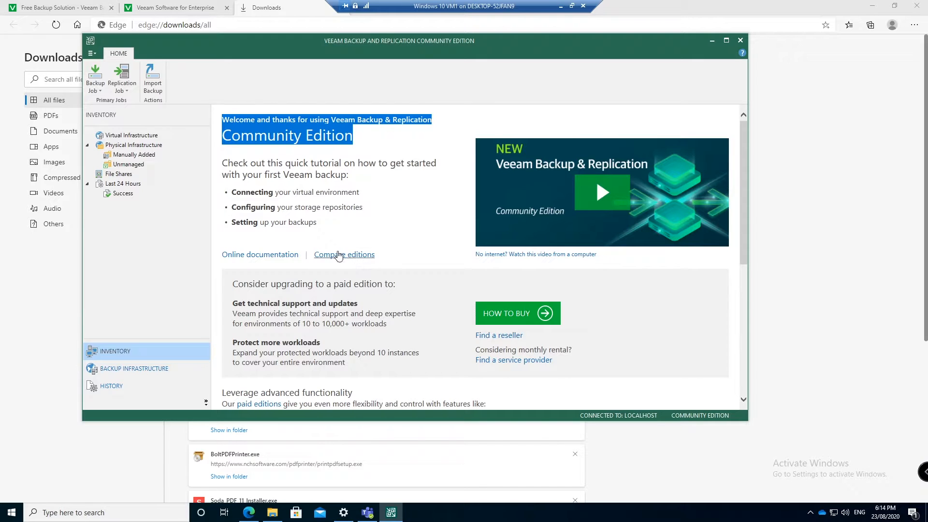
{"action": "scroll", "coordinate": [457, 282], "scroll_direction": "down", "scroll_amount": 4}
{"action": "scroll", "coordinate": [457, 282], "scroll_direction": "up", "scroll_amount": 3}
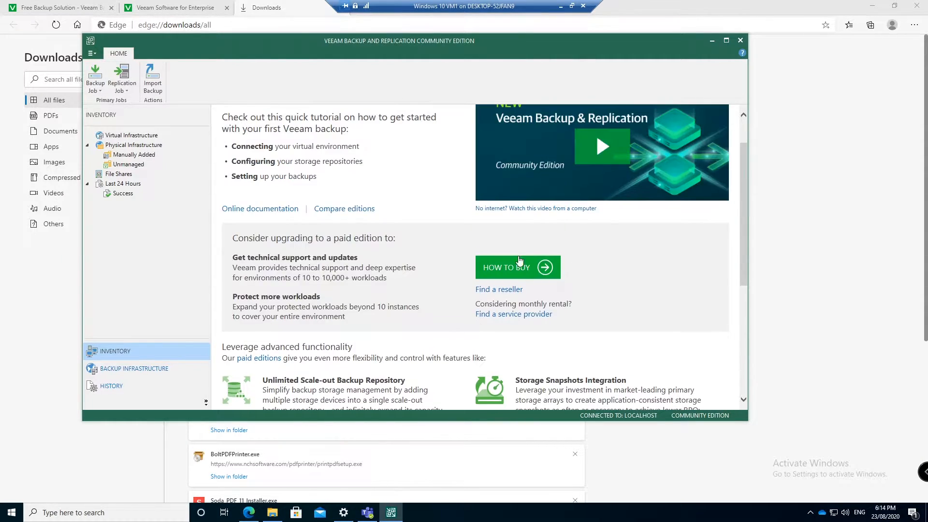
{"action": "scroll", "coordinate": [497, 269], "scroll_direction": "down", "scroll_amount": 5}
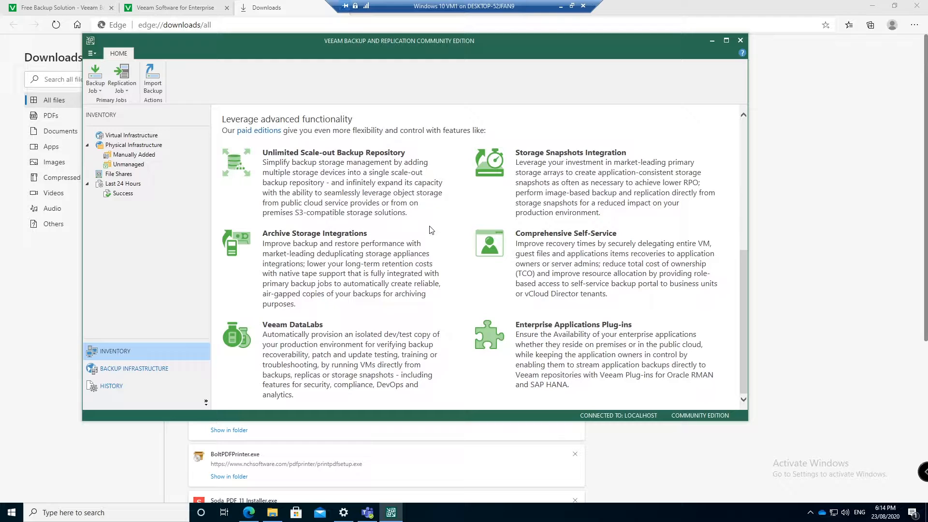
{"action": "scroll", "coordinate": [430, 230], "scroll_direction": "up", "scroll_amount": 5}
{"action": "left_click", "coordinate": [399, 201]}
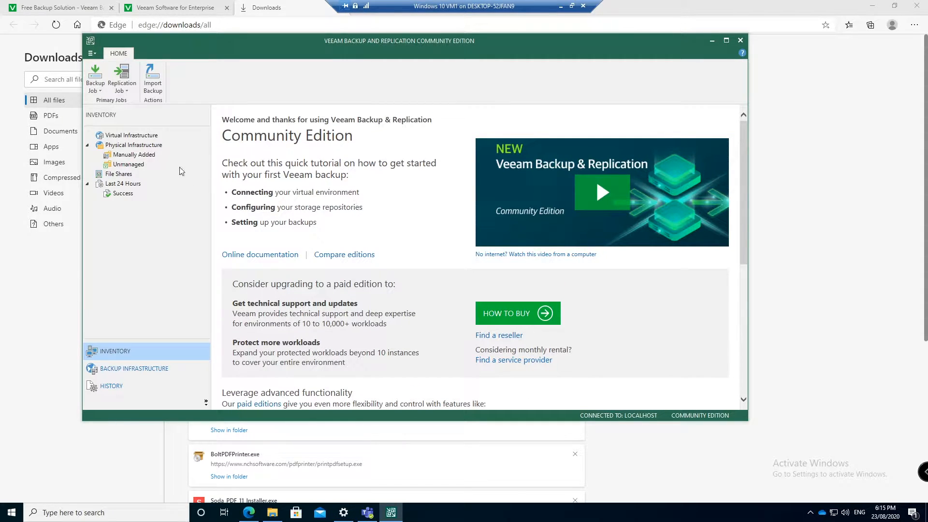
Tour the Inventory nodes: virtual and physical infrastructure, manually added and unmanaged hosts, ending on File Shares
{"action": "left_click", "coordinate": [119, 155]}
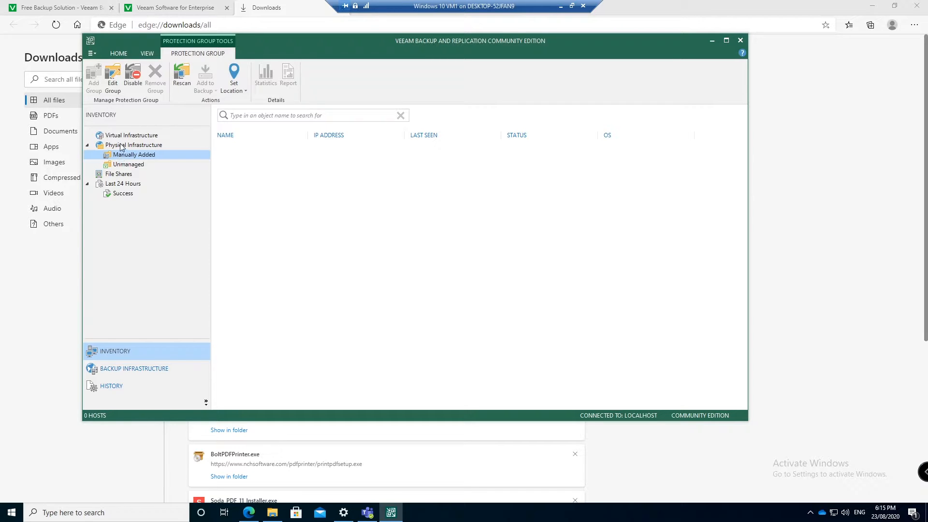
{"action": "left_click", "coordinate": [126, 135]}
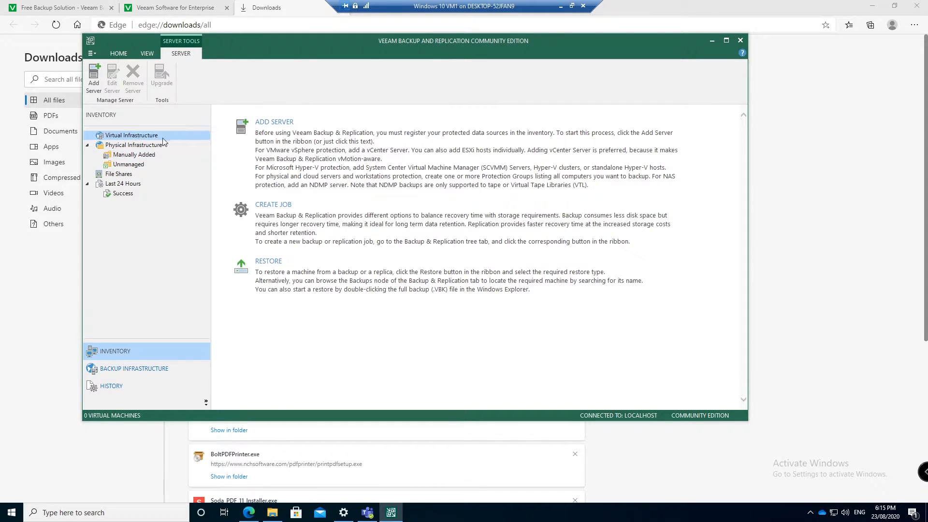
{"action": "left_click", "coordinate": [133, 147]}
{"action": "left_click", "coordinate": [128, 175]}
{"action": "left_click", "coordinate": [129, 193]}
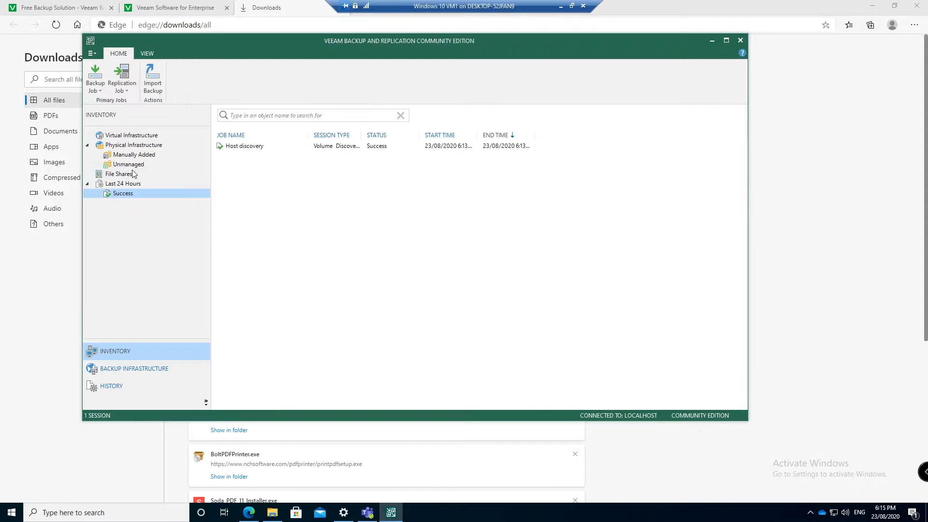
{"action": "left_click", "coordinate": [134, 146]}
{"action": "left_click", "coordinate": [135, 155]}
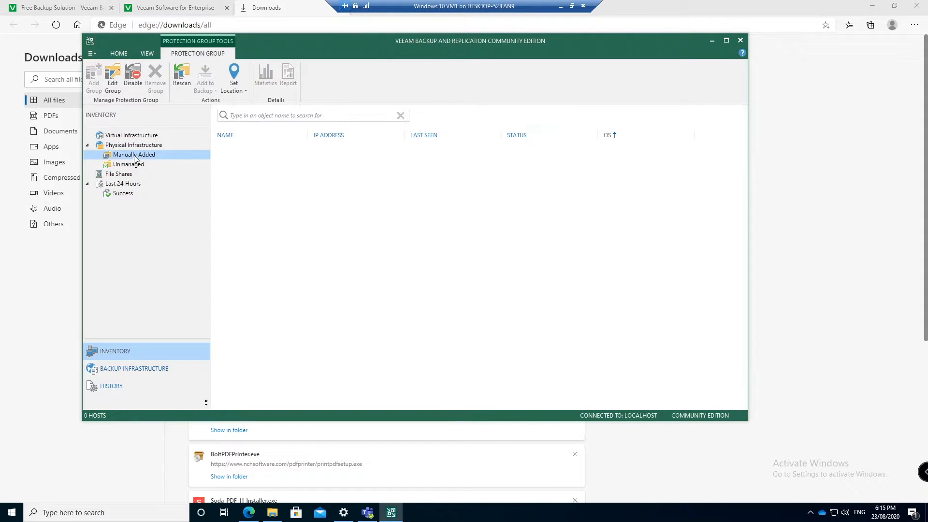
{"action": "left_click", "coordinate": [137, 165]}
{"action": "left_click", "coordinate": [136, 146]}
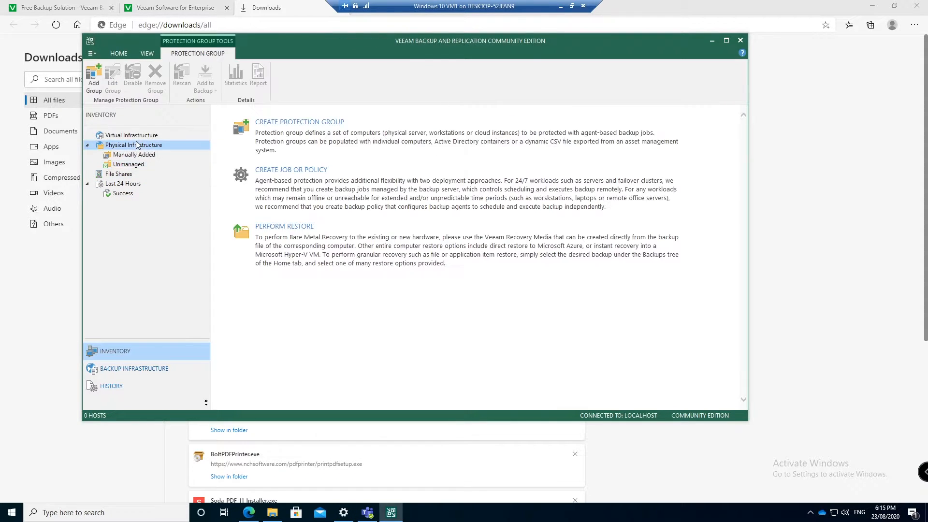
{"action": "left_click", "coordinate": [136, 137]}
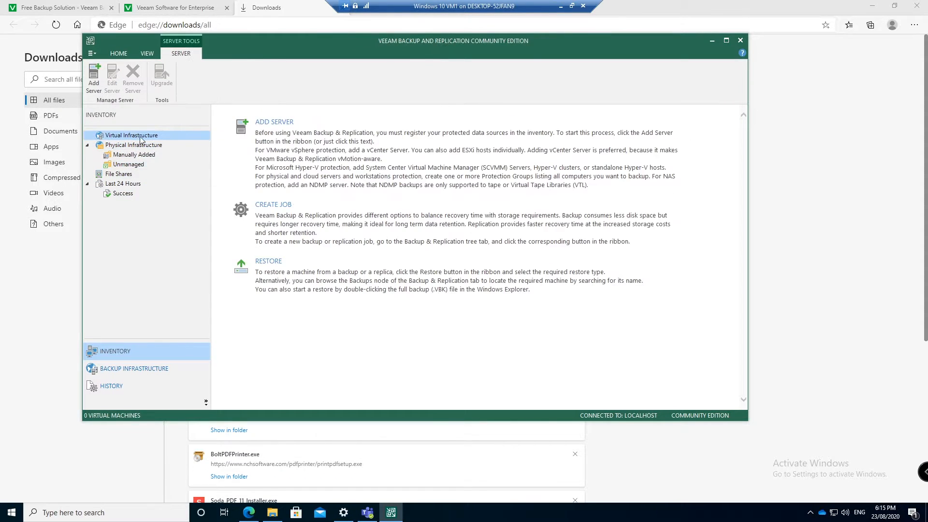
{"action": "left_click", "coordinate": [121, 175]}
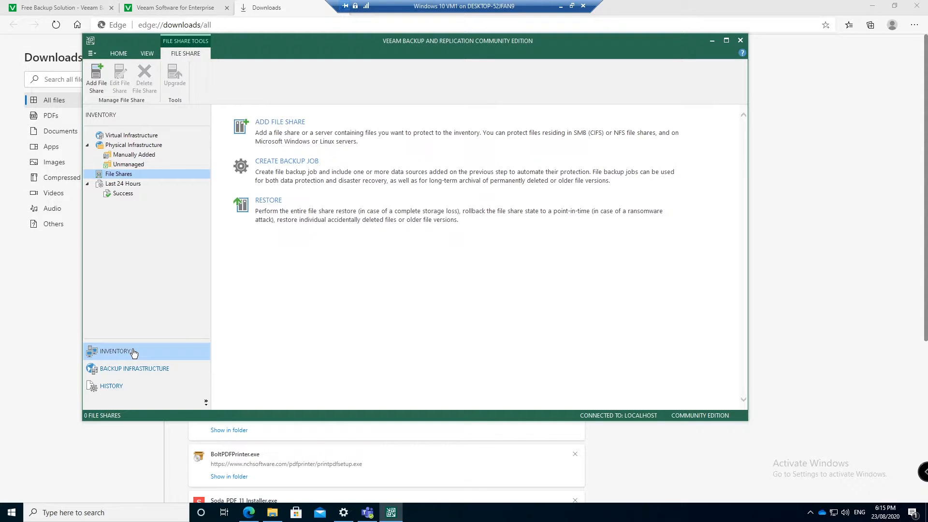
Review the WIN10VM.test.local managed server, backup proxies and the default backup repository
{"action": "left_click", "coordinate": [144, 368]}
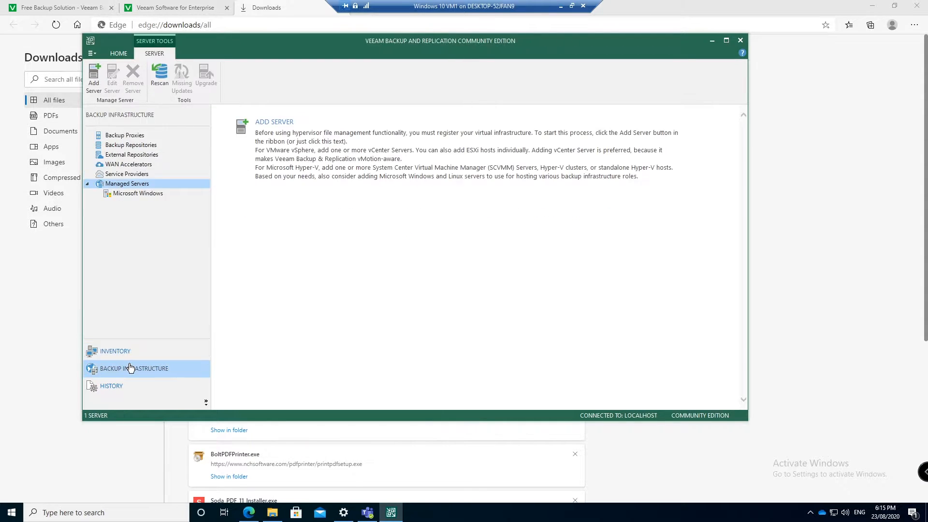
{"action": "left_click", "coordinate": [145, 194]}
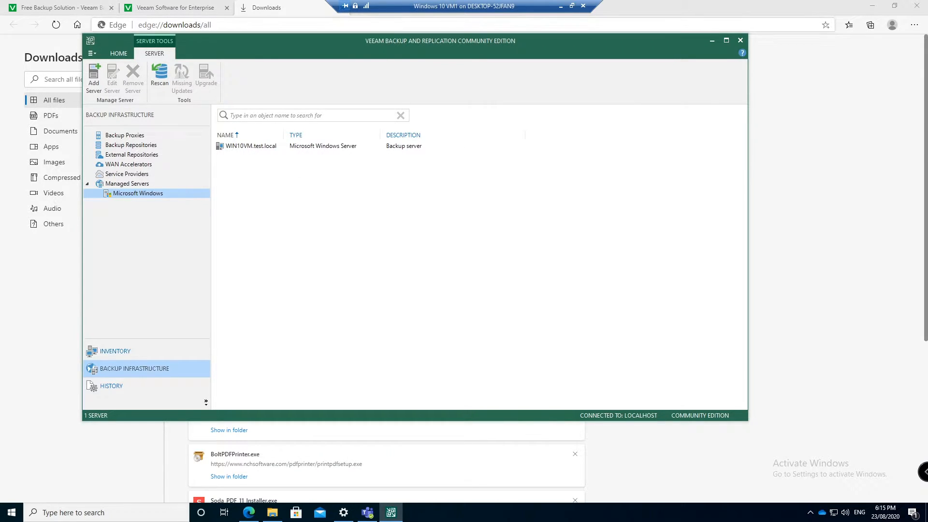
{"action": "left_click", "coordinate": [257, 147]}
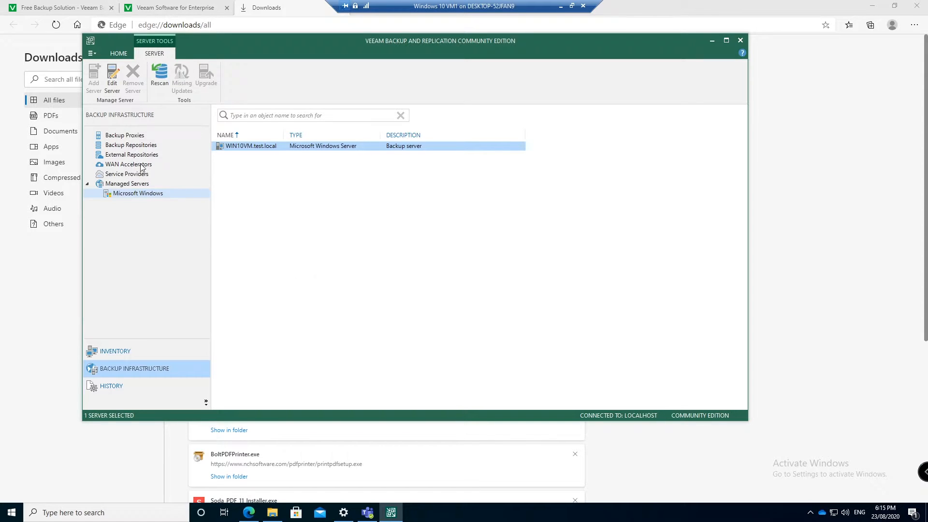
{"action": "left_click", "coordinate": [118, 136]}
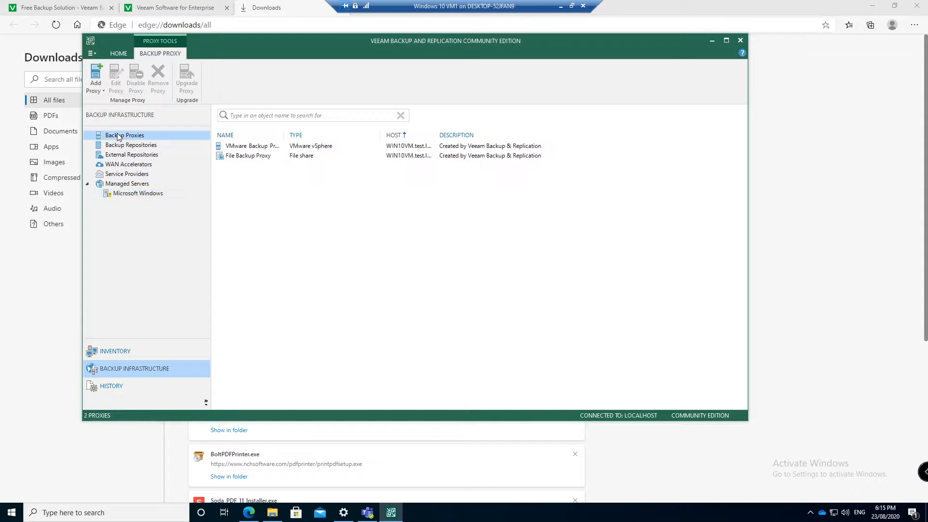
{"action": "left_click", "coordinate": [124, 146]}
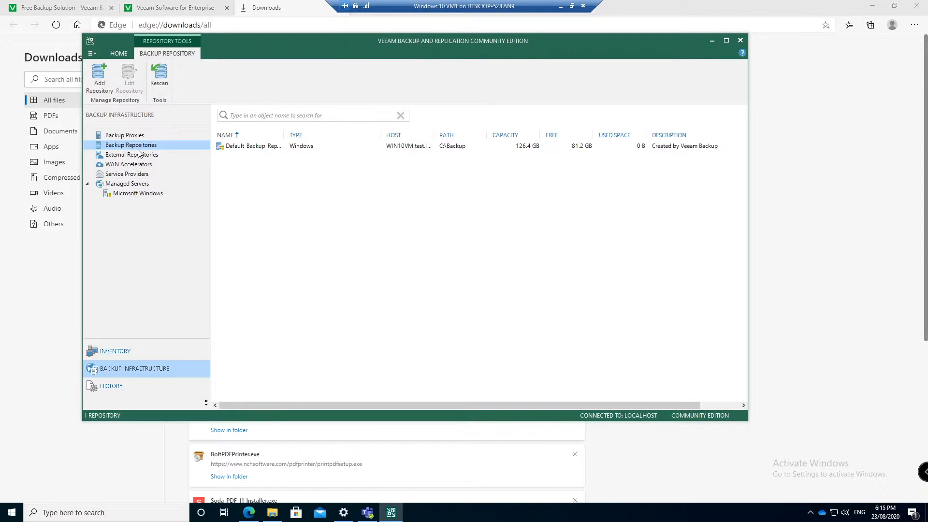
{"action": "left_click", "coordinate": [256, 151]}
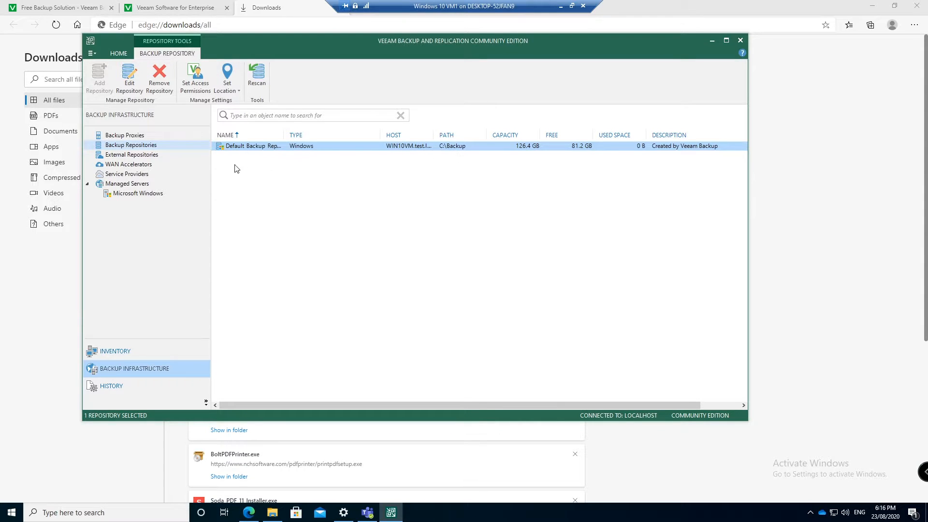
Return to Inventory and show the Physical Infrastructure overview
{"action": "left_click", "coordinate": [134, 355]}
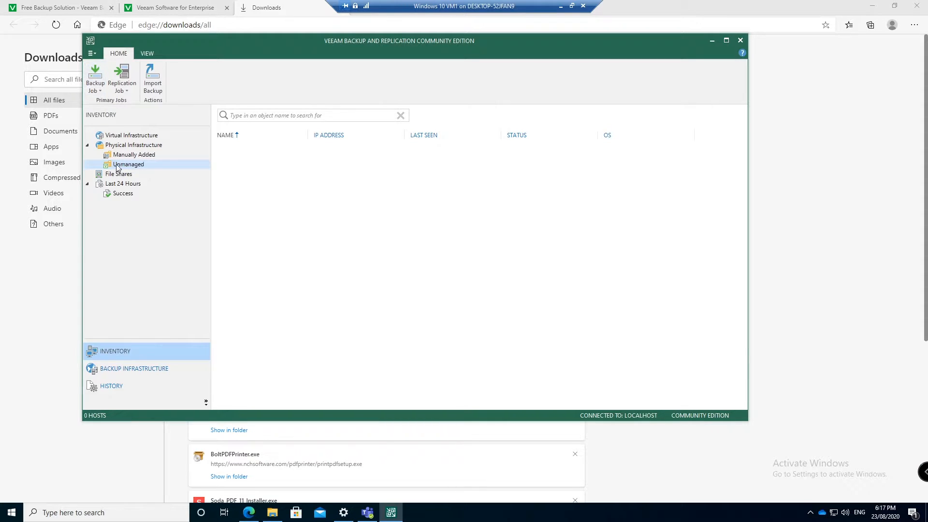
{"action": "left_click", "coordinate": [127, 155]}
{"action": "left_click", "coordinate": [127, 146]}
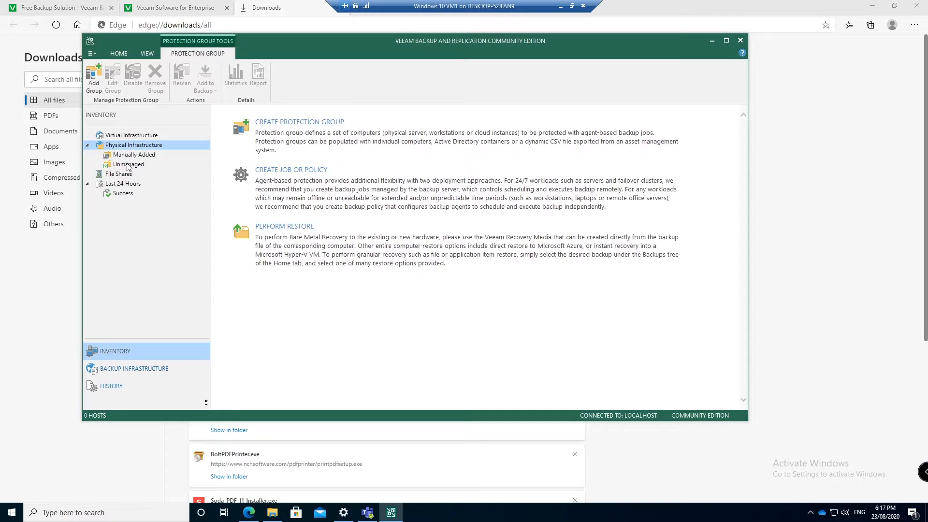
Show the empty Unmanaged hosts list under Physical Infrastructure
{"action": "left_click", "coordinate": [128, 165]}
{"action": "left_click", "coordinate": [130, 156]}
{"action": "left_click", "coordinate": [128, 166]}
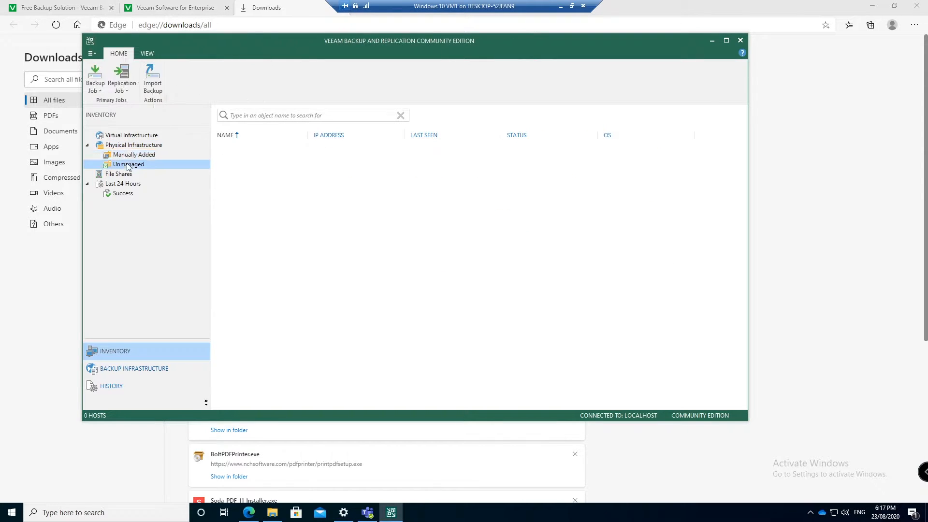
Attempt a virtual machine backup job, declining to register virtualization infrastructure, and reopen the job-type list
{"action": "left_click", "coordinate": [100, 91]}
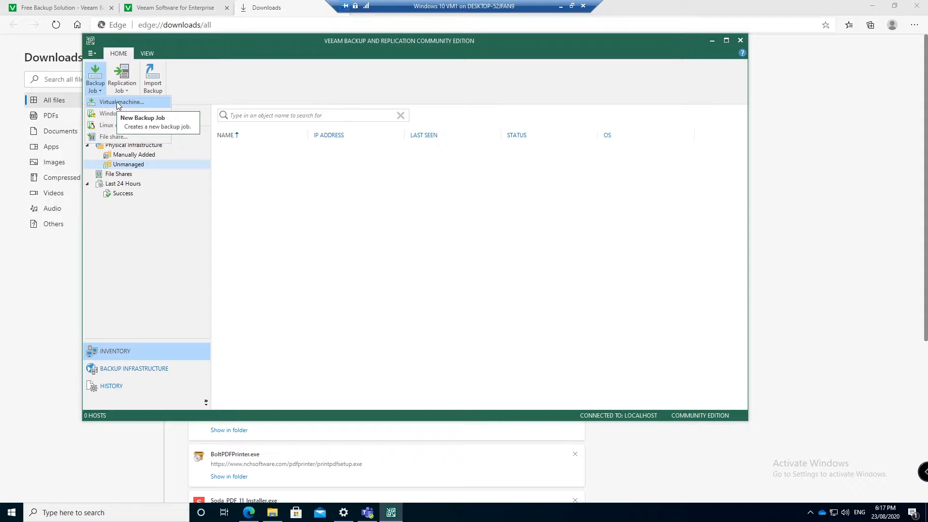
{"action": "left_click", "coordinate": [117, 102]}
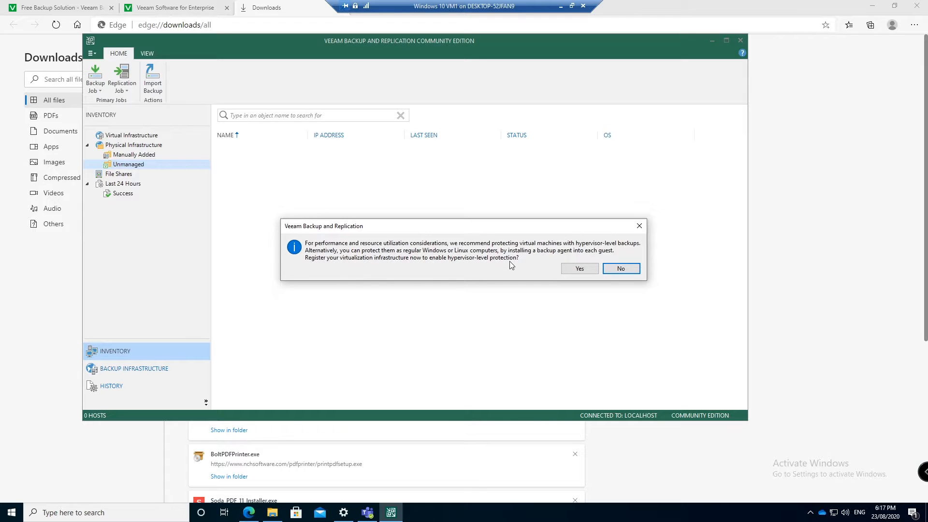
{"action": "left_click", "coordinate": [610, 269]}
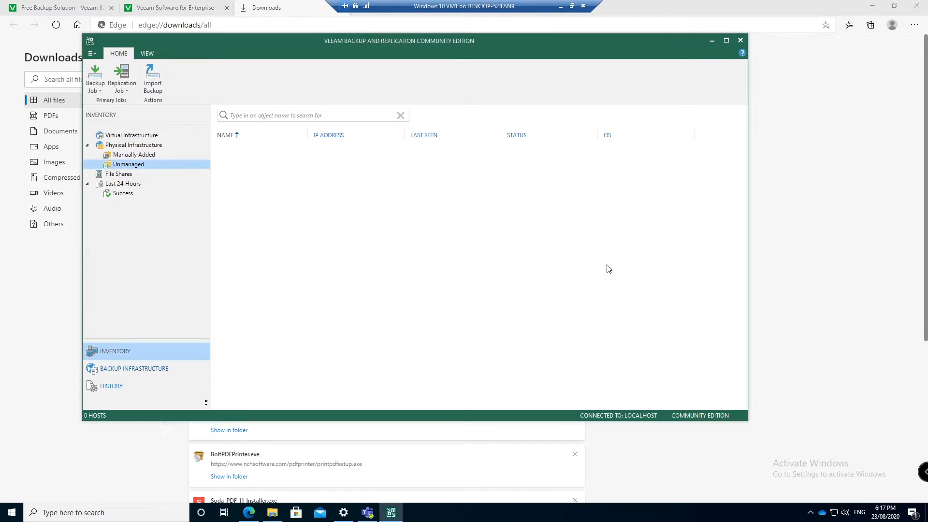
{"action": "left_click", "coordinate": [100, 92]}
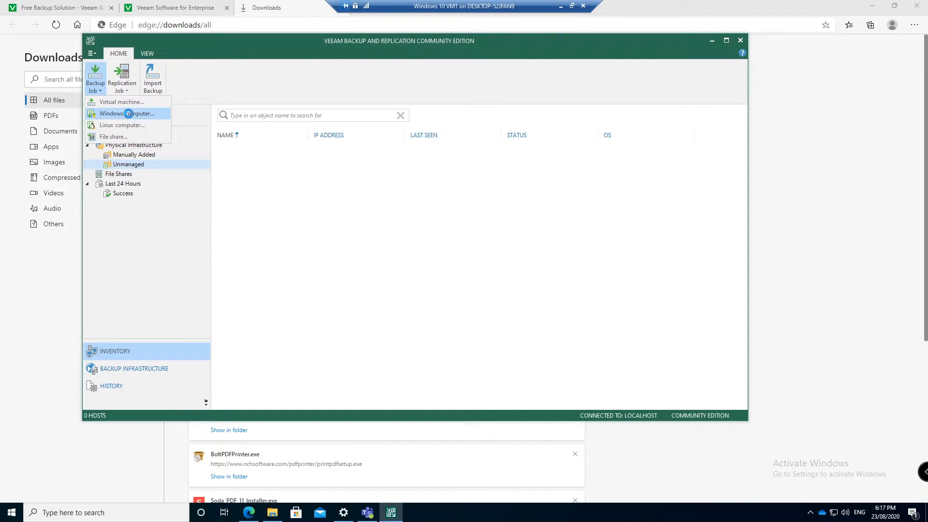
Create a Windows computer Server backup job named 'Test Job', managed by the backup server
{"action": "left_click", "coordinate": [129, 116]}
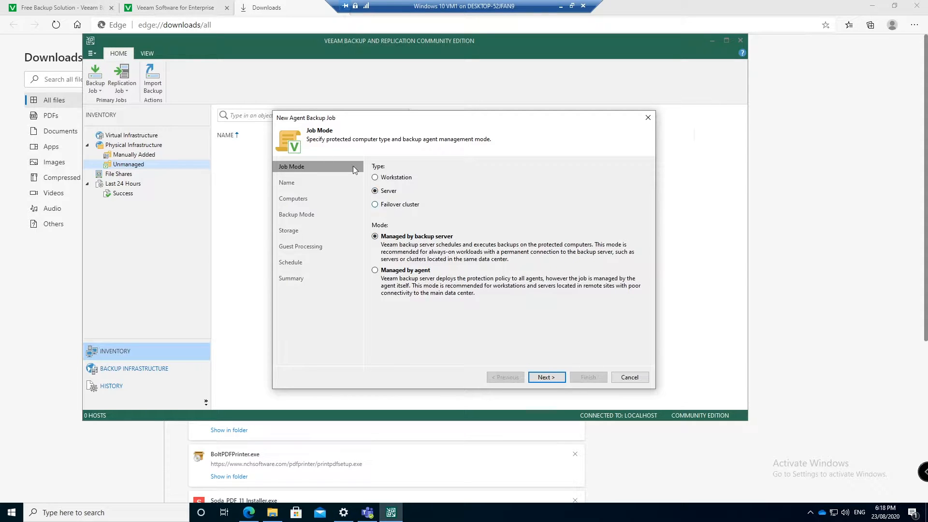
{"action": "left_click", "coordinate": [402, 270]}
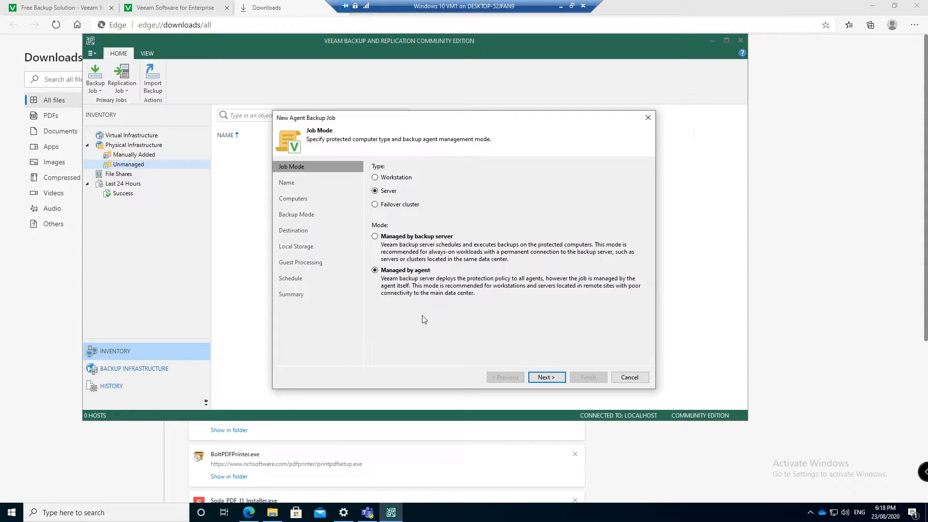
{"action": "left_click", "coordinate": [417, 239]}
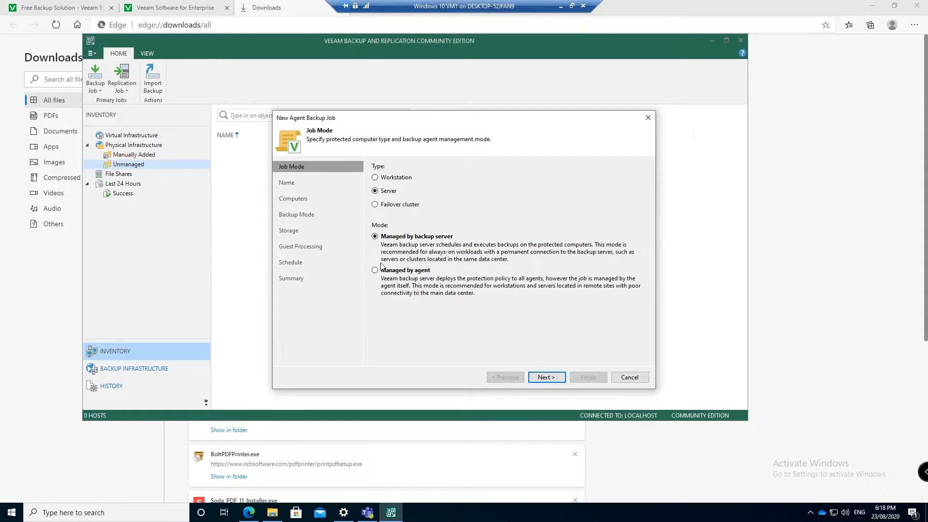
{"action": "left_click", "coordinate": [545, 378]}
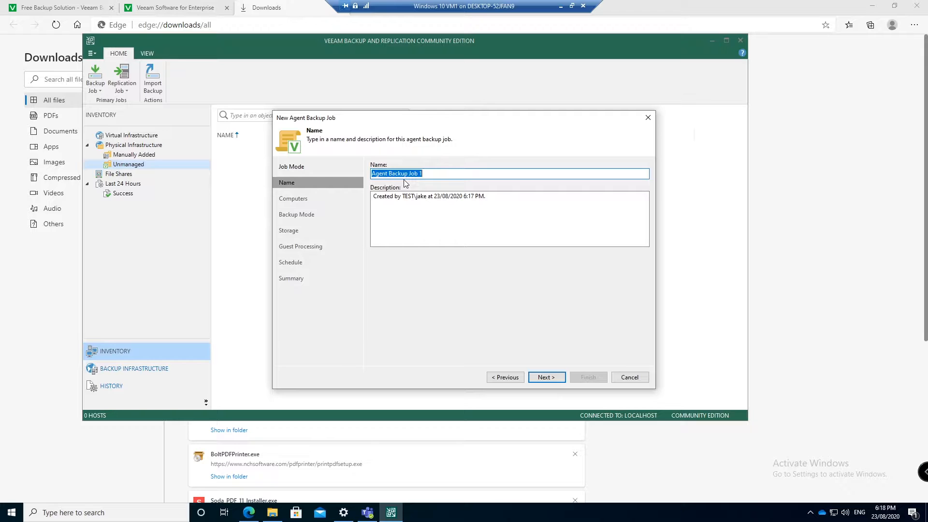
{"action": "type", "text": "Test Job"}
{"action": "left_click", "coordinate": [546, 377]}
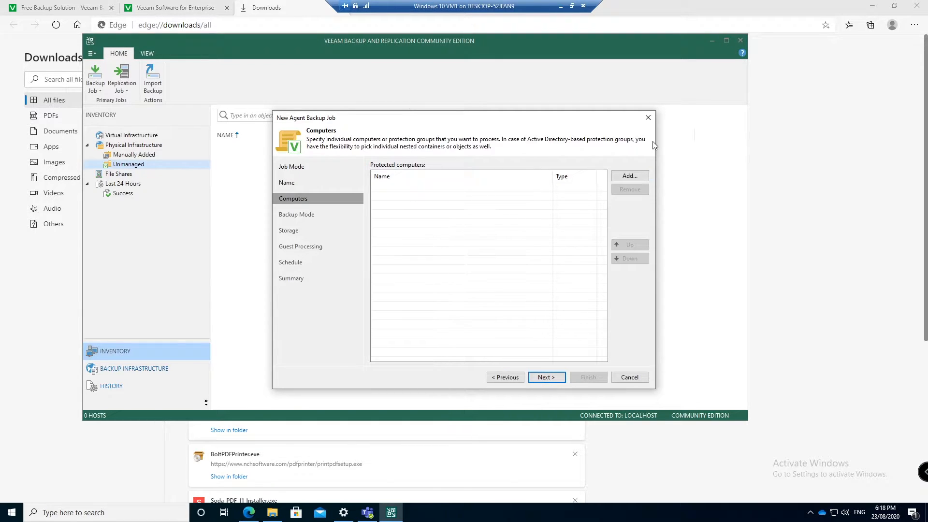
Add FileSVR01 as an individual computer with new test\administrator credentials
{"action": "left_click", "coordinate": [630, 175]}
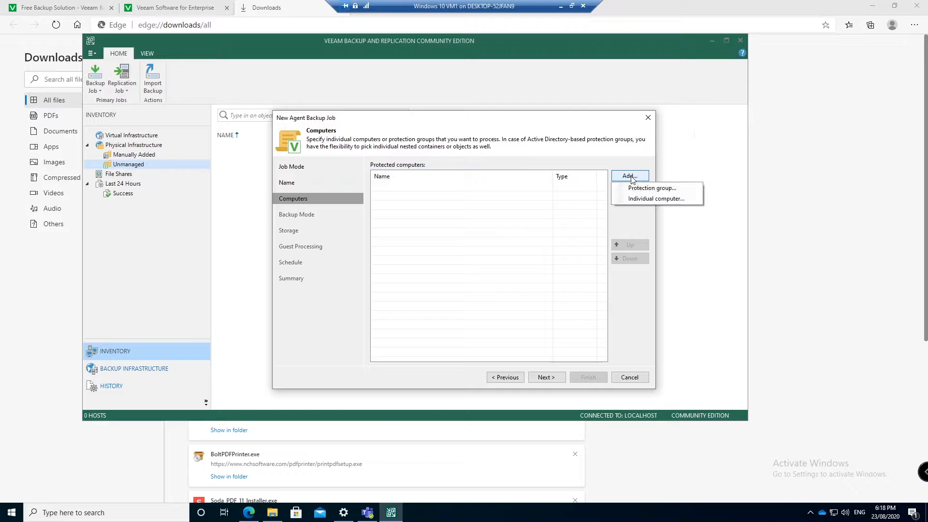
{"action": "left_click", "coordinate": [644, 198]}
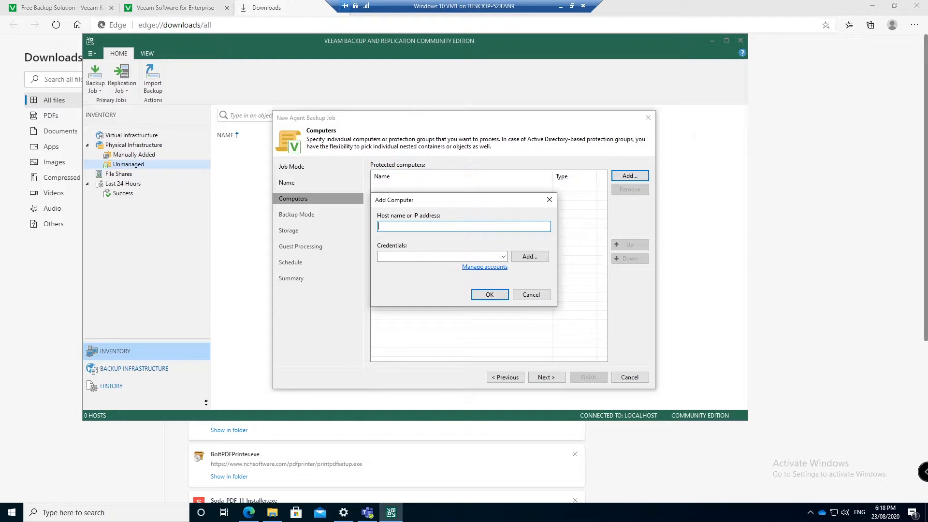
{"action": "type", "text": "FileSVR01"}
{"action": "key", "text": "Tab"}
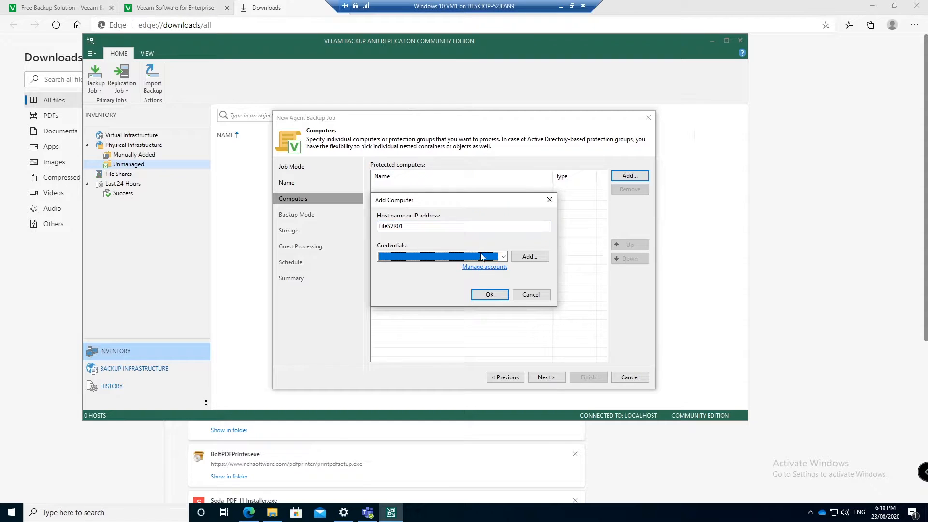
{"action": "left_click", "coordinate": [503, 257]}
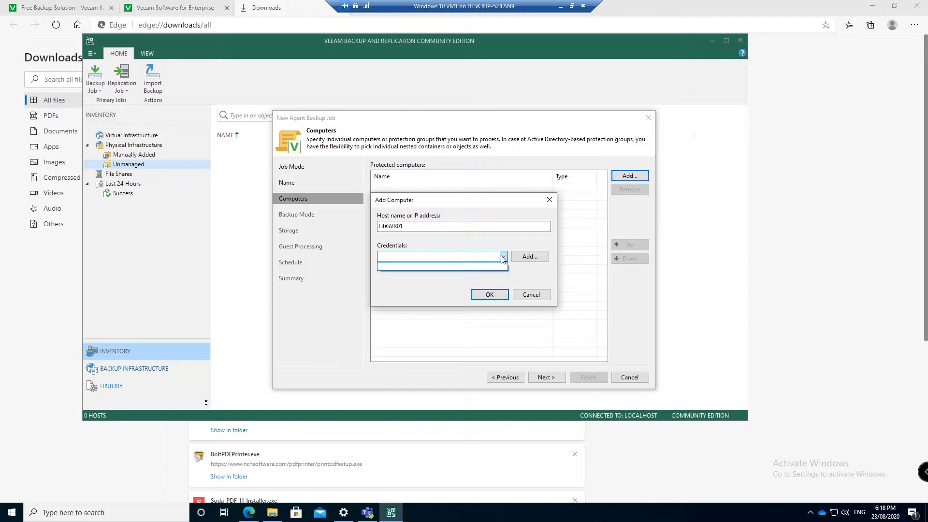
{"action": "left_click", "coordinate": [465, 266]}
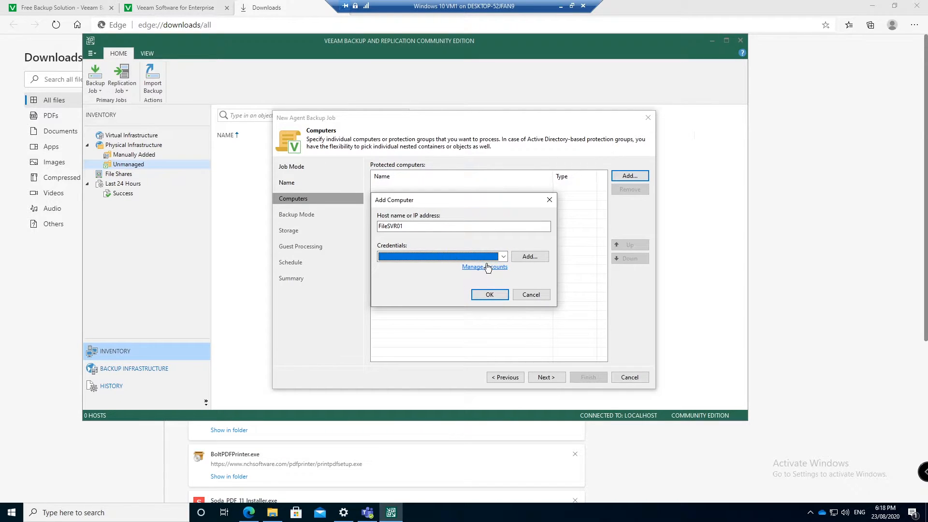
{"action": "left_click", "coordinate": [530, 256]}
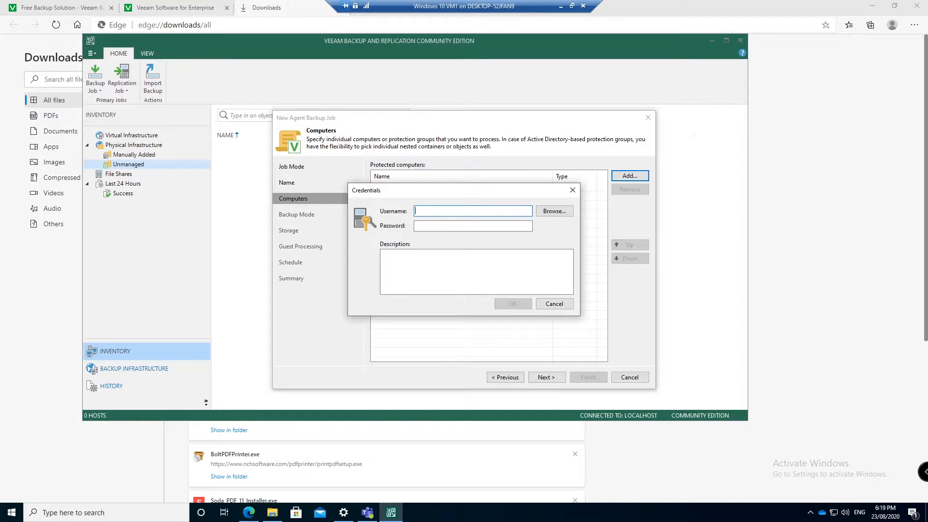
{"action": "type", "text": "test\\administrator"}
{"action": "key", "text": "Tab"}
{"action": "type", "text": "123••••••••"}
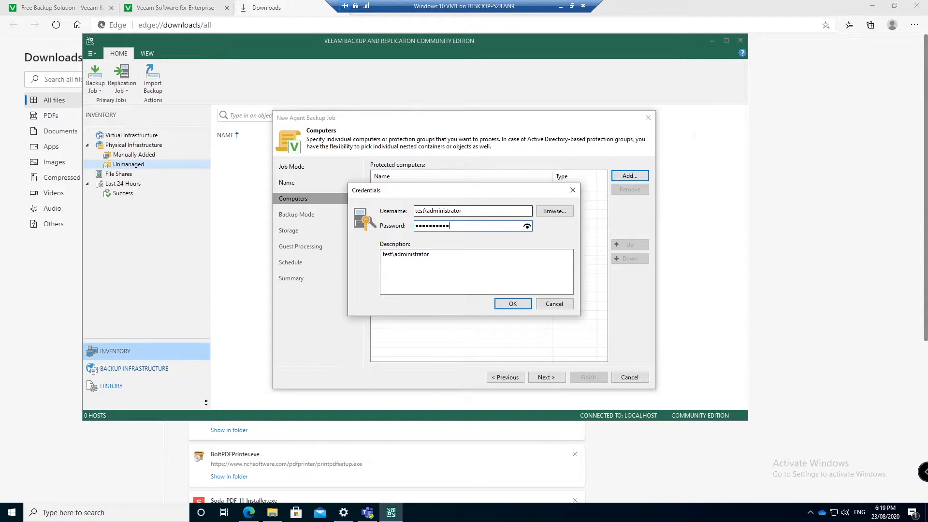
{"action": "key", "text": "Return"}
{"action": "left_click", "coordinate": [494, 297]}
Add FileSVR02 as an individual computer using the saved administrator credentials
{"action": "left_click", "coordinate": [629, 176]}
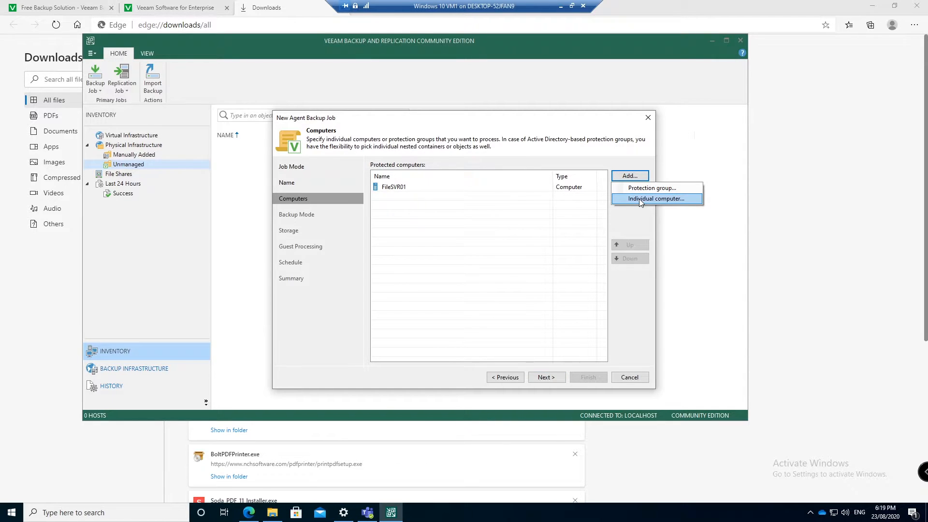
{"action": "left_click", "coordinate": [639, 199]}
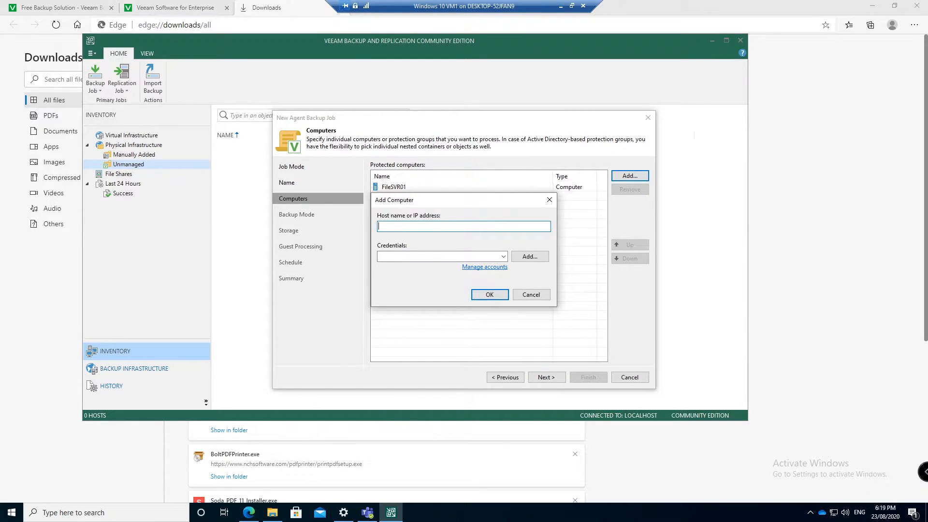
{"action": "type", "text": "FileSVR02"}
{"action": "left_click", "coordinate": [478, 256]}
{"action": "left_click", "coordinate": [443, 267]}
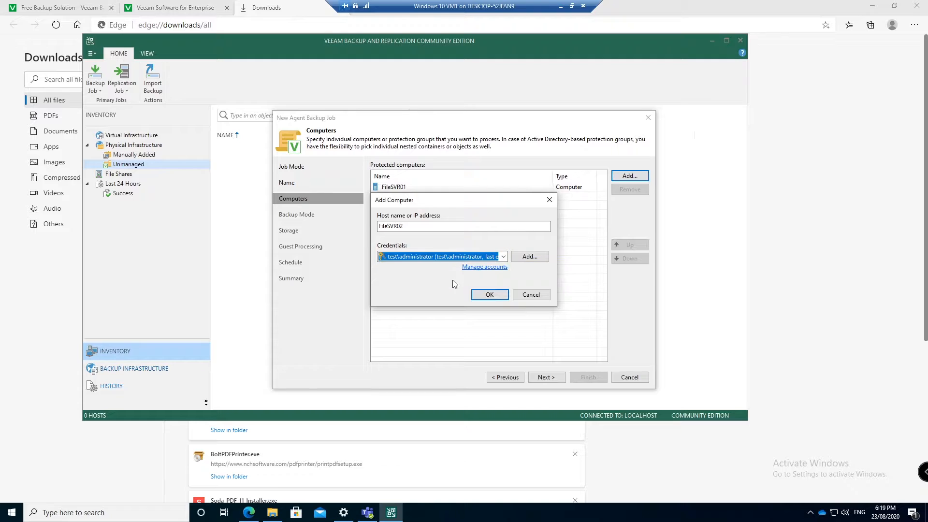
{"action": "left_click", "coordinate": [489, 294]}
Add DC1 with the saved administrator credentials and move on to the backup mode step
{"action": "left_click", "coordinate": [626, 177]}
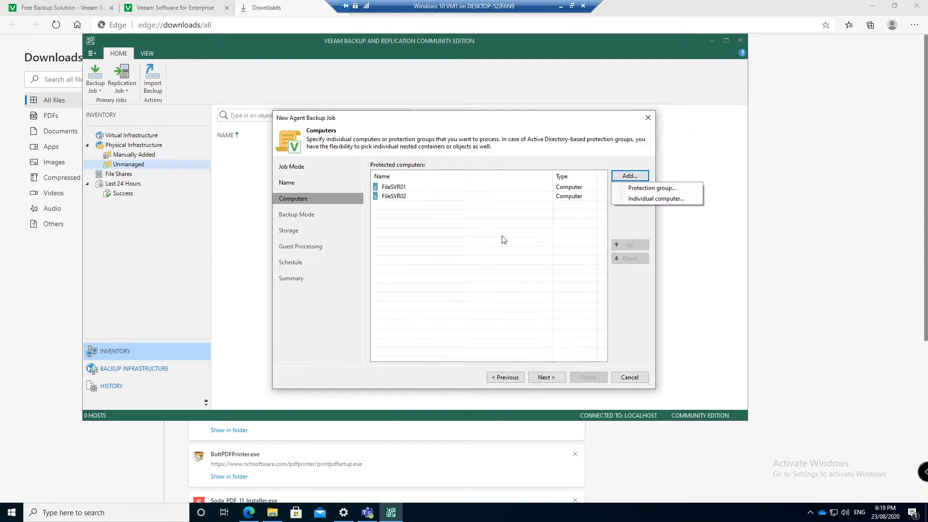
{"action": "left_click", "coordinate": [641, 198]}
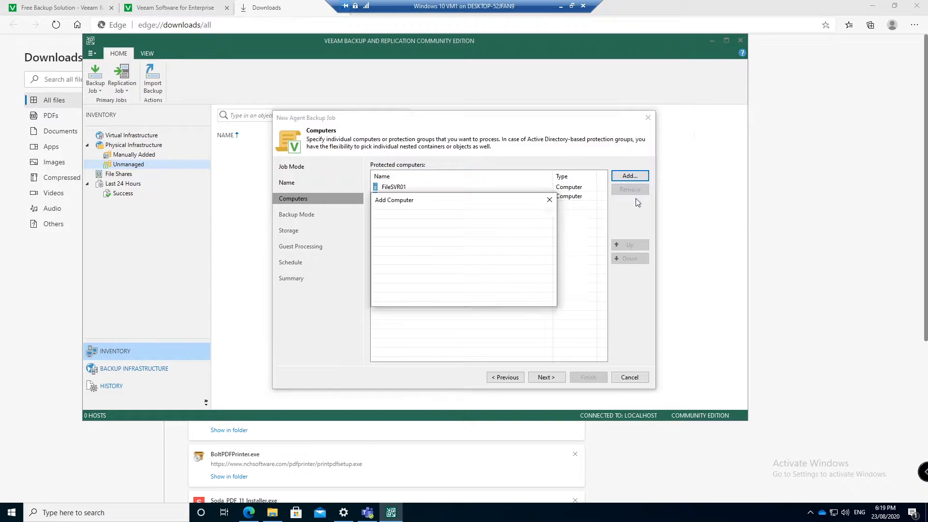
{"action": "type", "text": "DC1"}
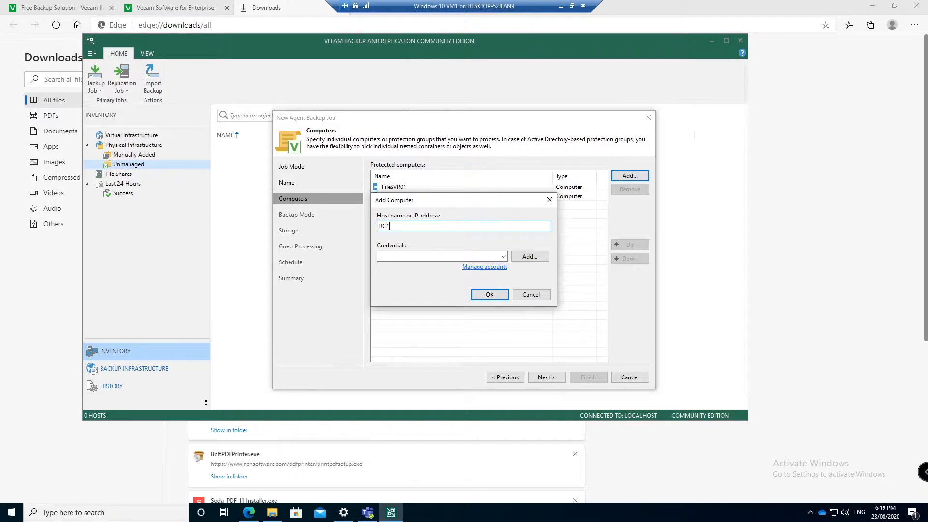
{"action": "left_click", "coordinate": [502, 256]}
{"action": "left_click", "coordinate": [454, 263]}
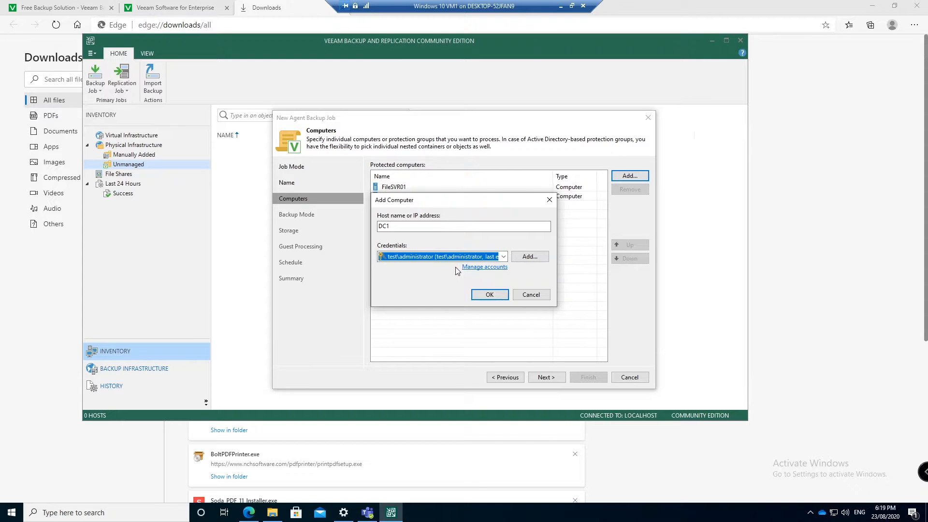
{"action": "left_click", "coordinate": [489, 295]}
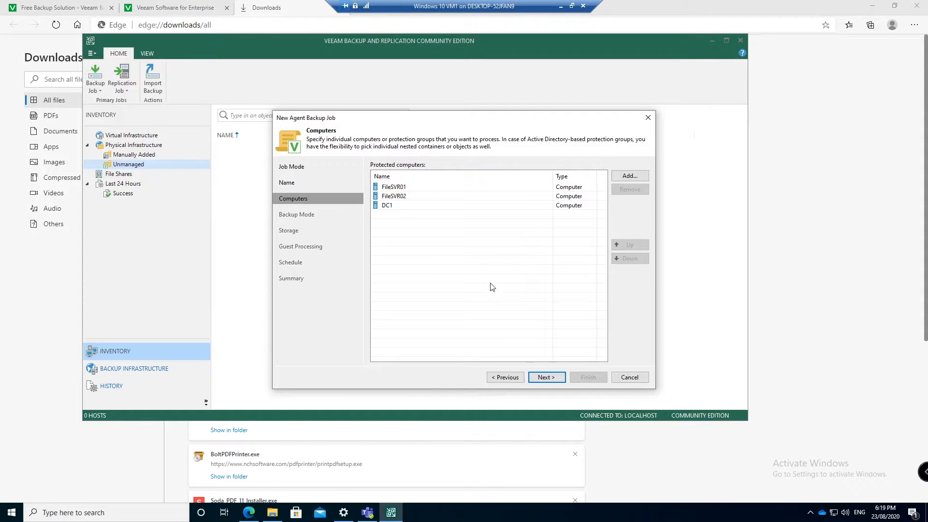
{"action": "left_click", "coordinate": [550, 379]}
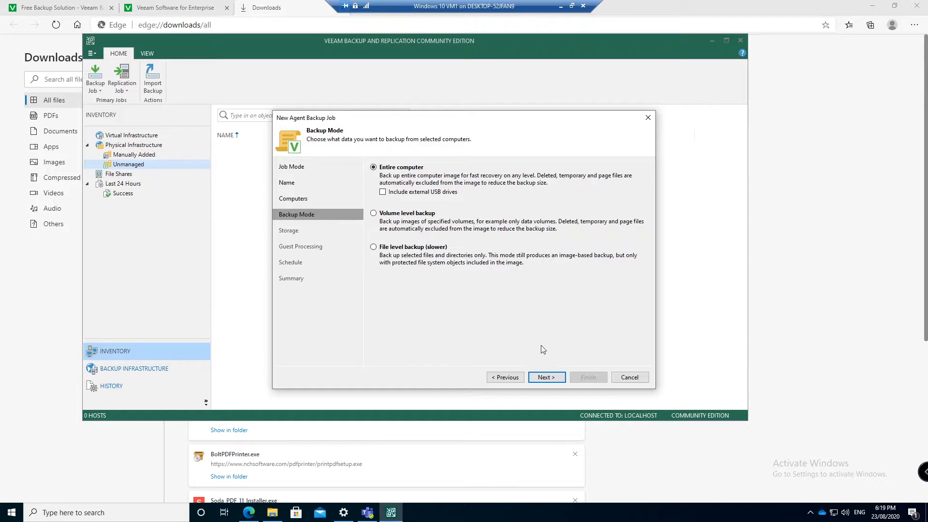
Keep entire-computer backup, select Default Backup Repository as the target, and open the advanced settings
{"action": "left_click", "coordinate": [543, 378]}
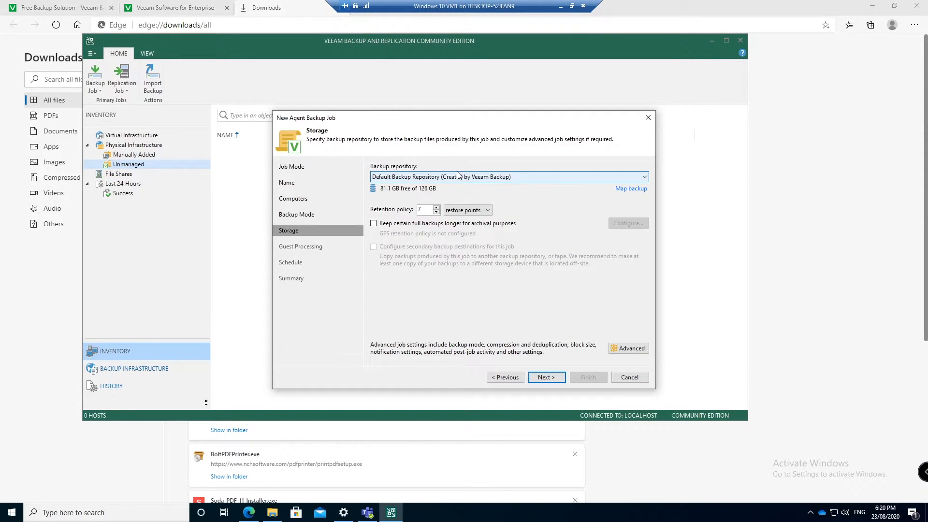
{"action": "left_click", "coordinate": [422, 180]}
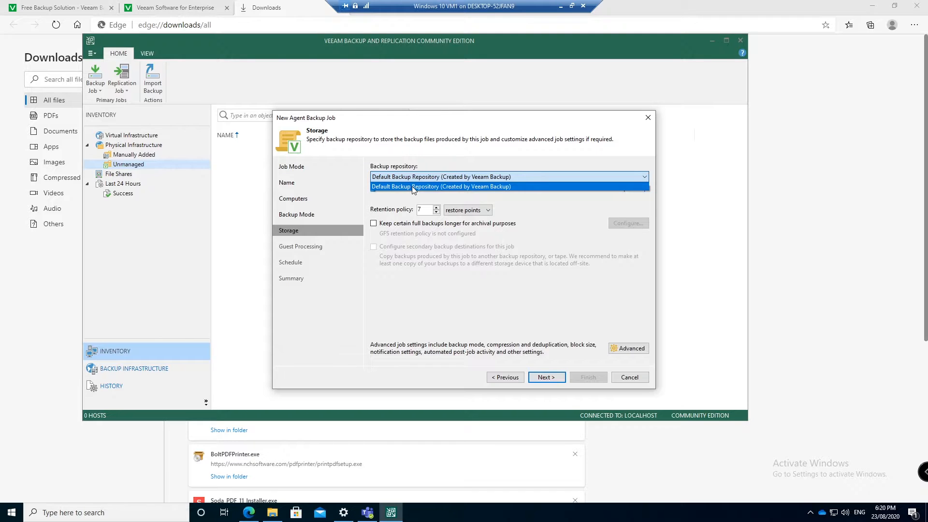
{"action": "left_click", "coordinate": [424, 188]}
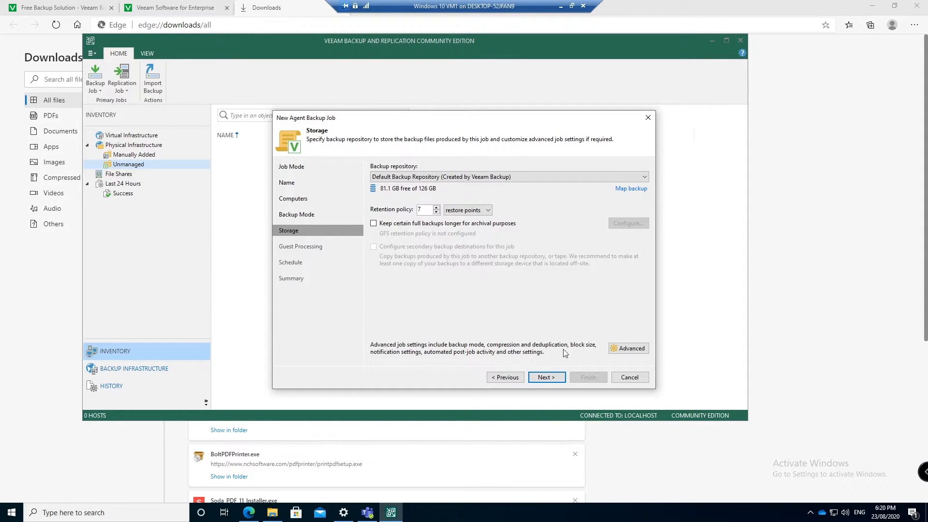
{"action": "left_click", "coordinate": [627, 349]}
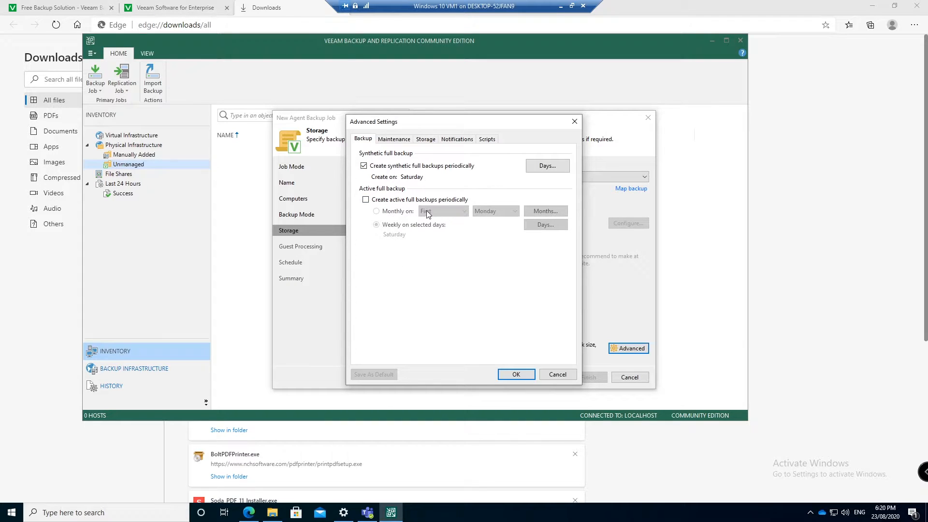
Leave periodic active full backups, health checks and deleted-items removal switched off
{"action": "left_click", "coordinate": [380, 200]}
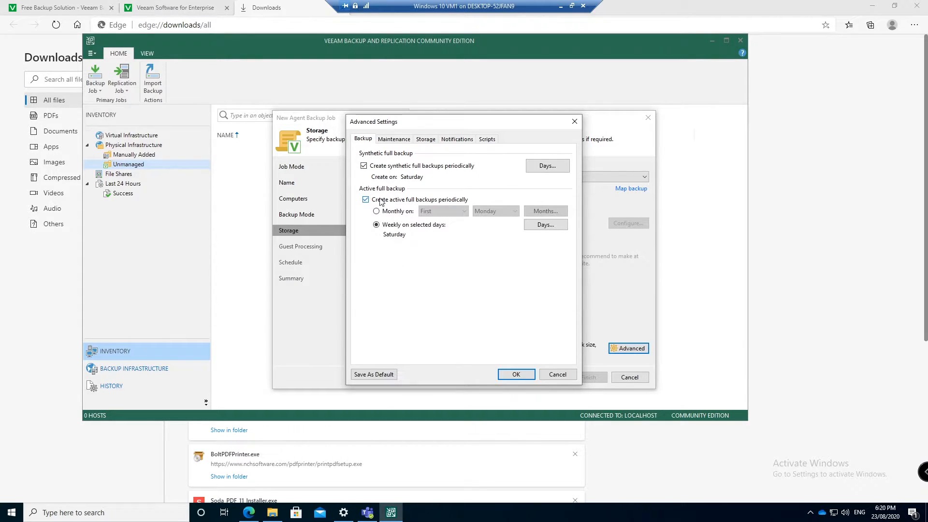
{"action": "left_click", "coordinate": [421, 199]}
{"action": "left_click", "coordinate": [399, 139]}
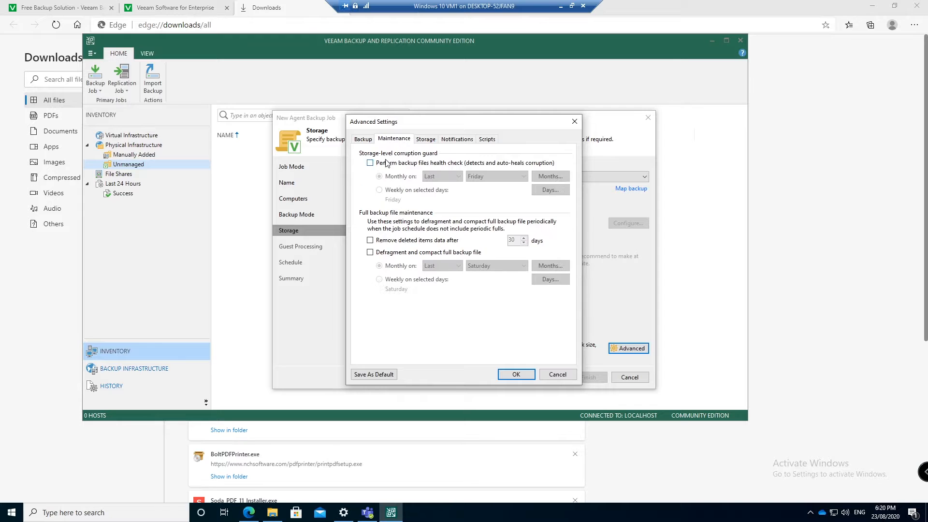
{"action": "left_click", "coordinate": [419, 167]}
{"action": "left_click", "coordinate": [429, 166]}
{"action": "left_click", "coordinate": [409, 242]}
{"action": "left_click", "coordinate": [413, 241]}
Set compression level to Extreme and keep storage optimization at Local target
{"action": "left_click", "coordinate": [426, 138]}
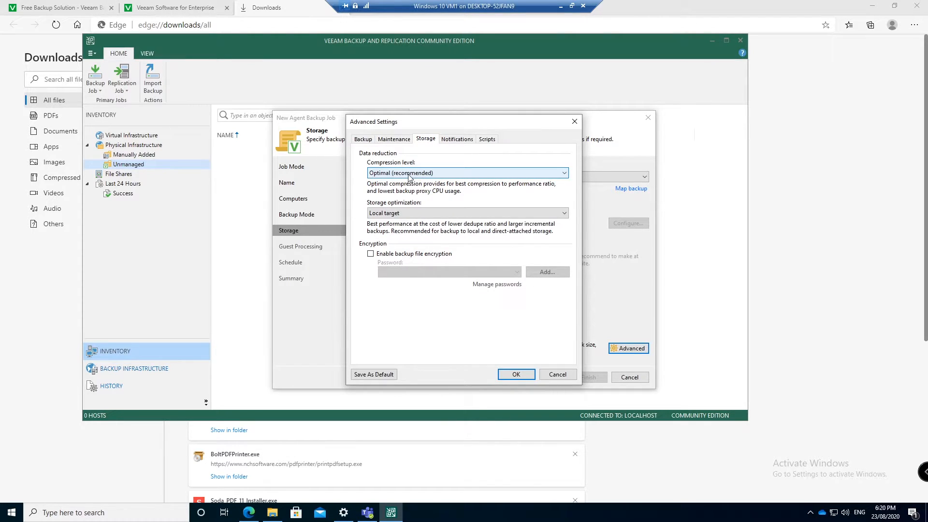
{"action": "left_click", "coordinate": [423, 175]}
{"action": "left_click", "coordinate": [424, 212]}
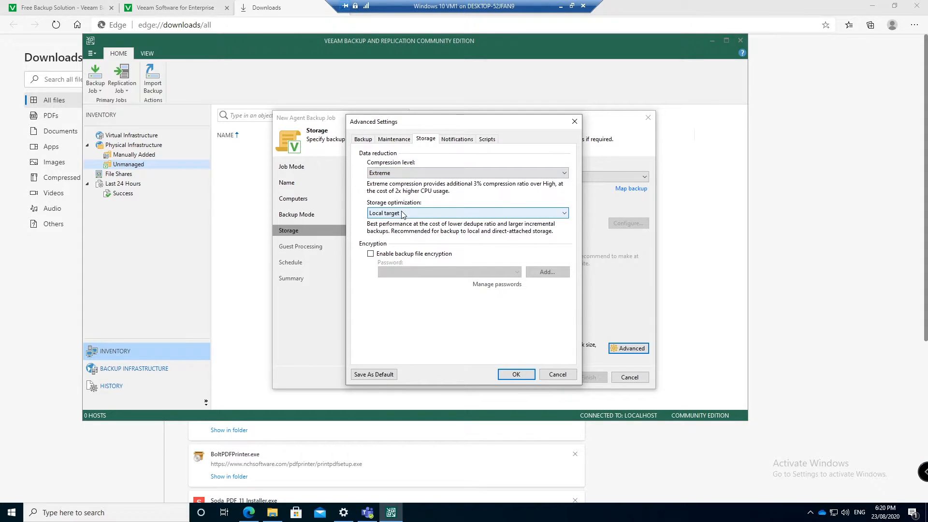
{"action": "left_click", "coordinate": [422, 215]}
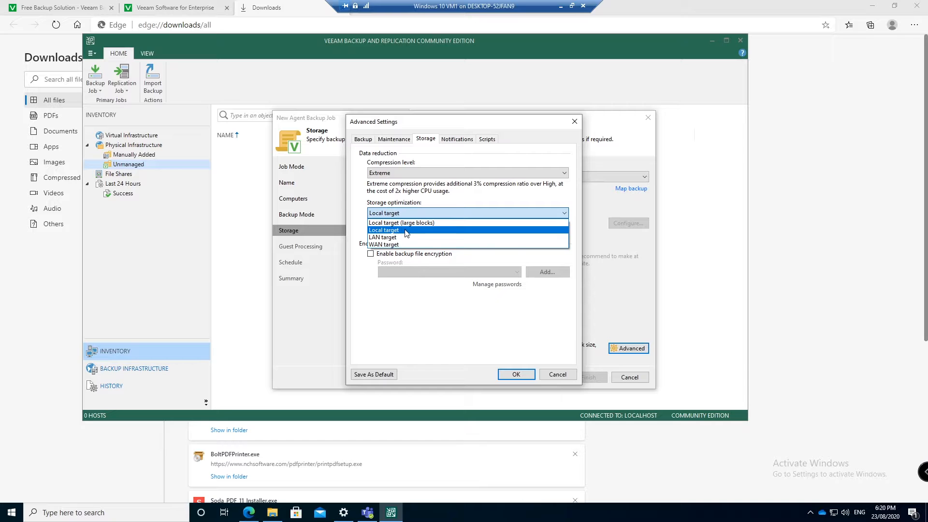
{"action": "left_click", "coordinate": [406, 230]}
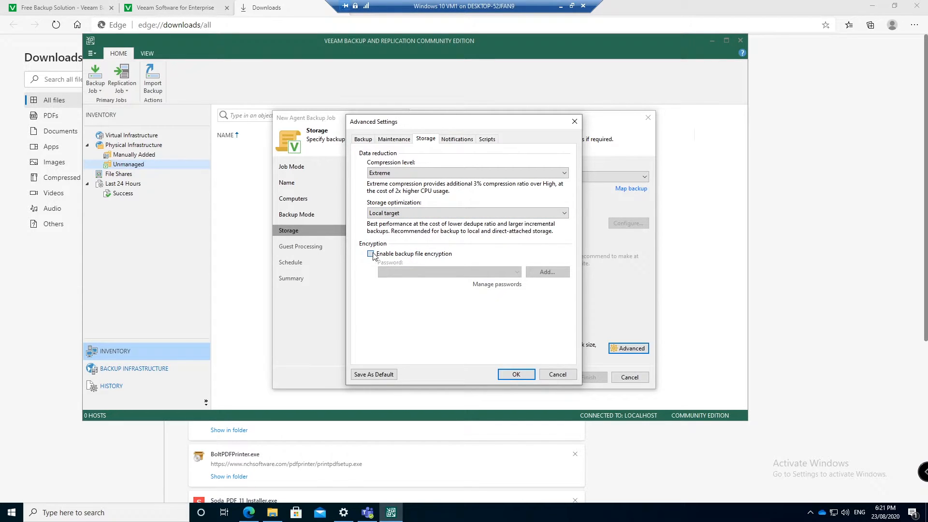
{"action": "left_click", "coordinate": [370, 254]}
Create a new encryption password for the backup files and acknowledge the configuration backup warning
{"action": "left_click", "coordinate": [424, 273]}
{"action": "left_click", "coordinate": [425, 274]}
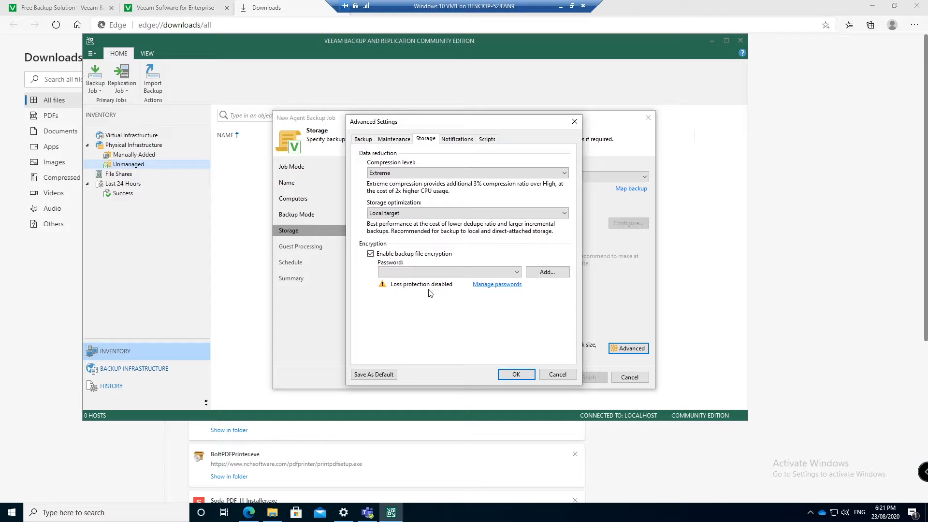
{"action": "left_click", "coordinate": [549, 272]}
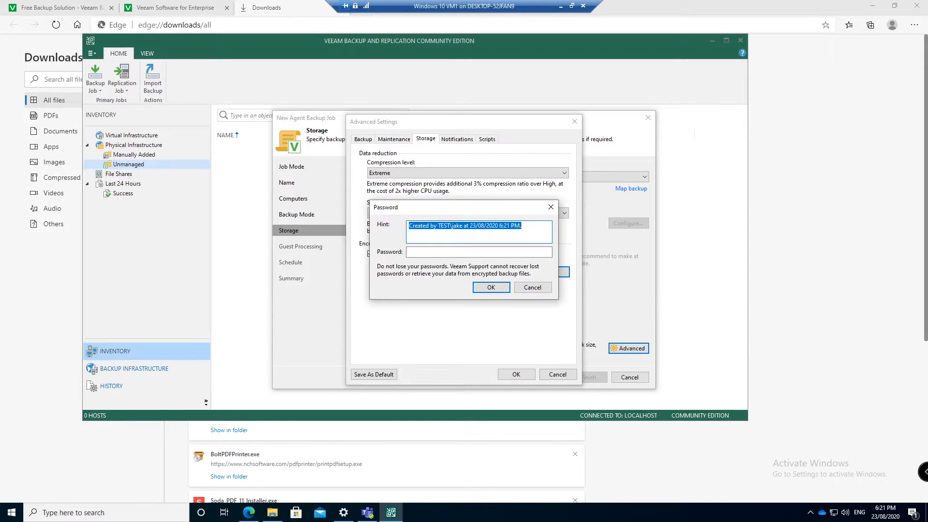
{"action": "left_click", "coordinate": [457, 253]}
{"action": "type", "text": "abc"}
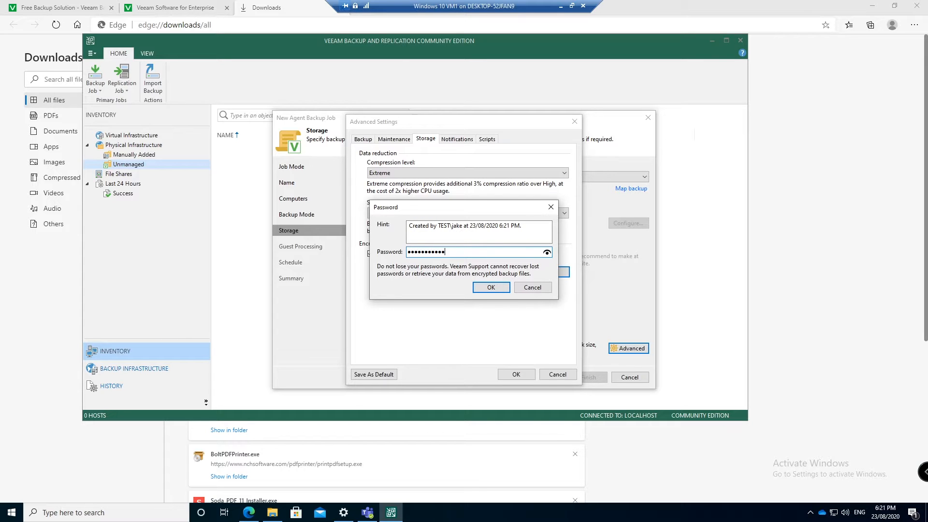
{"action": "left_click", "coordinate": [491, 286]}
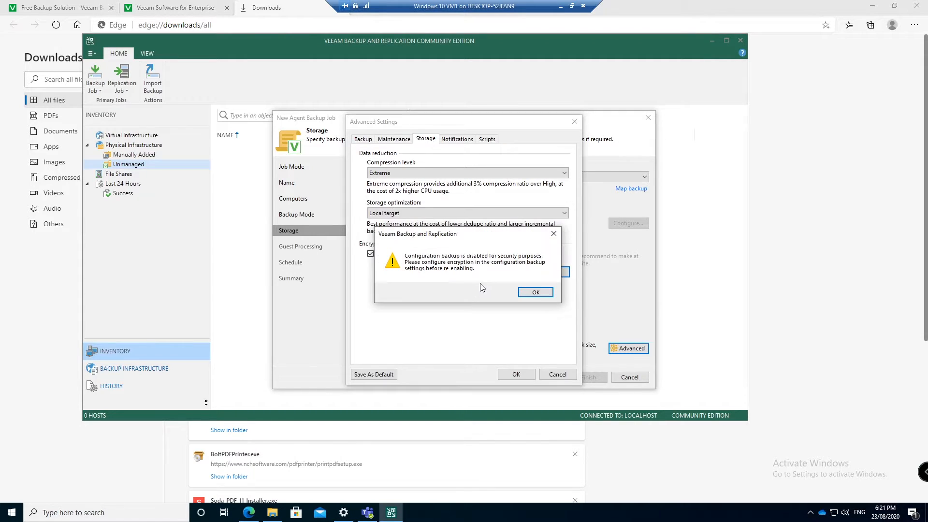
{"action": "left_click", "coordinate": [533, 295]}
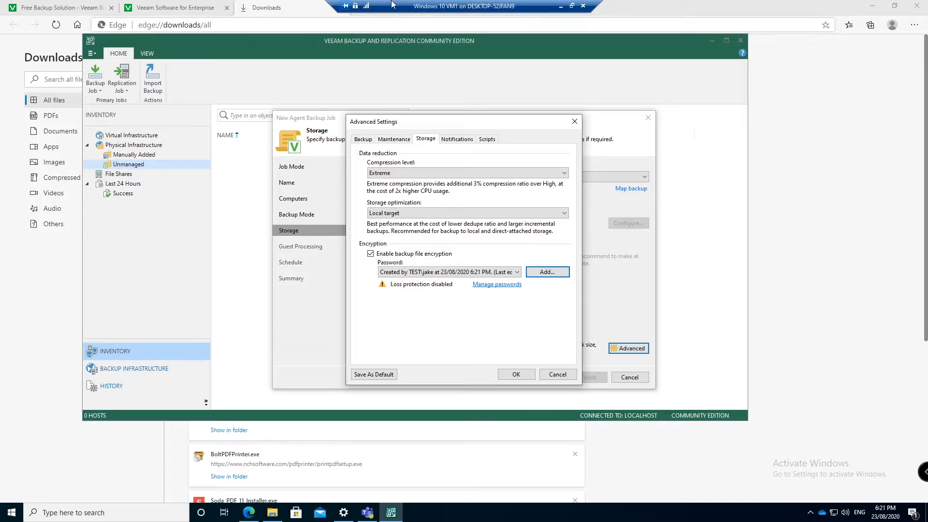
{"action": "left_click_drag", "start_coordinate": [482, 125], "coordinate": [449, 151]}
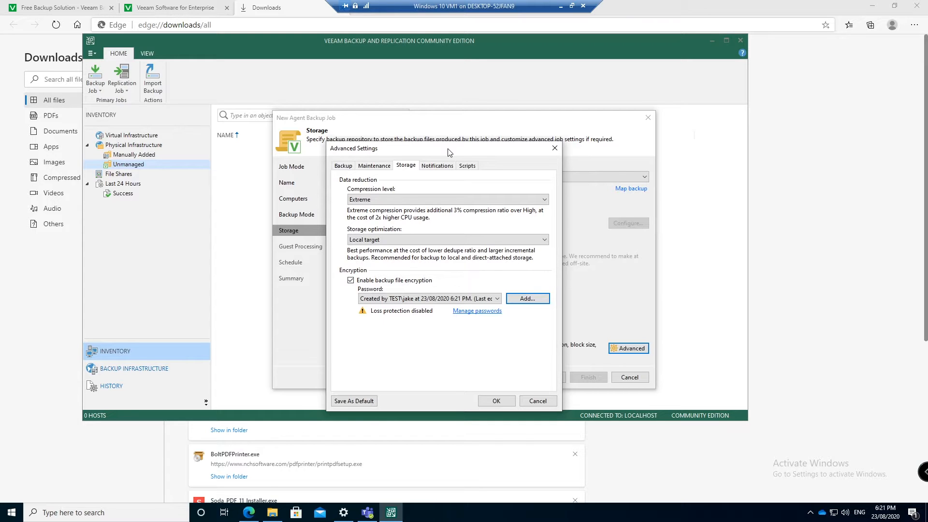
Save Advanced Settings, reopen them to review the Notifications and Scripts tabs, then close them
{"action": "left_click", "coordinate": [497, 401]}
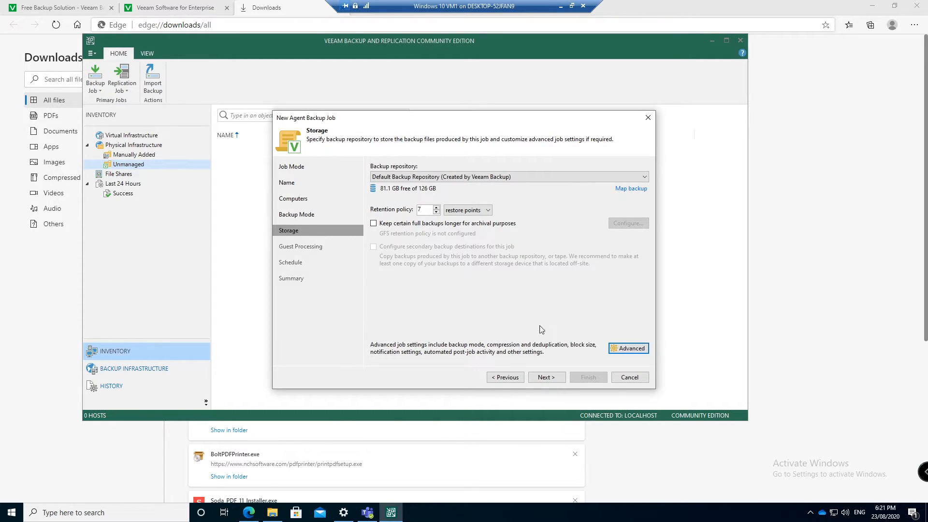
{"action": "left_click", "coordinate": [630, 350]}
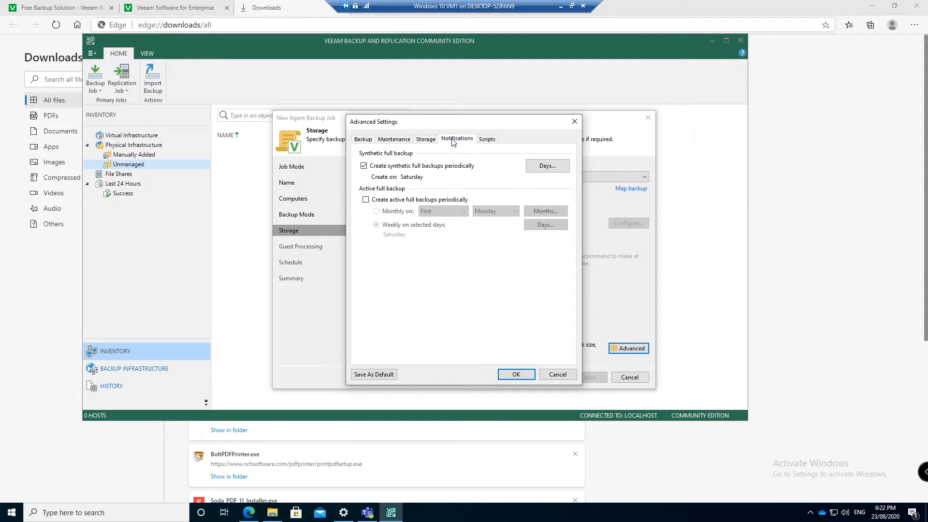
{"action": "left_click", "coordinate": [486, 140]}
{"action": "left_click", "coordinate": [466, 140]}
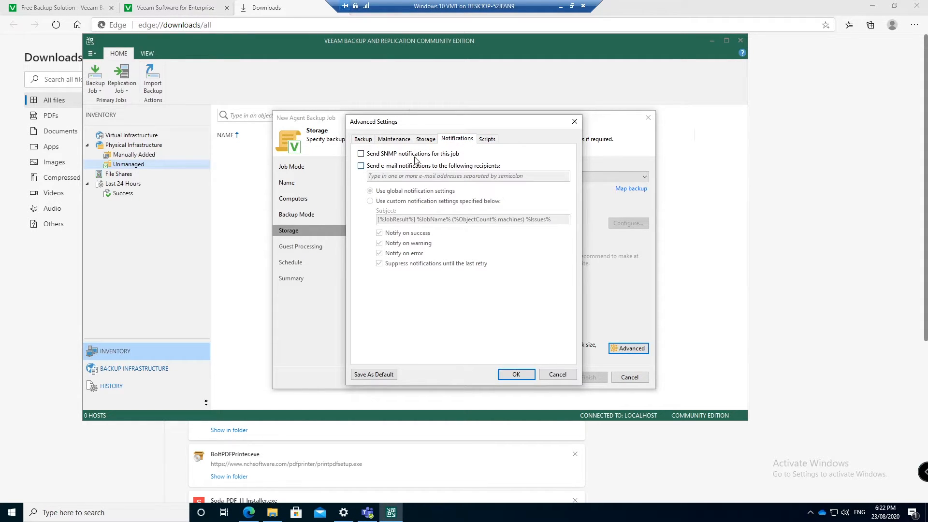
{"action": "left_click", "coordinate": [484, 141]}
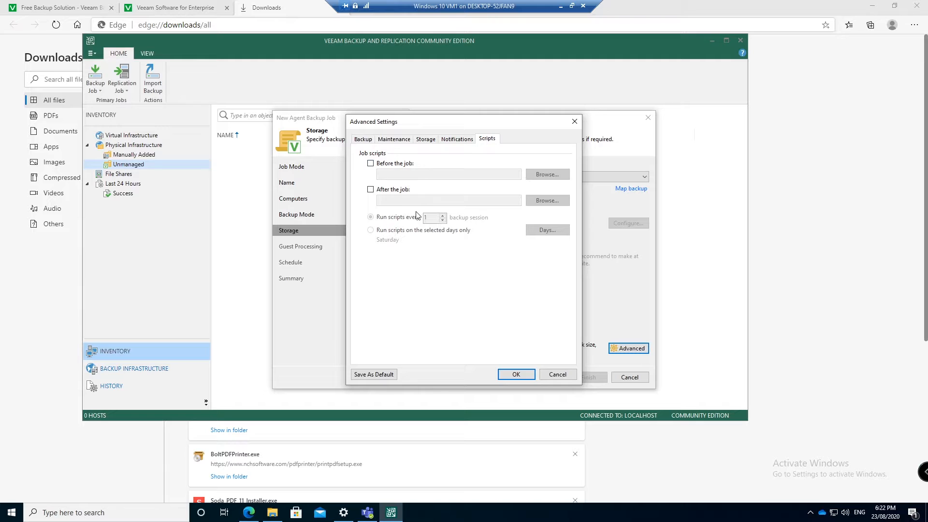
{"action": "left_click", "coordinate": [517, 374]}
Leave application-aware processing enabled without changing per-machine options, then continue to the Schedule page
{"action": "left_click", "coordinate": [547, 378]}
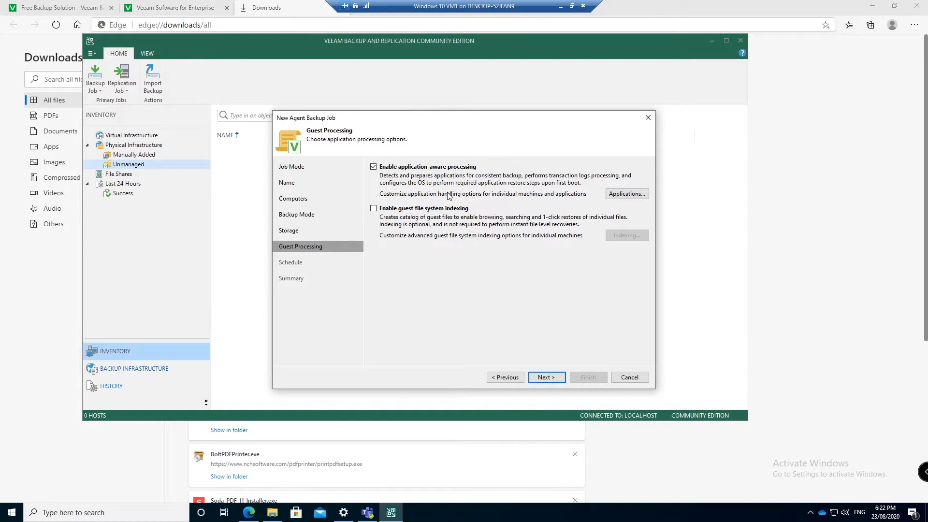
{"action": "left_click", "coordinate": [630, 197]}
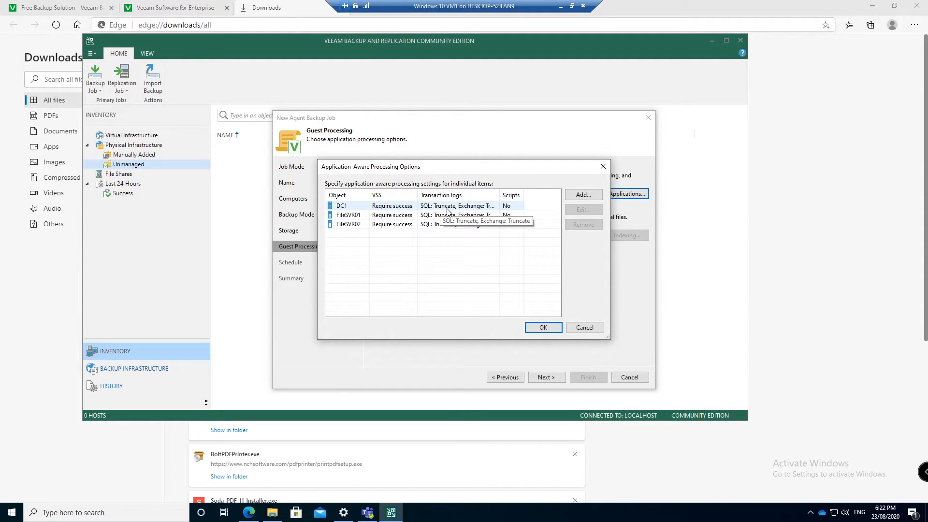
{"action": "left_click", "coordinate": [586, 328]}
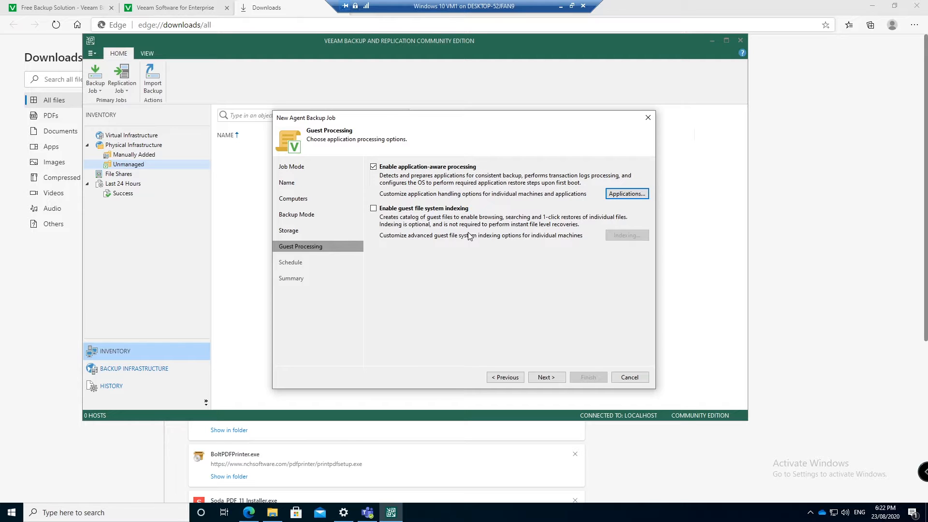
{"action": "left_click", "coordinate": [556, 379]}
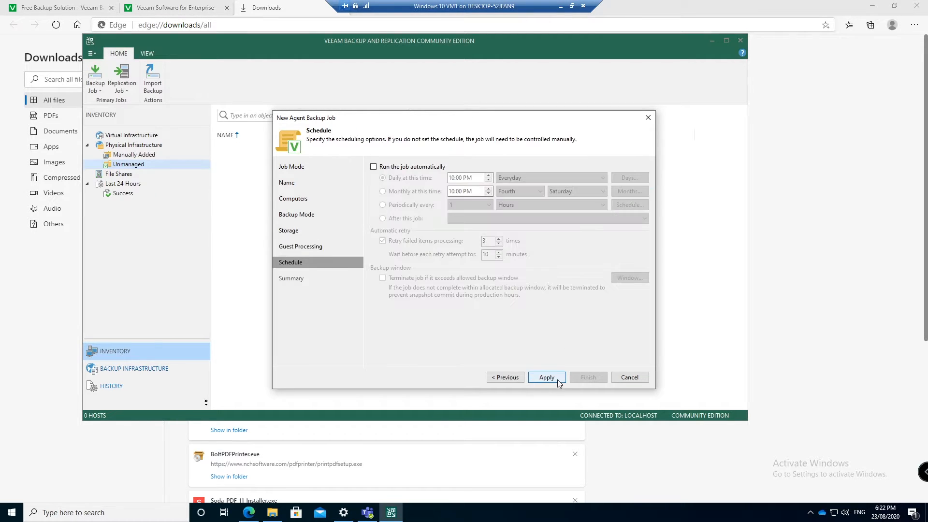
Schedule the job to run automatically daily at 10:00 PM on every day, then apply
{"action": "left_click", "coordinate": [394, 169]}
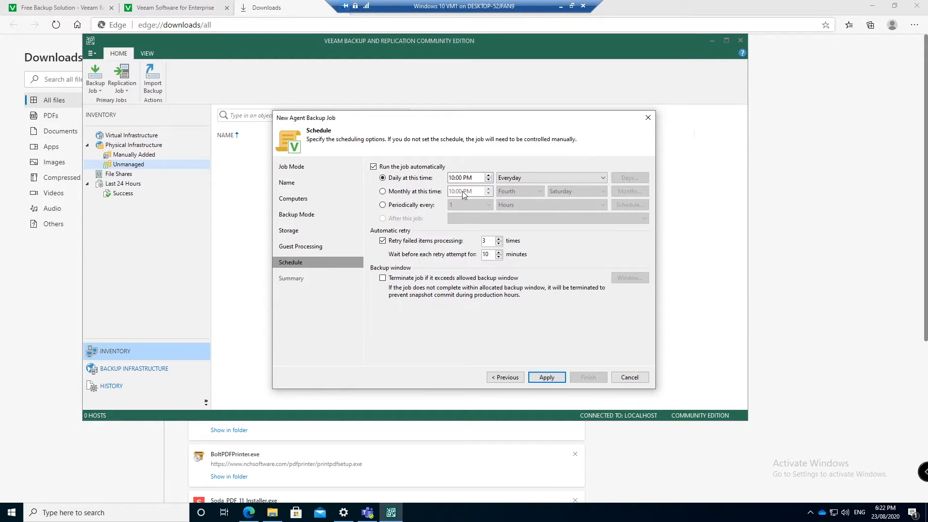
{"action": "left_click", "coordinate": [401, 191]}
{"action": "left_click", "coordinate": [401, 181]}
{"action": "left_click", "coordinate": [538, 179]}
{"action": "left_click", "coordinate": [520, 195]}
{"action": "left_click", "coordinate": [525, 182]}
{"action": "left_click", "coordinate": [525, 201]}
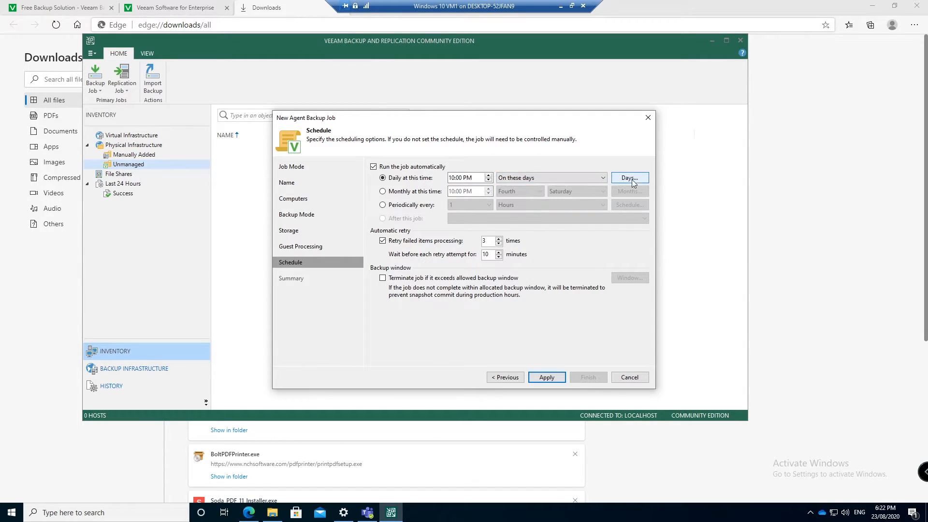
{"action": "left_click", "coordinate": [514, 179]}
{"action": "left_click", "coordinate": [521, 189]}
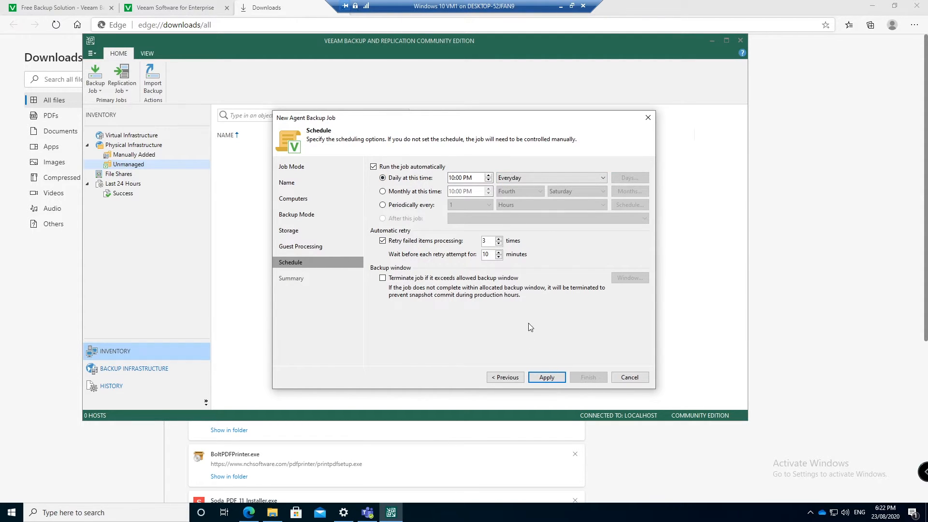
{"action": "left_click", "coordinate": [551, 377]}
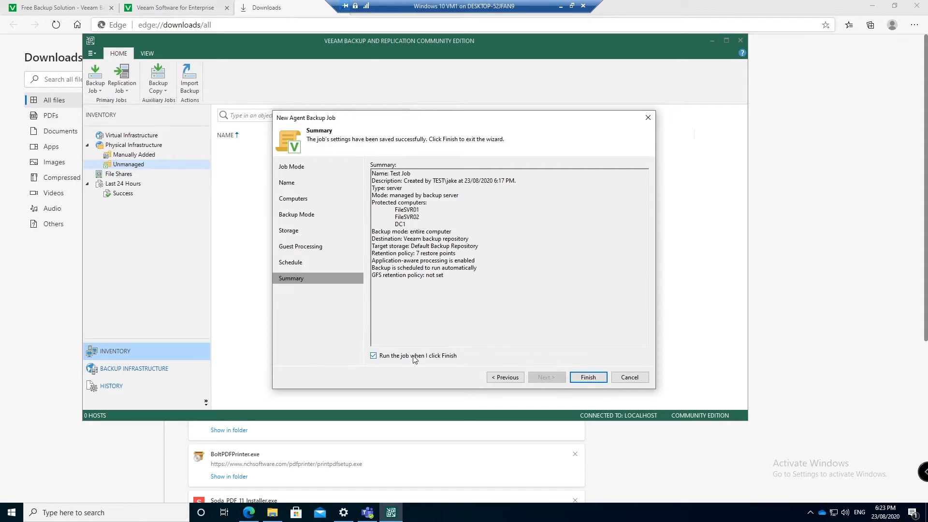
Finish the wizard to launch Test Job and select its running Rescan of Test Job session
{"action": "left_click", "coordinate": [588, 378]}
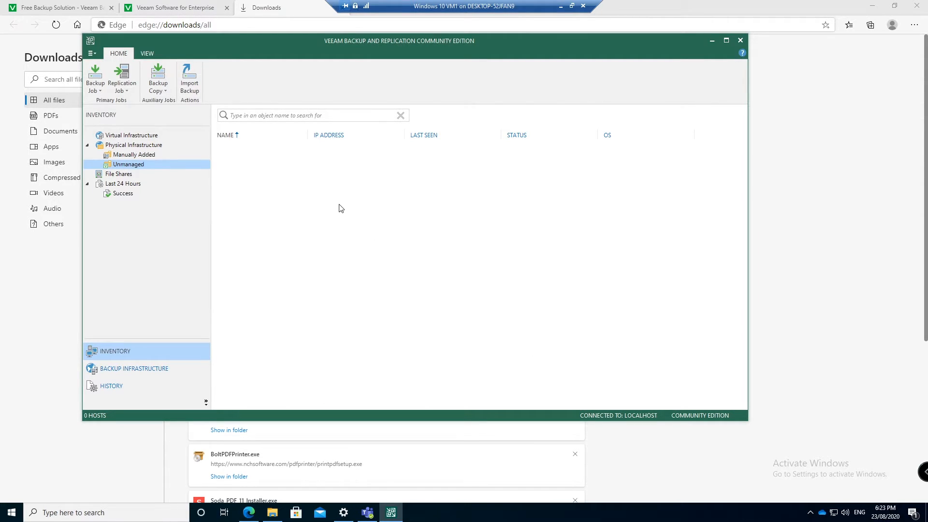
{"action": "left_click", "coordinate": [117, 157]}
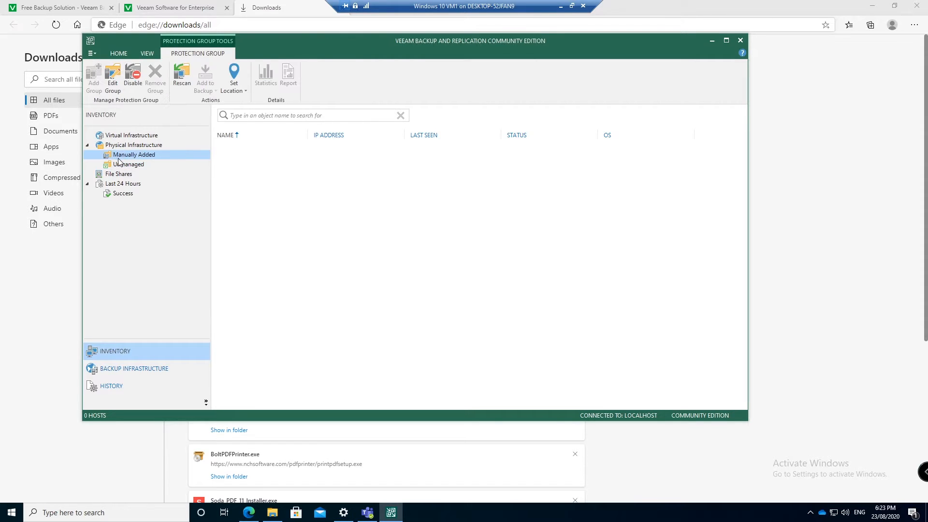
{"action": "left_click", "coordinate": [120, 164]}
{"action": "left_click", "coordinate": [134, 194]}
{"action": "left_click", "coordinate": [312, 147]}
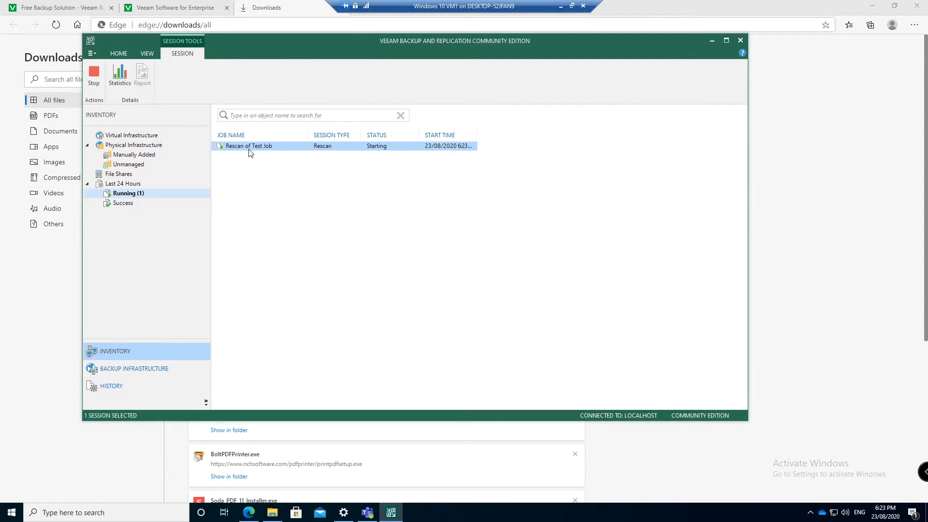
Open the Rescan of Test Job details and read the DC1 and FileSVR02 discovery logs
{"action": "double_click", "coordinate": [274, 146]}
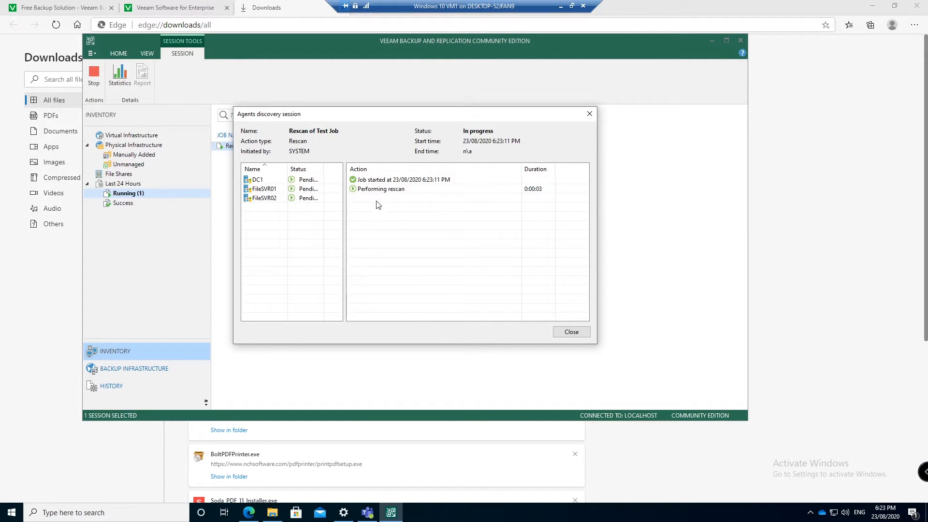
{"action": "left_click_drag", "start_coordinate": [329, 168], "coordinate": [330, 169]}
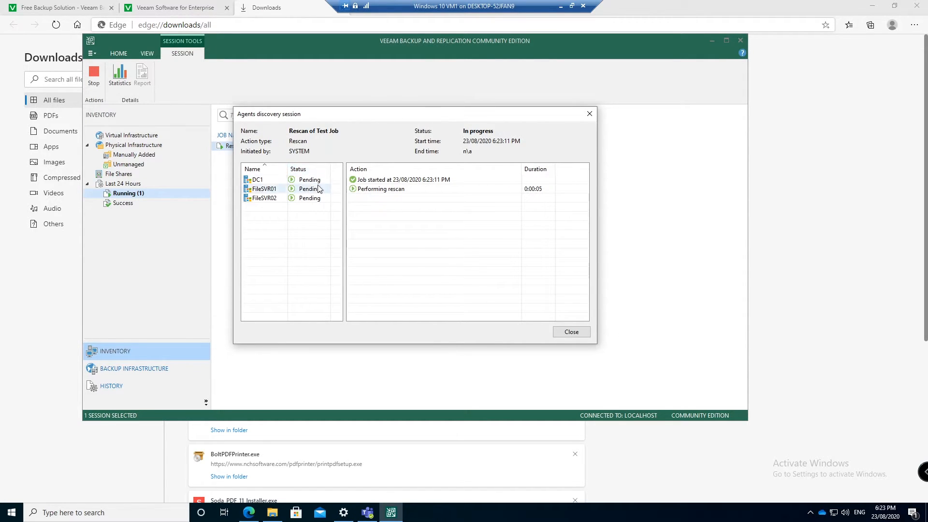
{"action": "left_click", "coordinate": [308, 182]}
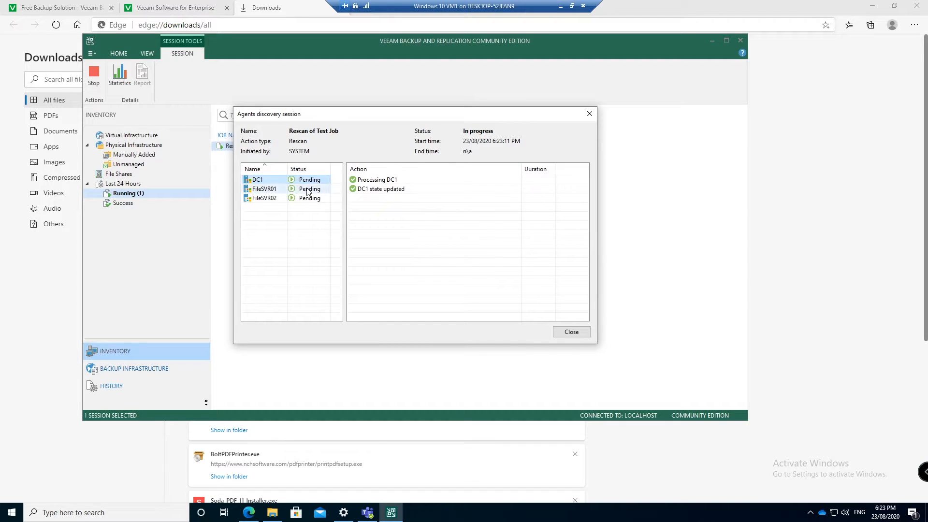
{"action": "left_click", "coordinate": [310, 198]}
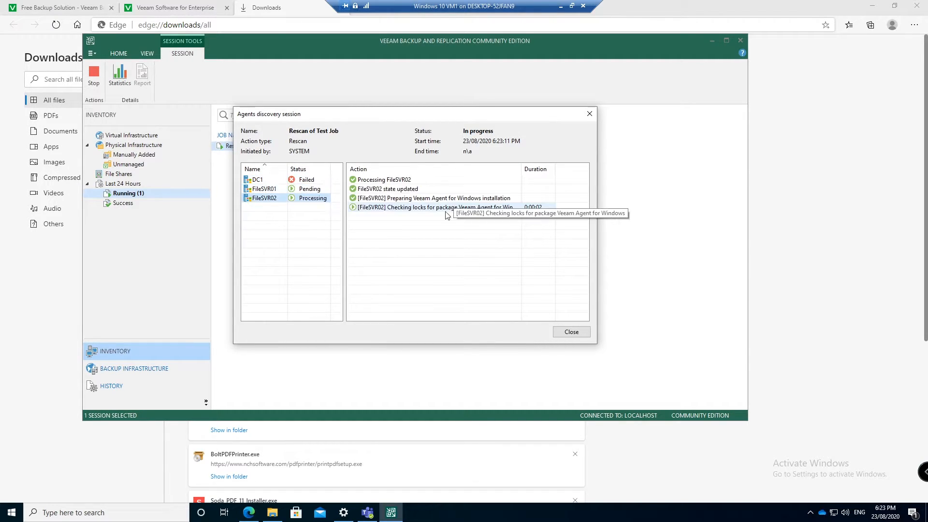
{"action": "left_click", "coordinate": [304, 182]}
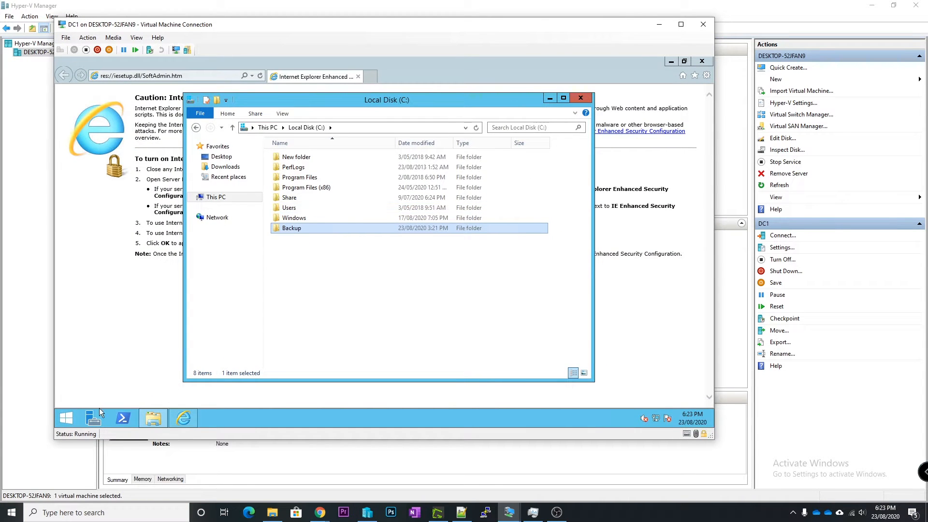
Update and restart DC1, close its console, and bring up the Windows 10 VM1 console
{"action": "right_click", "coordinate": [66, 419]}
{"action": "mouse_move", "coordinate": [111, 408]}
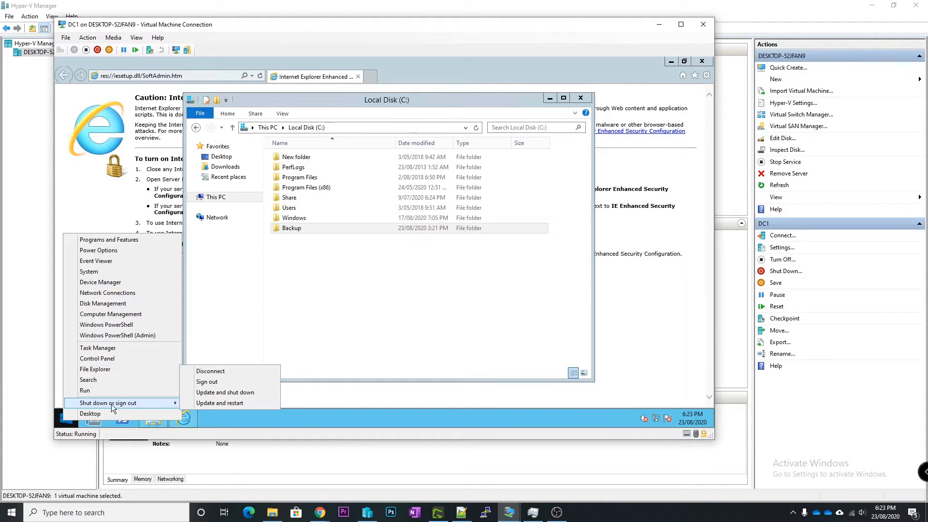
{"action": "left_click", "coordinate": [231, 404]}
{"action": "left_click", "coordinate": [215, 401]}
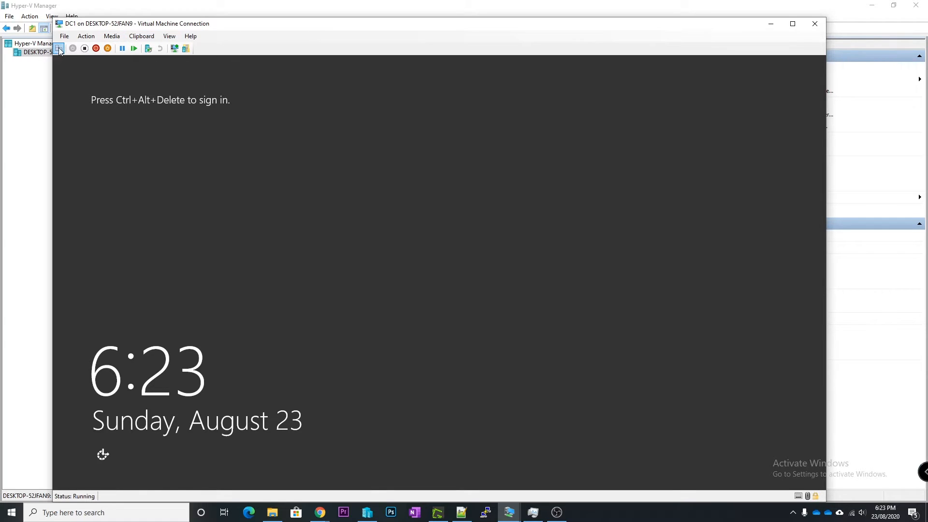
{"action": "left_click", "coordinate": [814, 24]}
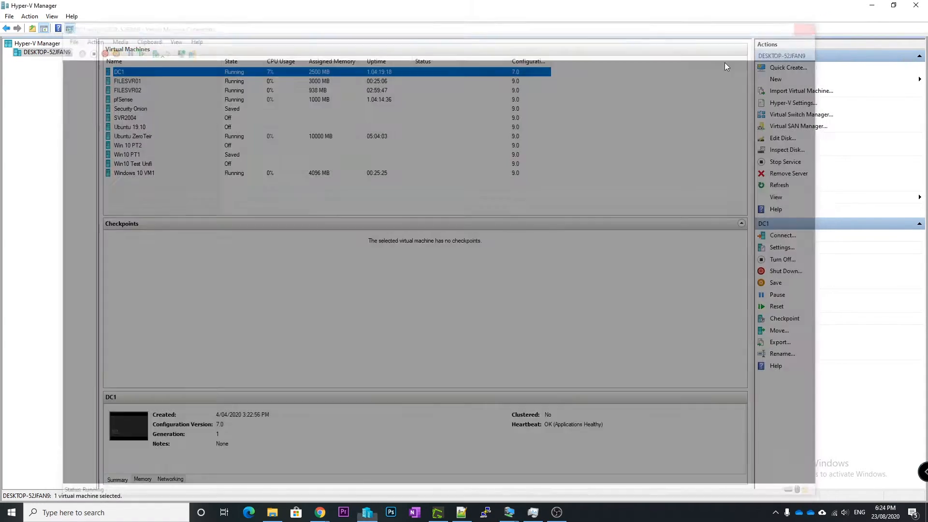
{"action": "double_click", "coordinate": [137, 173]}
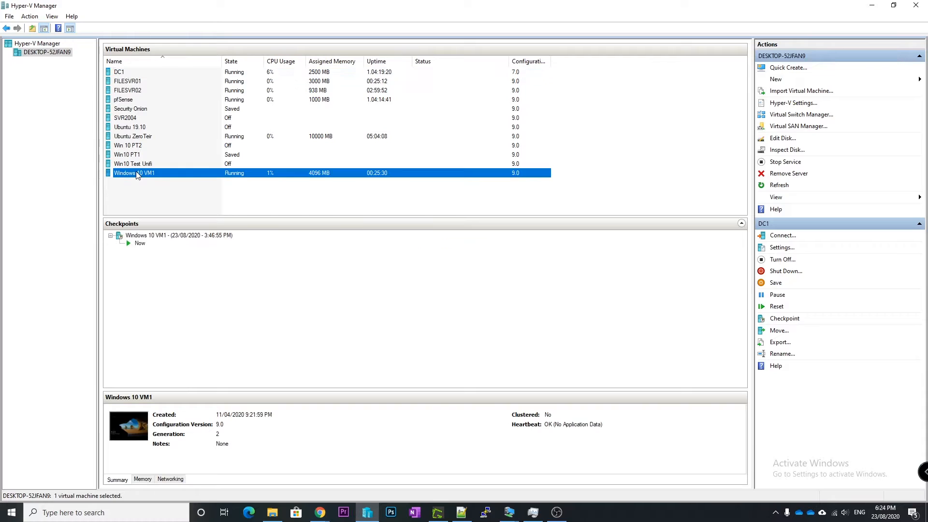
{"action": "left_click", "coordinate": [293, 191]}
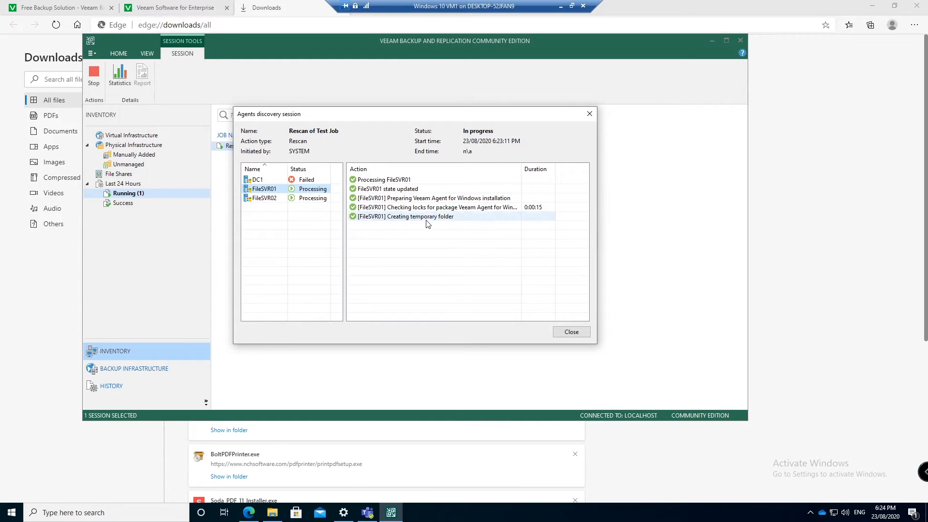
Show FileSVR02's discovery log, which lists the Veeam Agent for Windows package installing
{"action": "left_click", "coordinate": [443, 220]}
{"action": "left_click", "coordinate": [303, 199]}
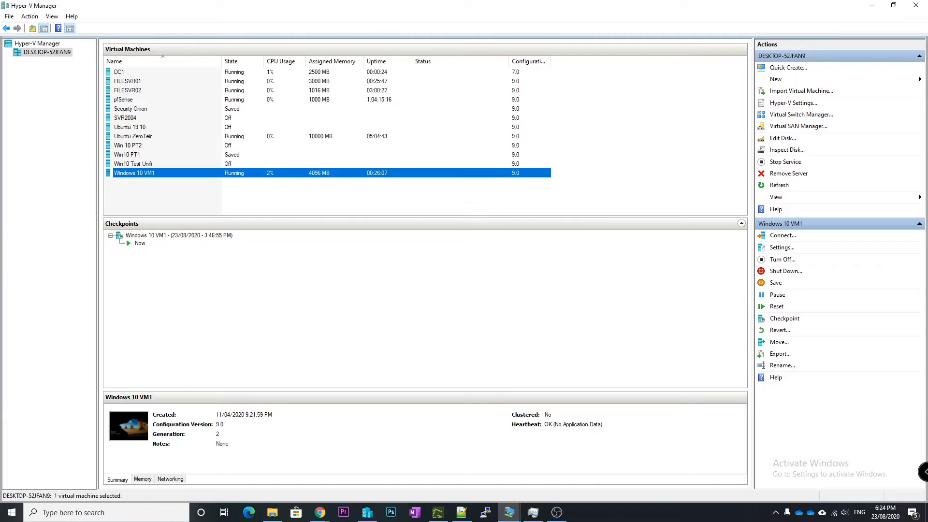
Open a console to FILESVR01 and sign in with the account password
{"action": "left_click", "coordinate": [132, 82]}
{"action": "double_click", "coordinate": [133, 83]}
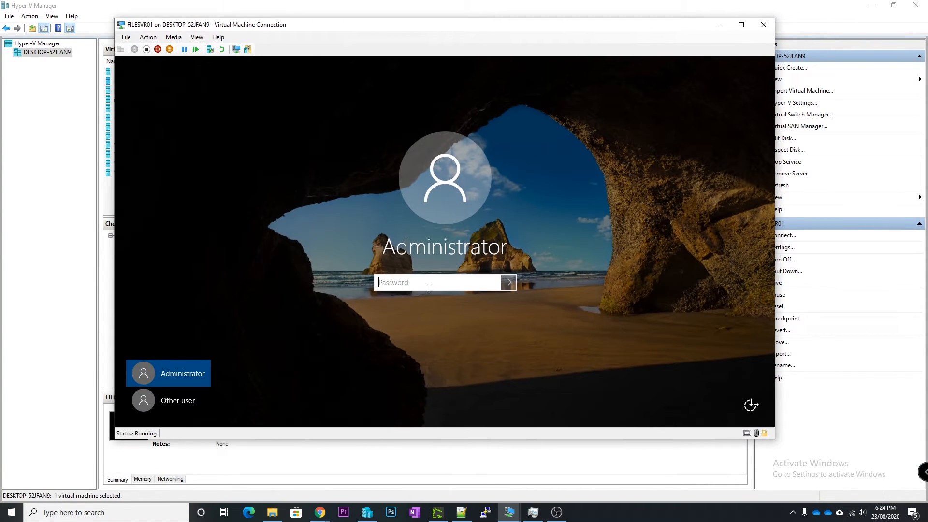
{"action": "type", "text": "P"}
{"action": "key", "text": "Return"}
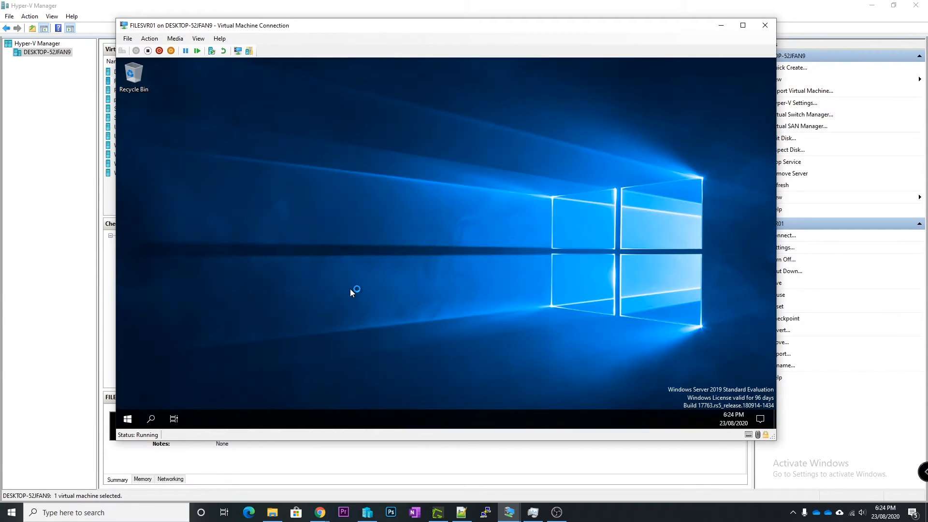
Open Task Manager on FILESVR01 in full view and select the VeeamDep Application process
{"action": "right_click", "coordinate": [397, 417]}
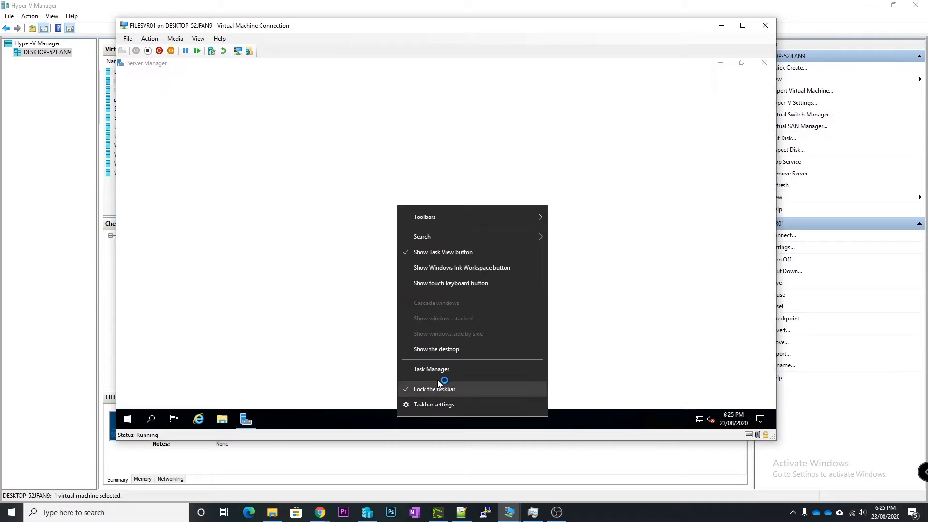
{"action": "left_click", "coordinate": [438, 370]}
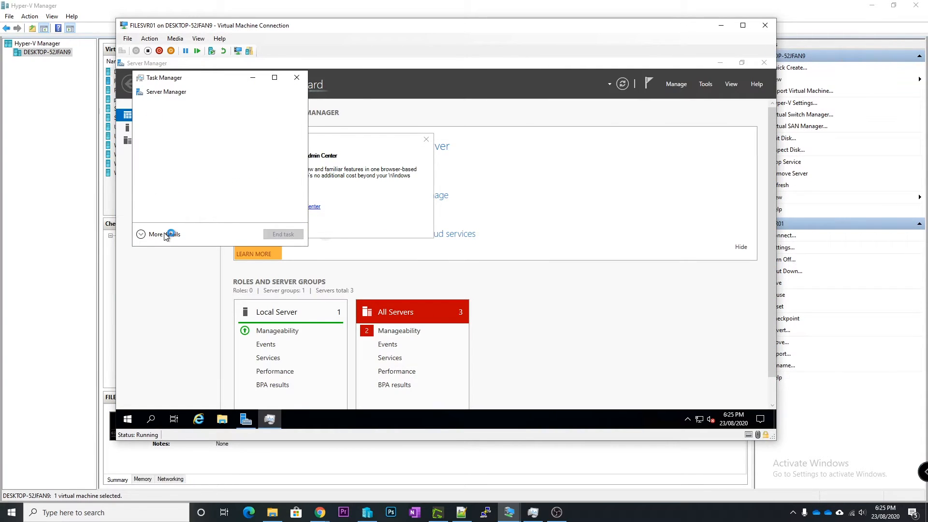
{"action": "left_click", "coordinate": [171, 294]}
{"action": "scroll", "coordinate": [227, 242], "scroll_direction": "down", "scroll_amount": 5}
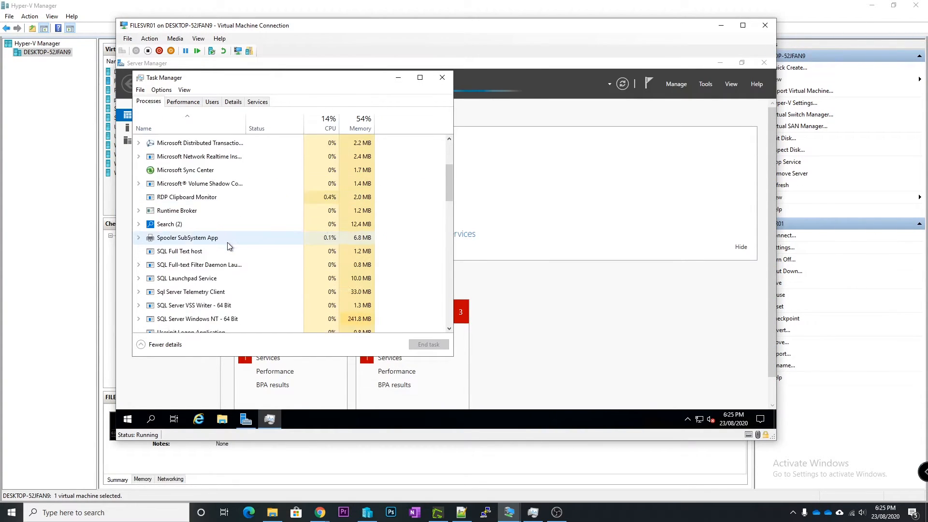
{"action": "scroll", "coordinate": [227, 246], "scroll_direction": "down", "scroll_amount": 2}
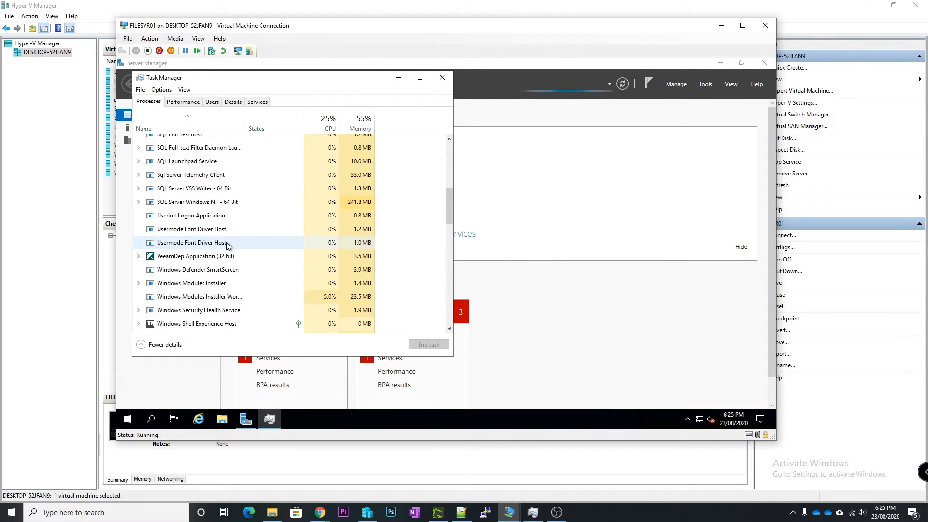
{"action": "left_click", "coordinate": [191, 260]}
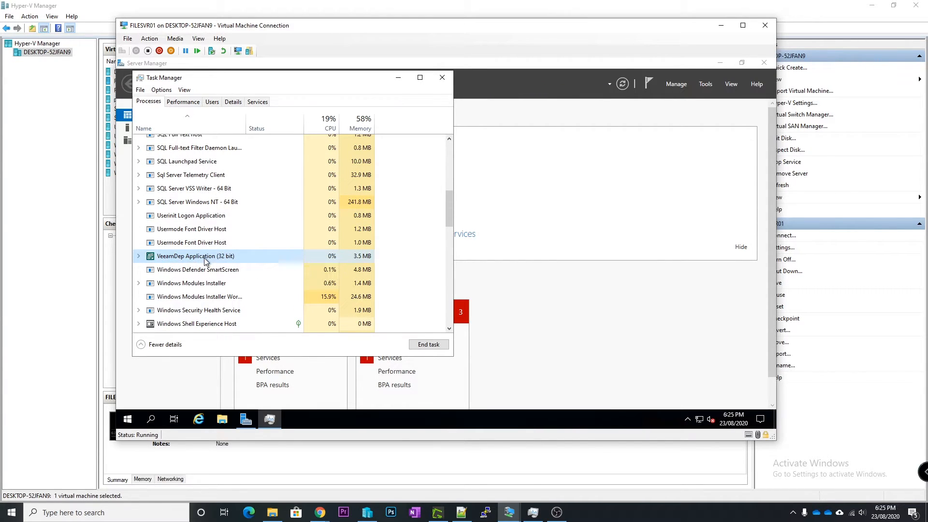
{"action": "scroll", "coordinate": [224, 247], "scroll_direction": "down", "scroll_amount": 1}
{"action": "scroll", "coordinate": [220, 244], "scroll_direction": "down", "scroll_amount": 2}
{"action": "scroll", "coordinate": [216, 265], "scroll_direction": "up", "scroll_amount": 2}
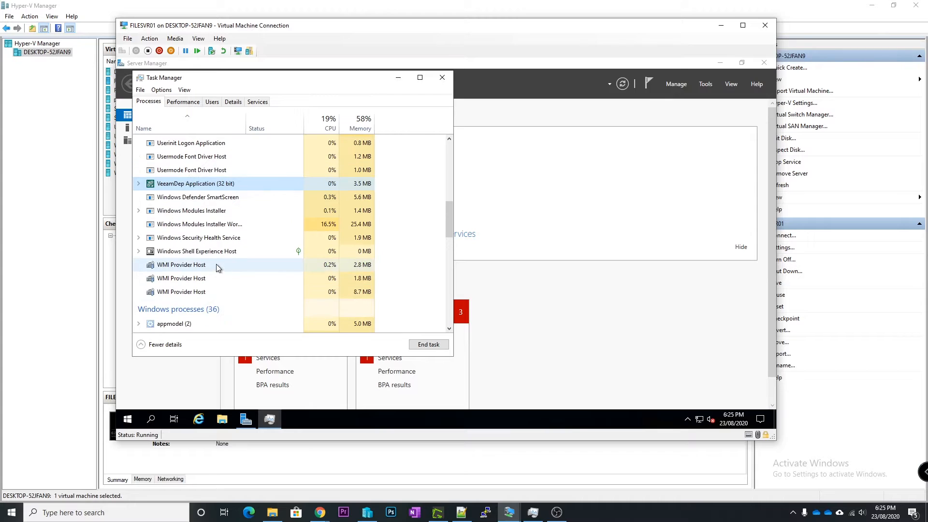
{"action": "scroll", "coordinate": [216, 266], "scroll_direction": "up", "scroll_amount": 1}
Check the service under VeeamDep Application, collapse it, and return to the Windows 10 VM1 console
{"action": "left_click", "coordinate": [139, 241]}
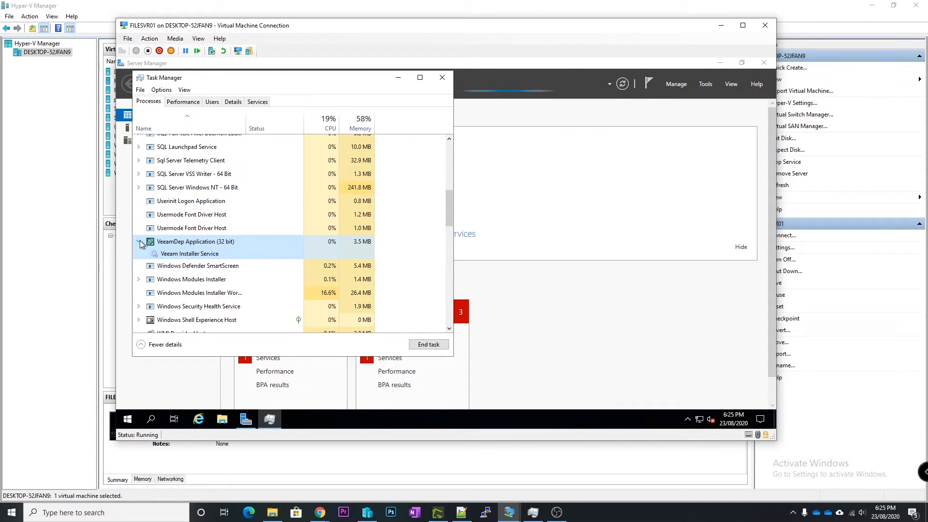
{"action": "scroll", "coordinate": [182, 245], "scroll_direction": "down", "scroll_amount": 1}
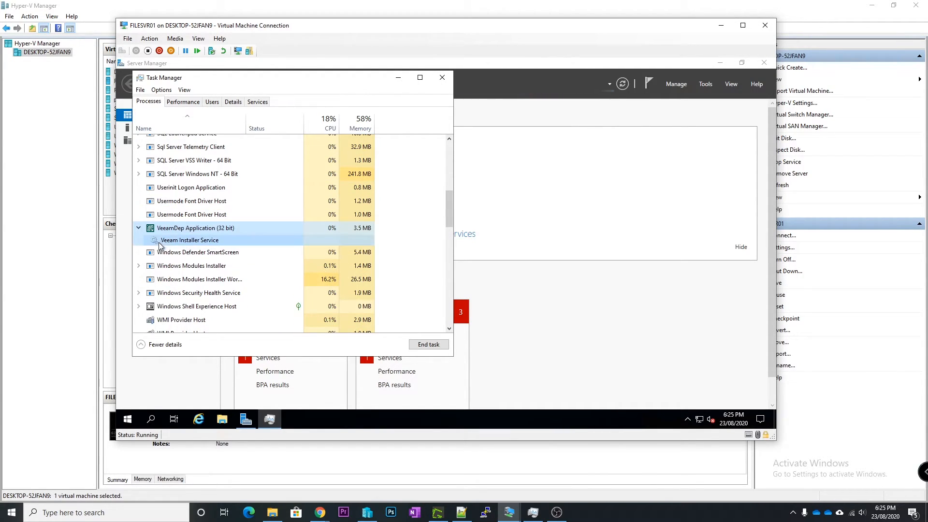
{"action": "left_click", "coordinate": [138, 228]}
{"action": "scroll", "coordinate": [234, 241], "scroll_direction": "up", "scroll_amount": 4}
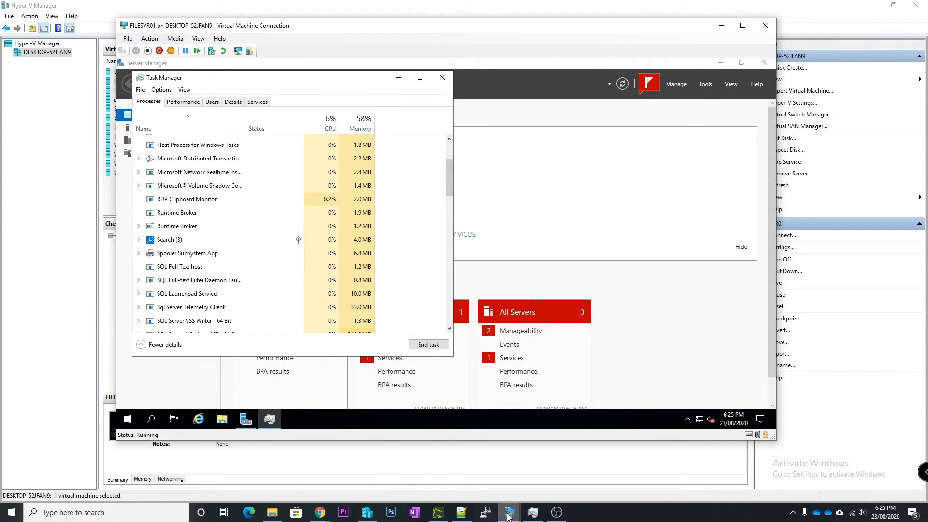
{"action": "left_click", "coordinate": [527, 515]}
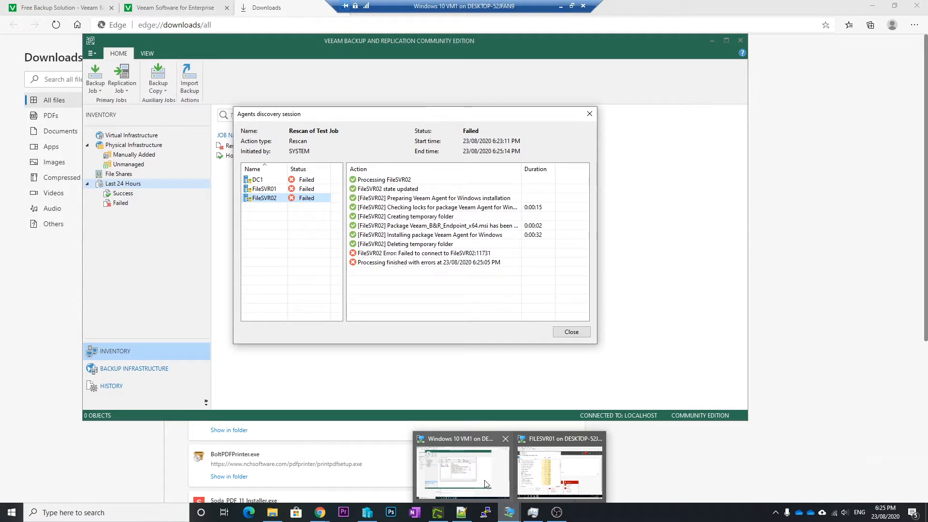
{"action": "left_click", "coordinate": [462, 471]}
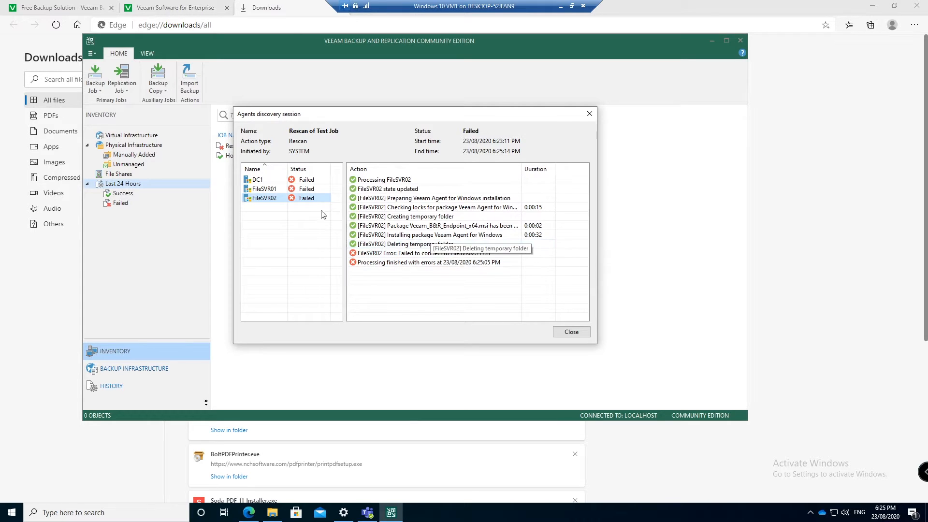
Review FileSVR01's rescan errors, close the session, and bring up FileSVR01's actions under Manually Added
{"action": "left_click", "coordinate": [296, 190]}
{"action": "left_click", "coordinate": [571, 332]}
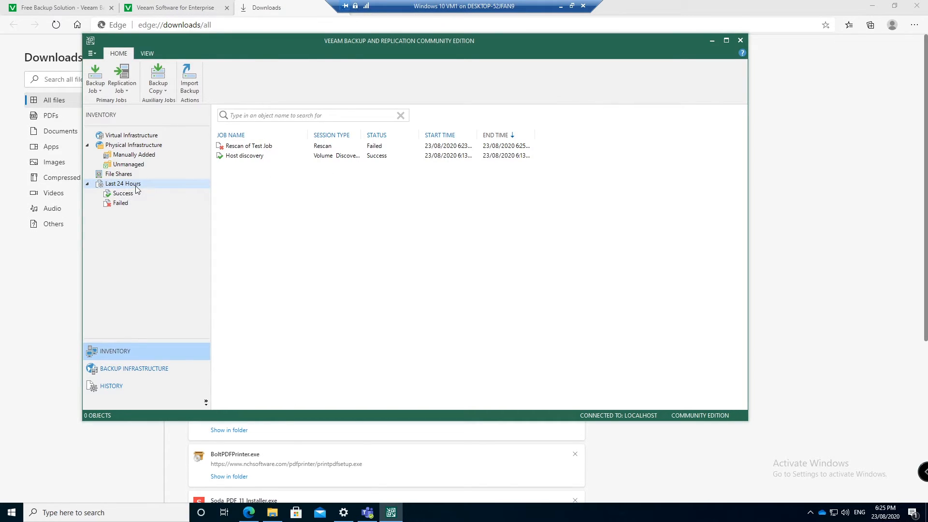
{"action": "left_click", "coordinate": [132, 158]}
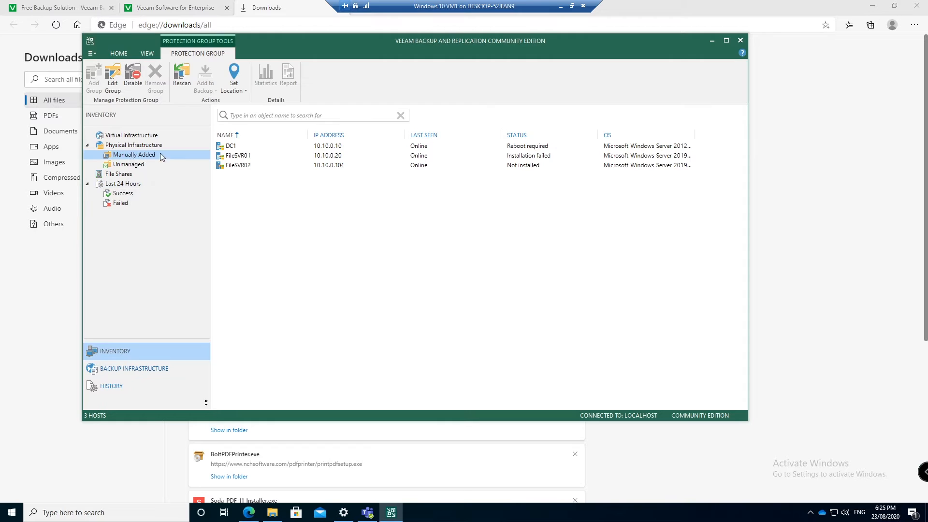
{"action": "left_click", "coordinate": [379, 157]}
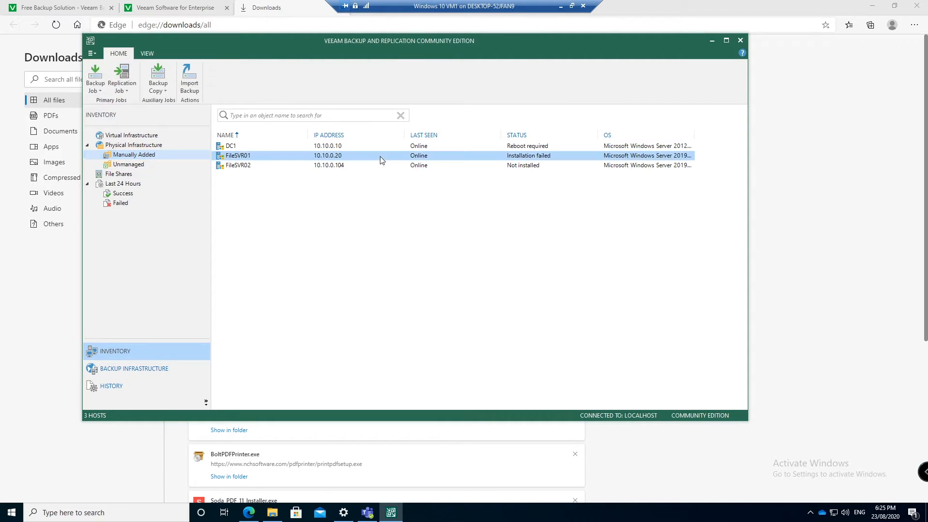
{"action": "right_click", "coordinate": [276, 154]}
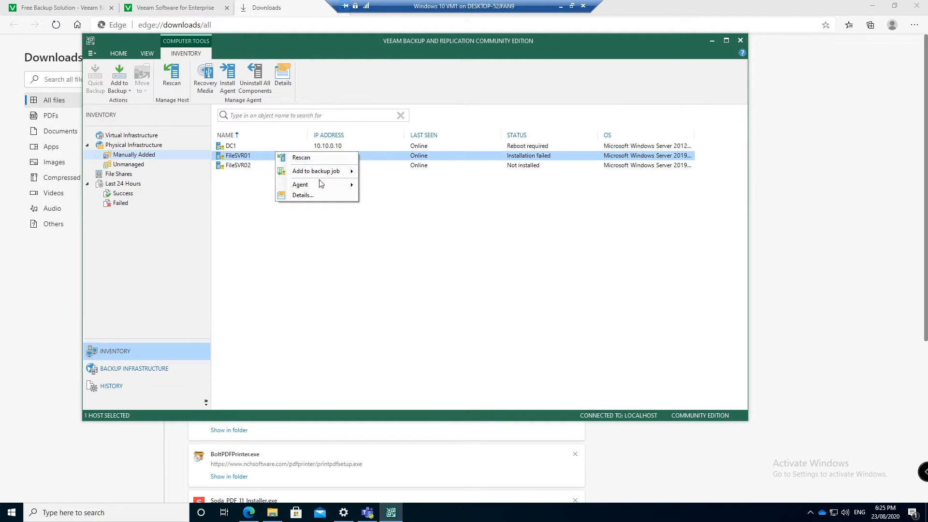
Install the backup agent on FileSVR01 and close its rescan progress window
{"action": "mouse_move", "coordinate": [319, 184]}
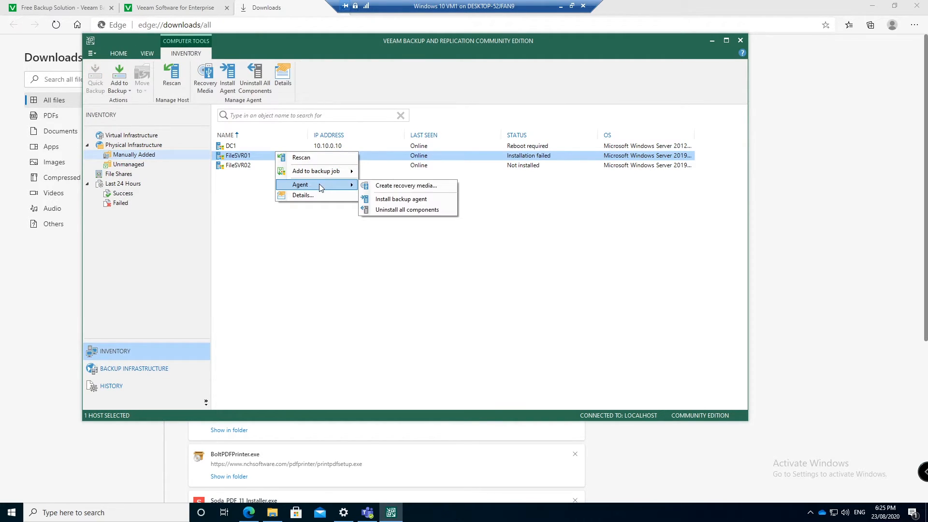
{"action": "left_click", "coordinate": [407, 200]}
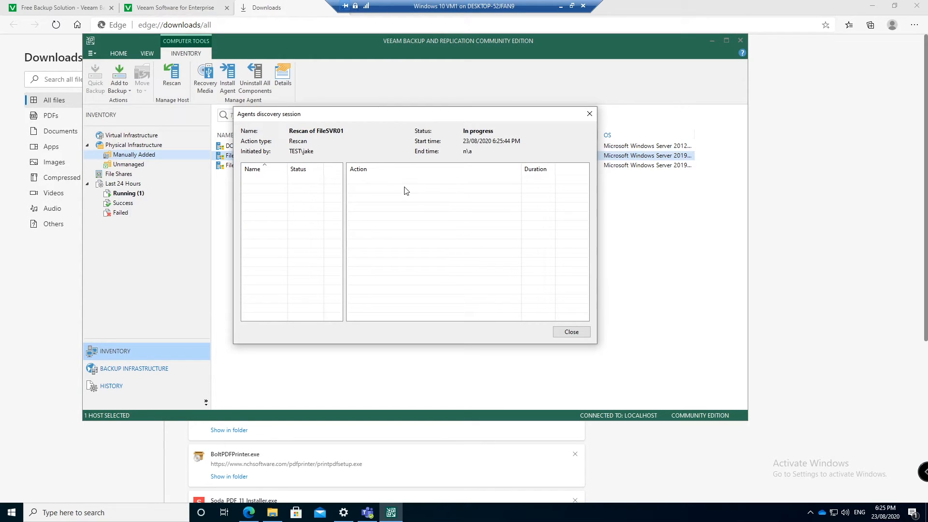
{"action": "left_click_drag", "start_coordinate": [418, 115], "coordinate": [431, 176]}
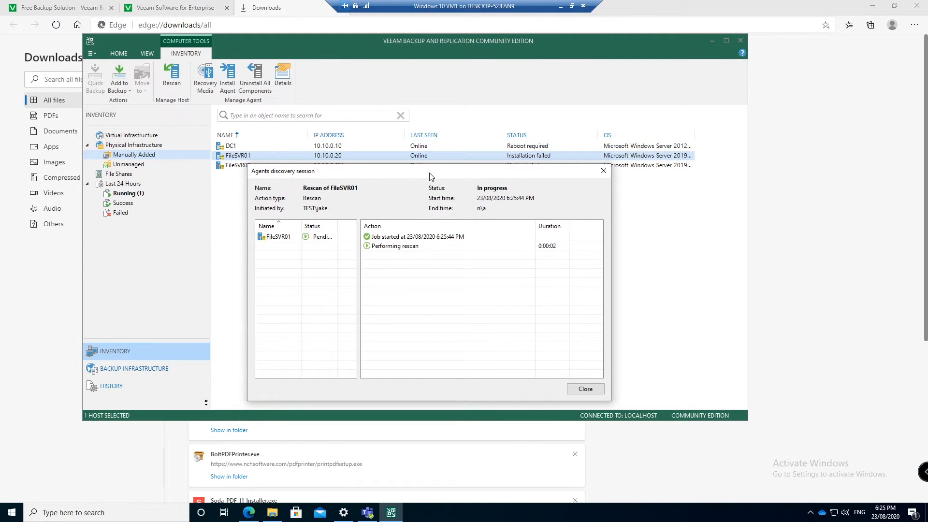
{"action": "left_click_drag", "start_coordinate": [431, 177], "coordinate": [555, 323]}
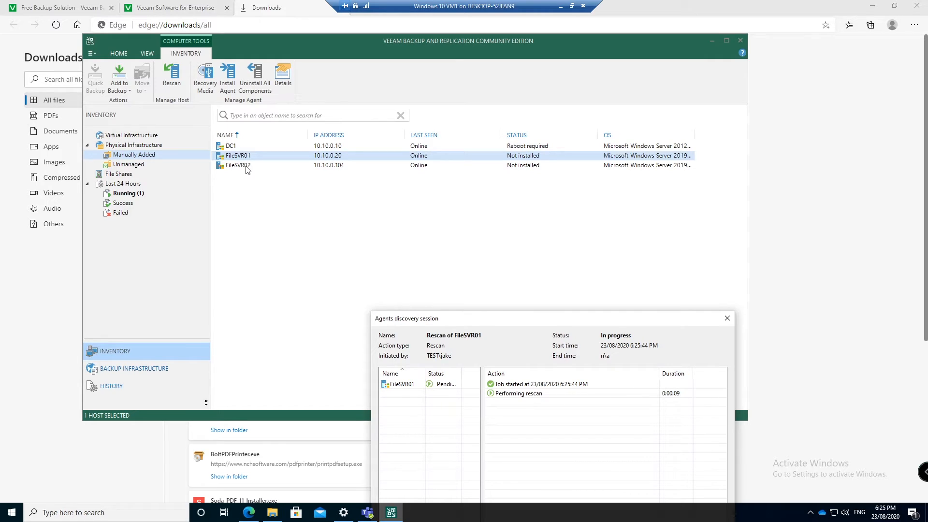
{"action": "left_click_drag", "start_coordinate": [670, 320], "coordinate": [566, 196]}
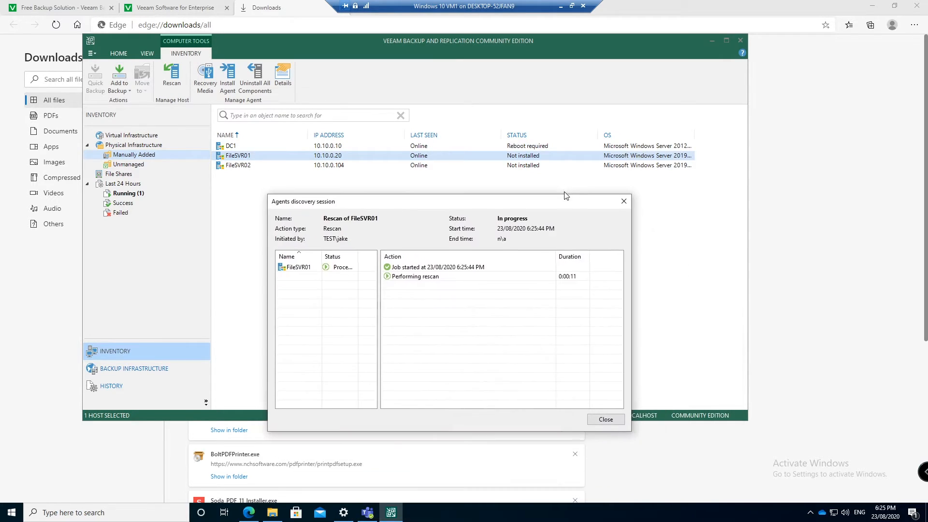
{"action": "left_click", "coordinate": [620, 422]}
Install the backup agent on DC1
{"action": "left_click", "coordinate": [377, 144]}
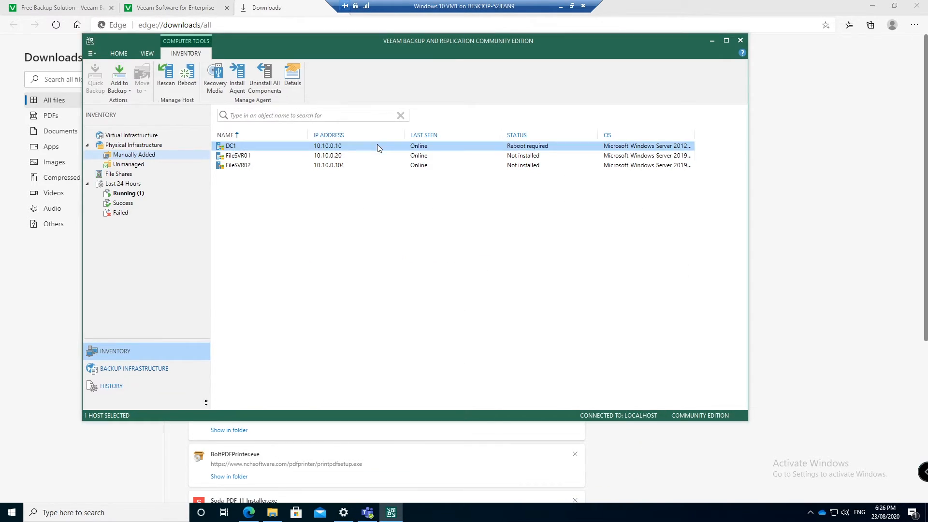
{"action": "right_click", "coordinate": [377, 144]}
{"action": "mouse_move", "coordinate": [411, 175]}
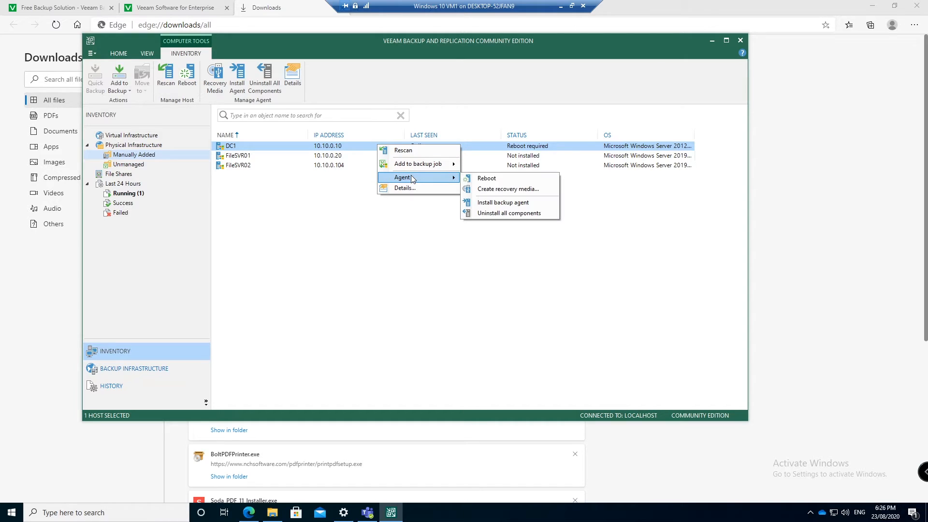
{"action": "left_click", "coordinate": [502, 203]}
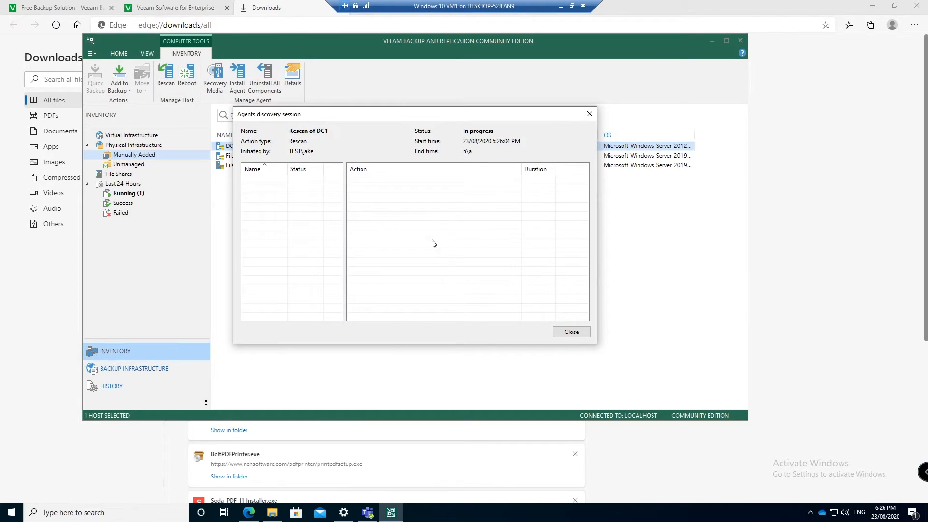
{"action": "left_click_drag", "start_coordinate": [342, 114], "coordinate": [399, 113]}
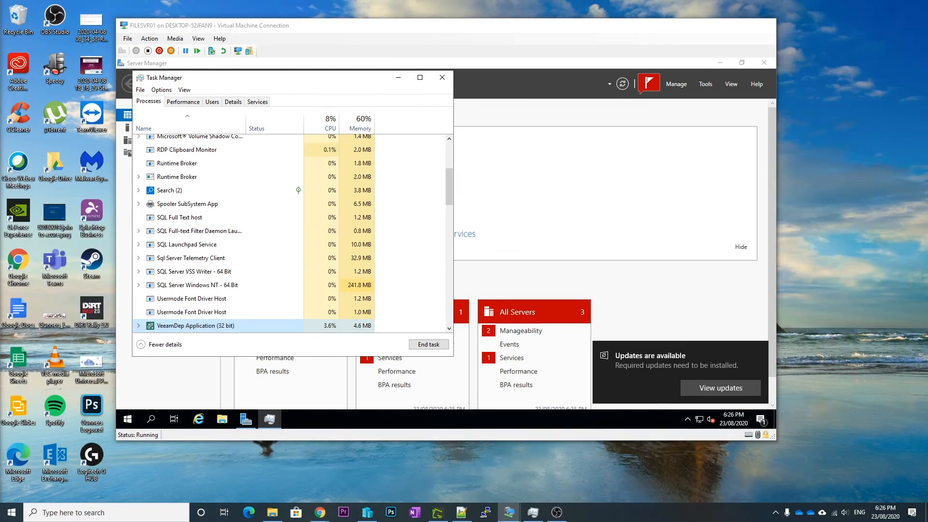
Inspect the Windows installer processes in FILESVR01's Task Manager
{"action": "scroll", "coordinate": [323, 288], "scroll_direction": "down", "scroll_amount": 5}
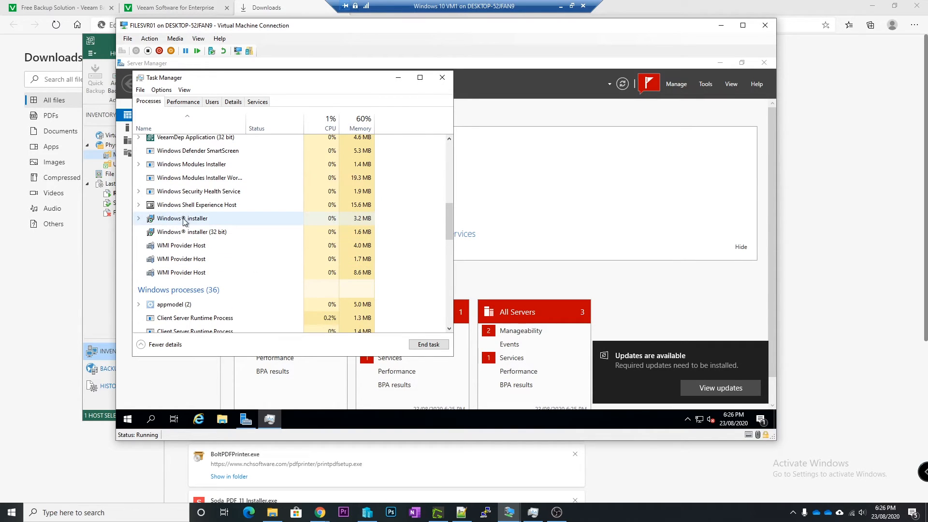
{"action": "left_click", "coordinate": [178, 220]}
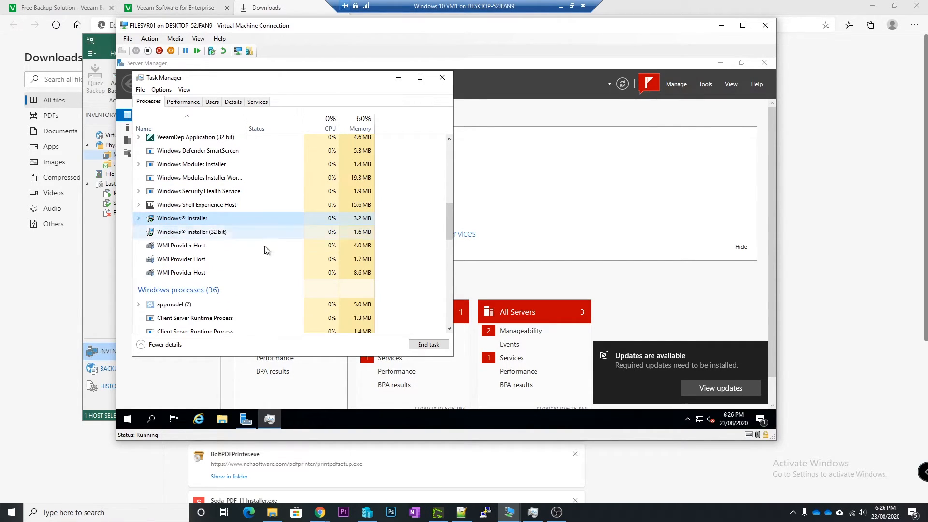
{"action": "scroll", "coordinate": [255, 247], "scroll_direction": "up", "scroll_amount": 2}
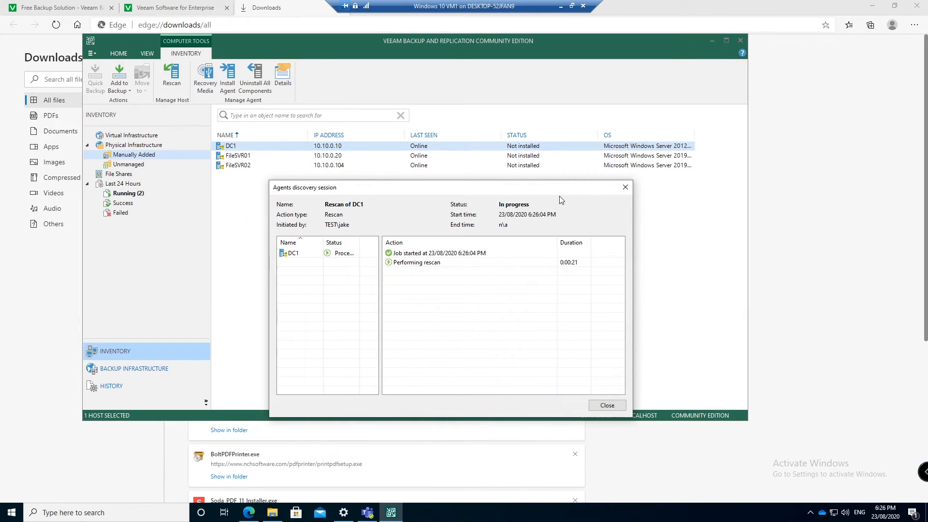
Close the DC1 rescan window and review the running FileSVR01 and DC1 rescan sessions
{"action": "left_click_drag", "start_coordinate": [575, 192], "coordinate": [560, 140]}
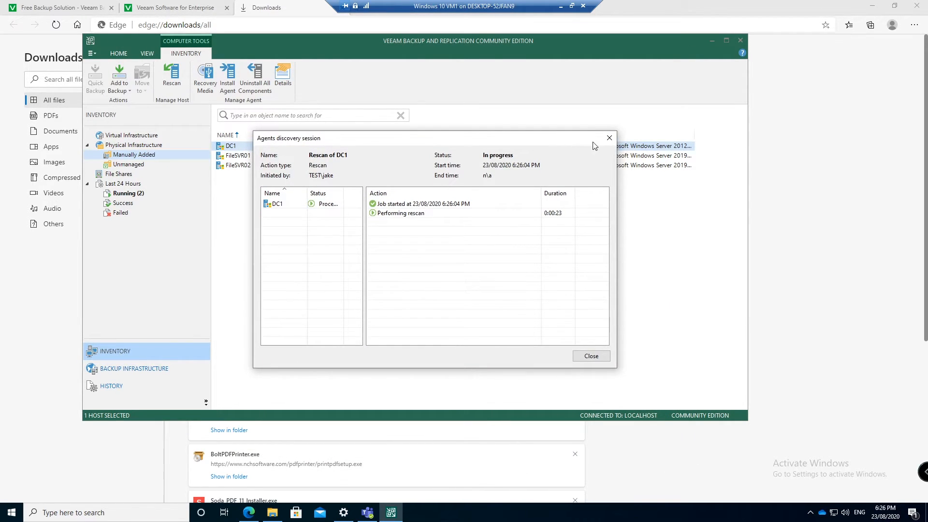
{"action": "left_click", "coordinate": [609, 135]}
{"action": "left_click", "coordinate": [124, 194]}
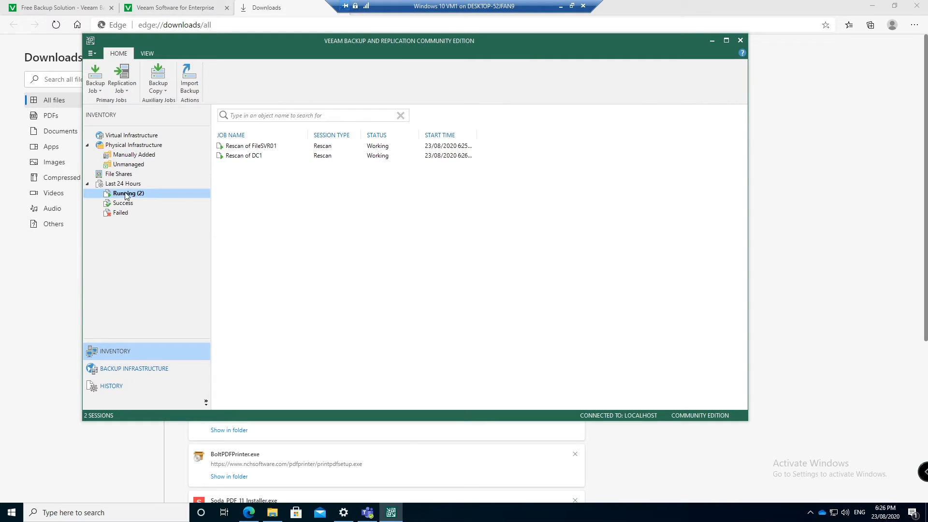
{"action": "left_click", "coordinate": [245, 156]}
{"action": "double_click", "coordinate": [265, 146]}
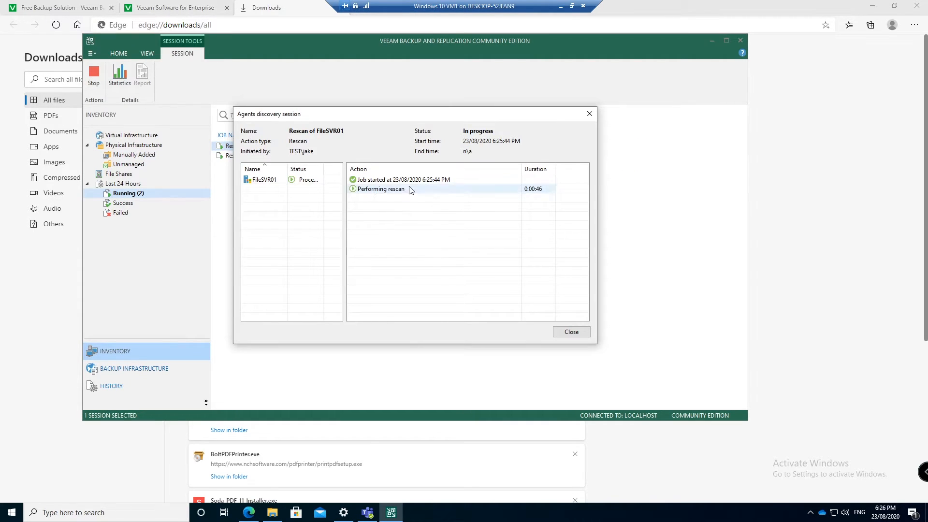
{"action": "left_click", "coordinate": [589, 113]}
{"action": "double_click", "coordinate": [271, 156]}
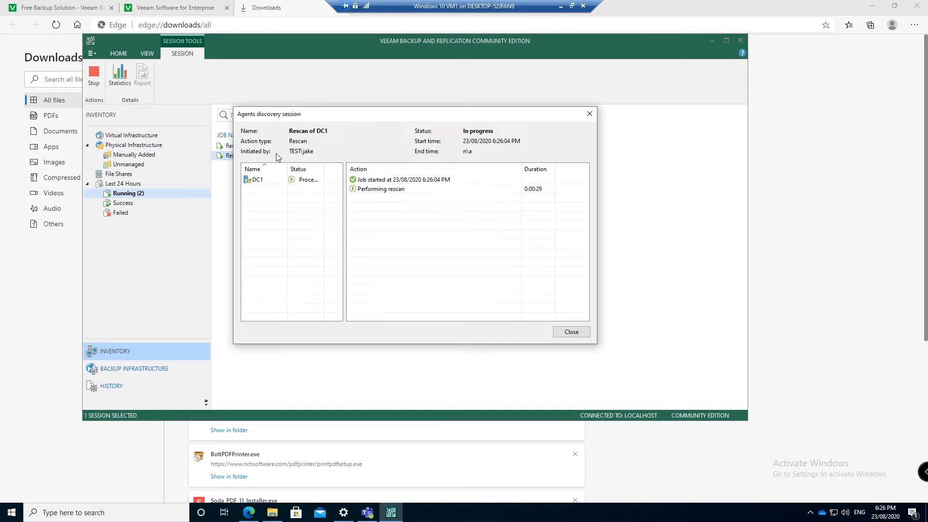
{"action": "left_click", "coordinate": [588, 116]}
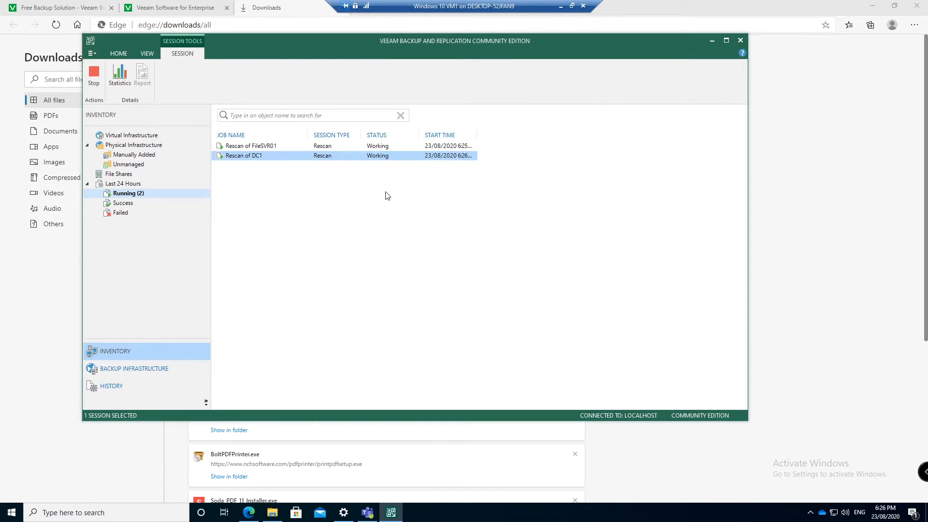
{"action": "left_click", "coordinate": [113, 205]}
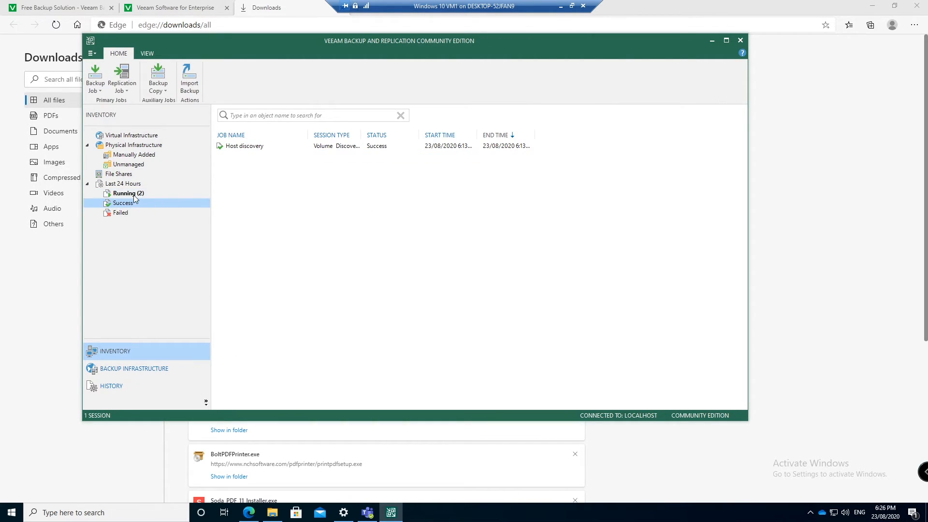
{"action": "left_click", "coordinate": [134, 194]}
Check the Manually Added hosts' agent status and install the backup agent on FileSVR02
{"action": "left_click", "coordinate": [129, 156]}
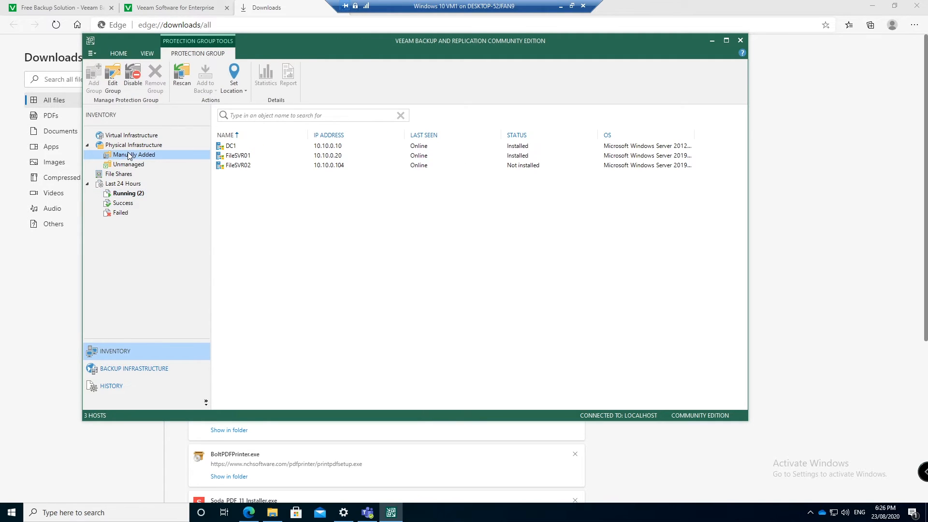
{"action": "left_click", "coordinate": [261, 148]}
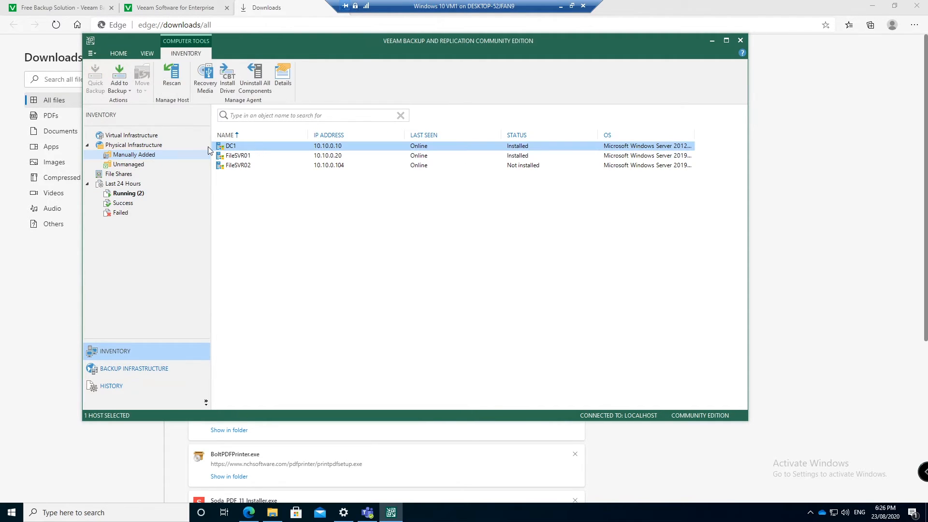
{"action": "left_click", "coordinate": [246, 158]}
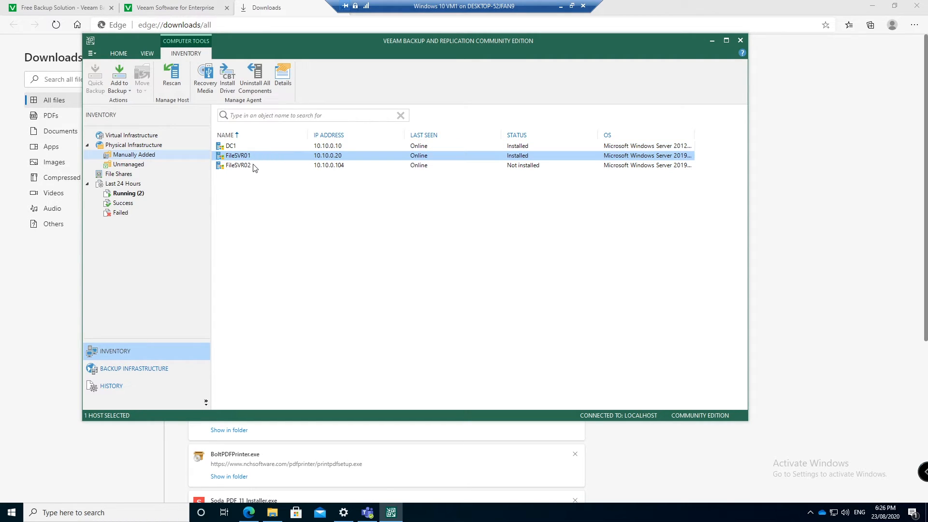
{"action": "left_click", "coordinate": [255, 165]}
{"action": "right_click", "coordinate": [249, 165]}
{"action": "mouse_move", "coordinate": [287, 198]}
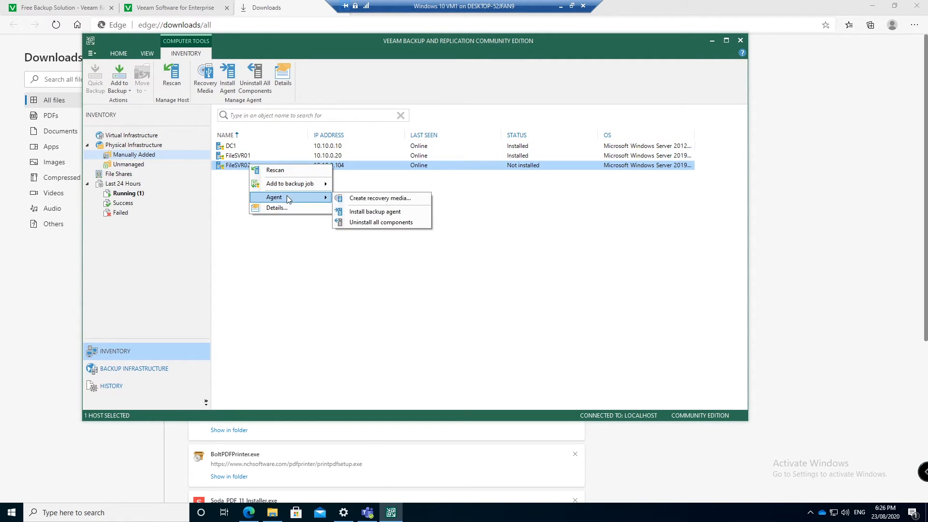
{"action": "left_click", "coordinate": [376, 212]}
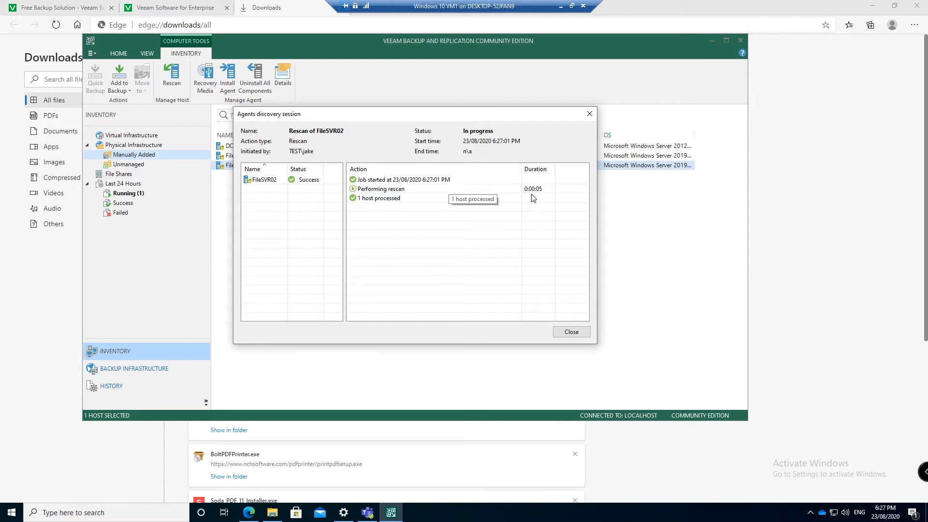
{"action": "left_click", "coordinate": [572, 332]}
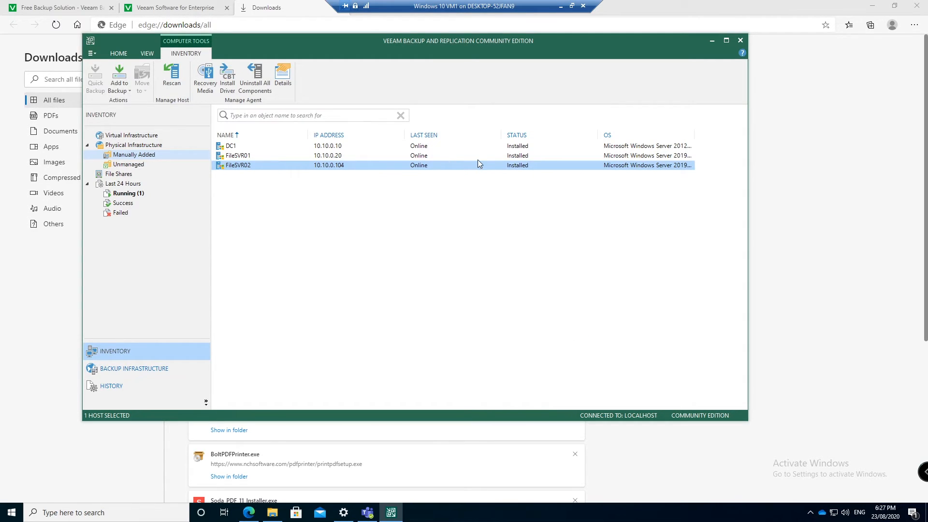
Inspect the failed Rescan of Test Job session
{"action": "left_click", "coordinate": [124, 194]}
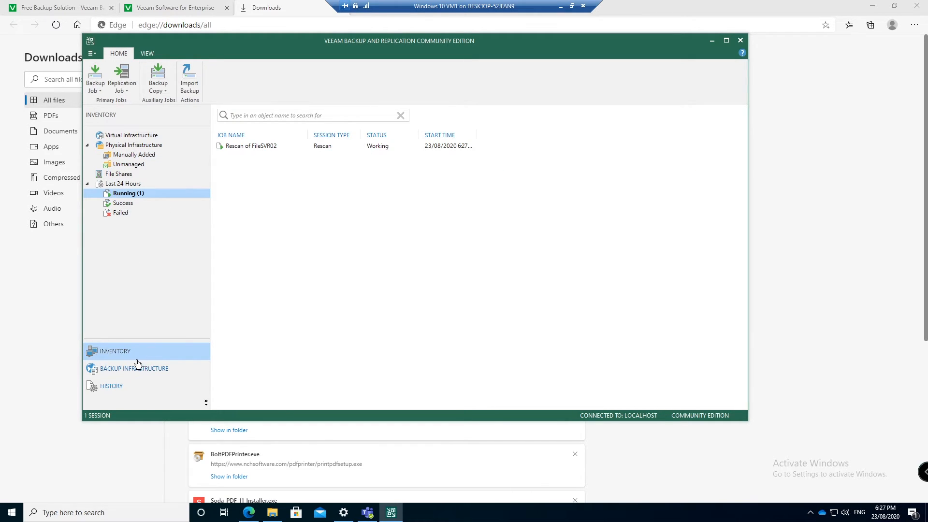
{"action": "left_click", "coordinate": [126, 204]}
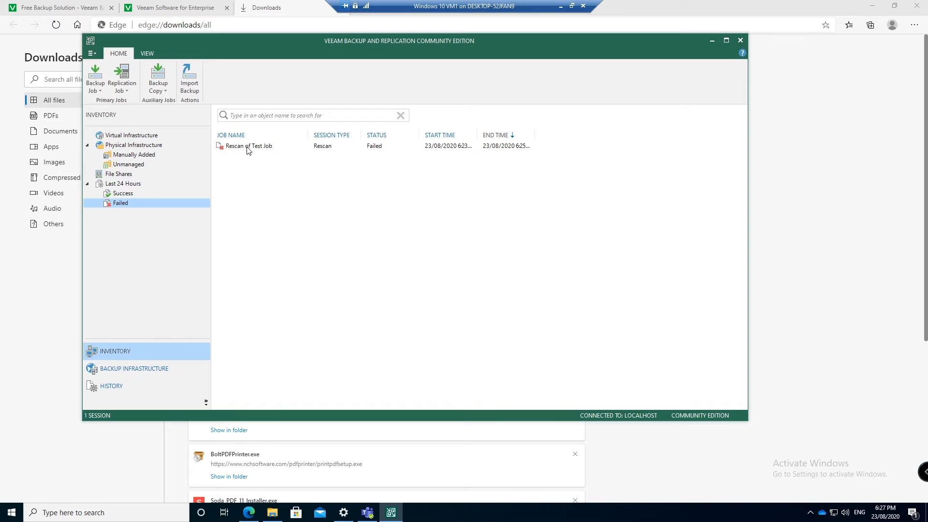
{"action": "left_click", "coordinate": [249, 147]}
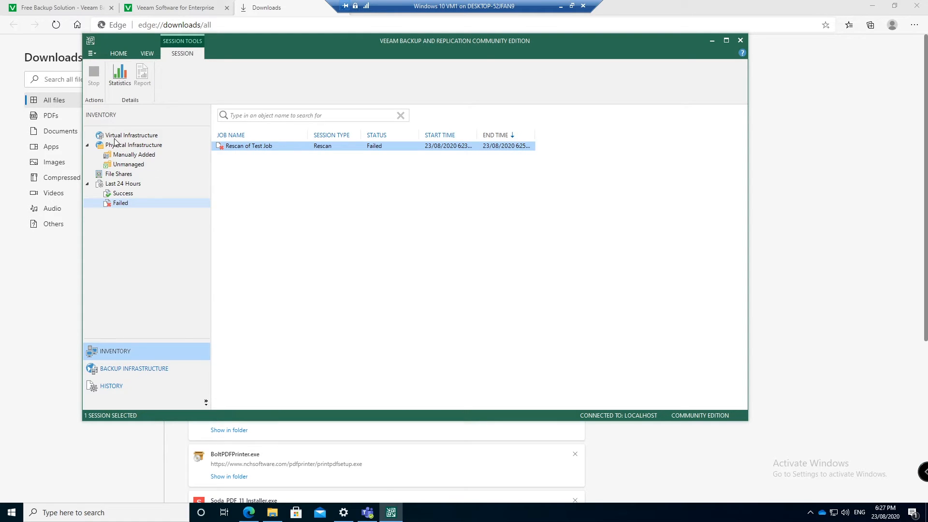
Add Home to the navigation, filter to backup jobs, and start Test Job again
{"action": "left_click", "coordinate": [147, 370]}
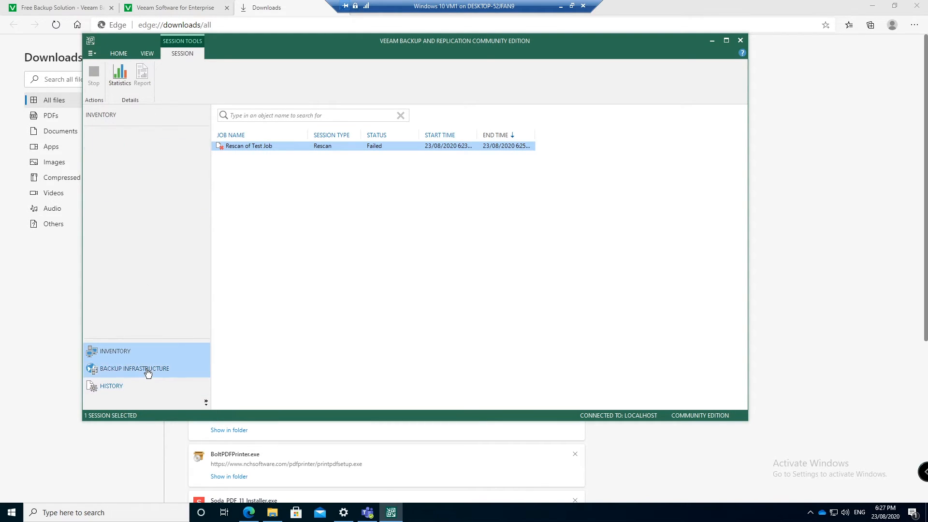
{"action": "left_click", "coordinate": [206, 402]}
{"action": "left_click", "coordinate": [256, 462]}
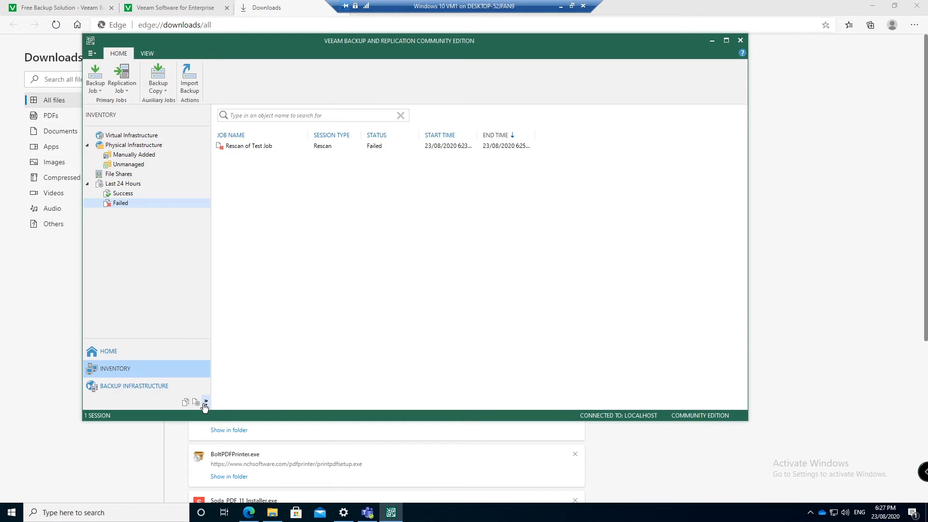
{"action": "left_click", "coordinate": [157, 356]}
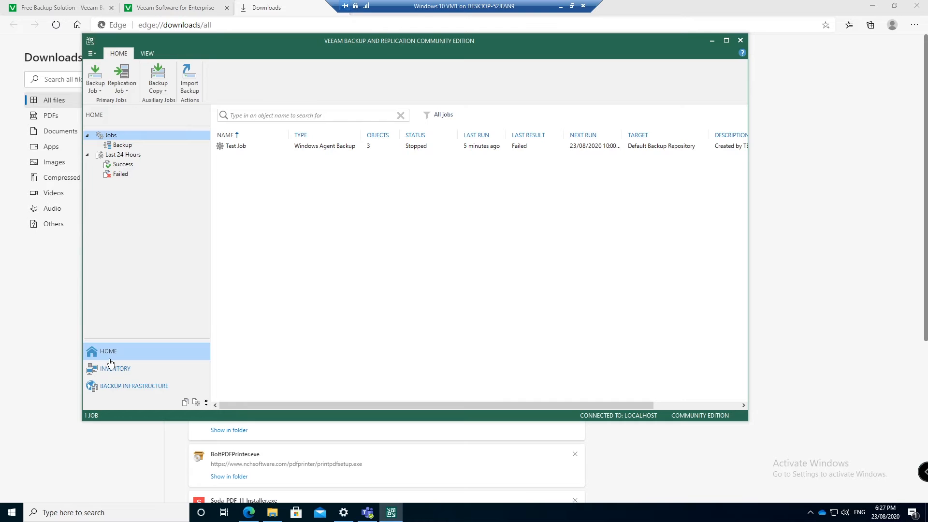
{"action": "left_click", "coordinate": [122, 146]}
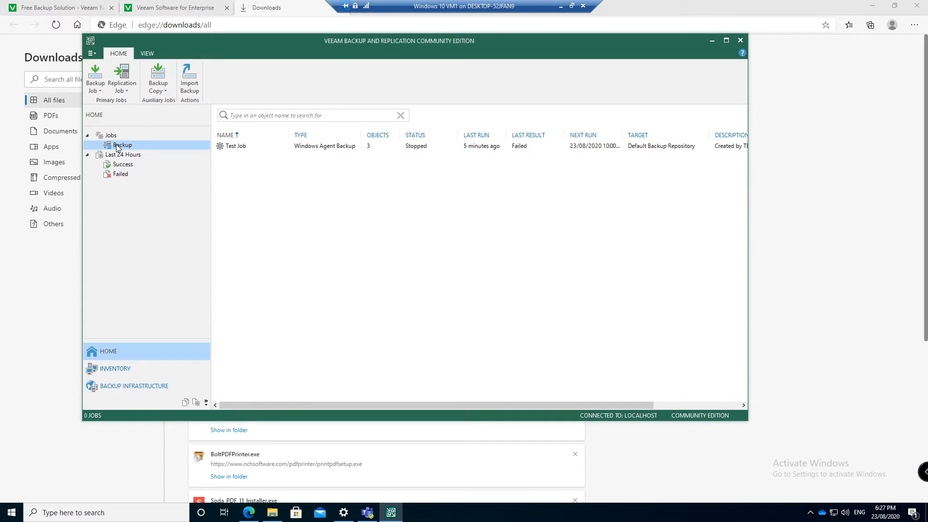
{"action": "left_click", "coordinate": [316, 148]}
{"action": "right_click", "coordinate": [317, 147]}
{"action": "left_click", "coordinate": [324, 155]}
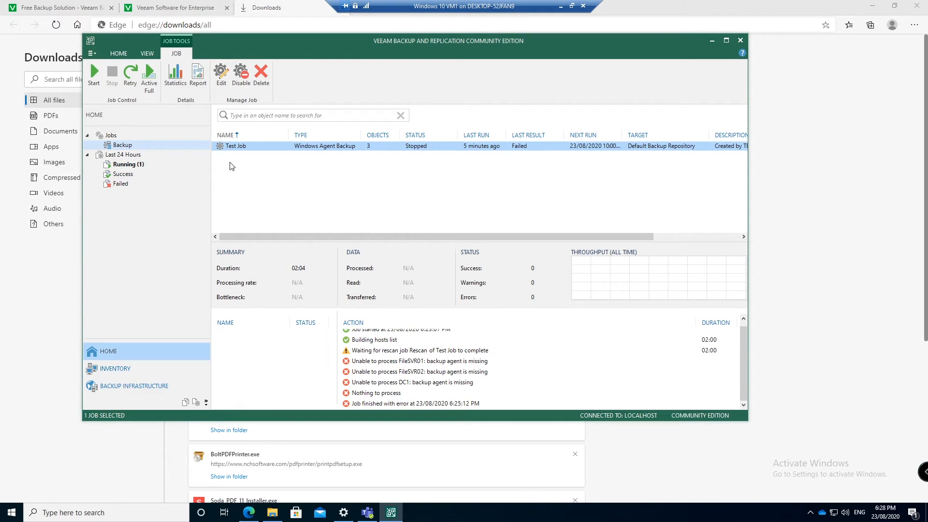
Open the running Test Job's progress window with per-host details expanded
{"action": "left_click", "coordinate": [135, 165]}
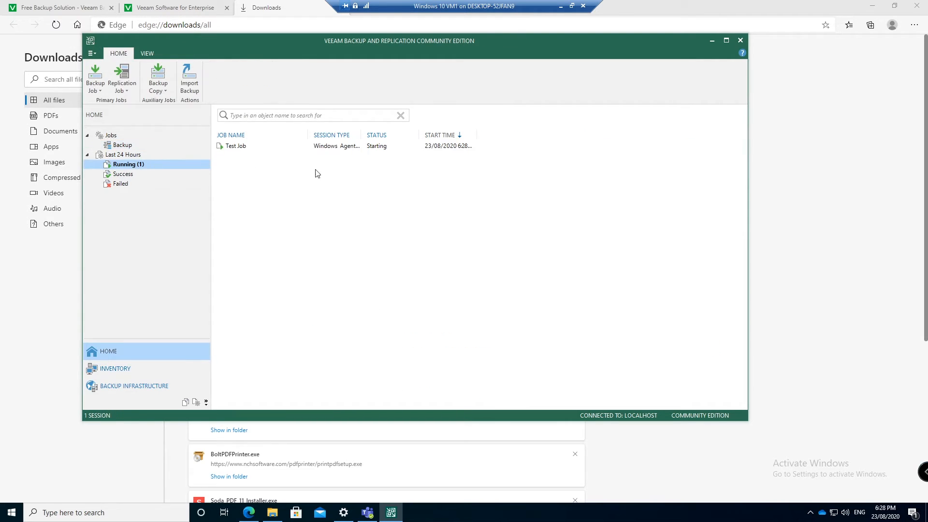
{"action": "double_click", "coordinate": [266, 145]}
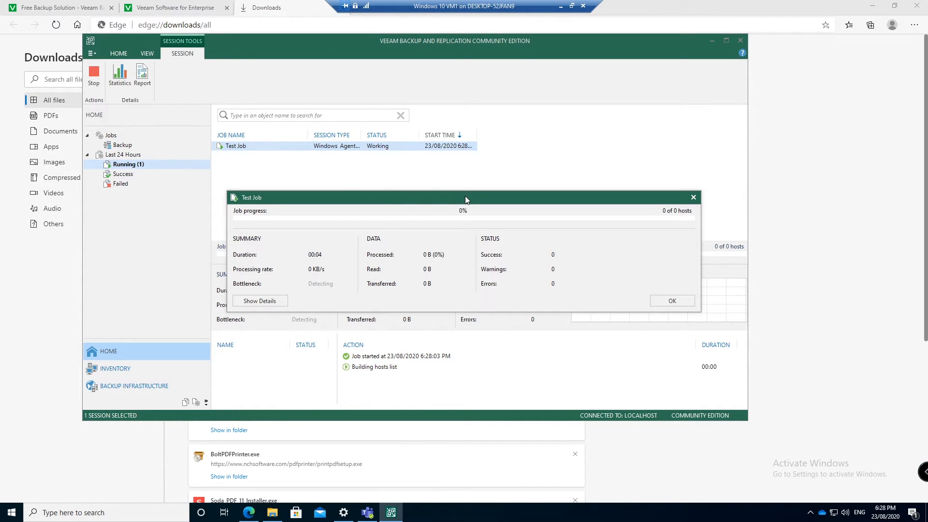
{"action": "left_click_drag", "start_coordinate": [465, 196], "coordinate": [459, 190]}
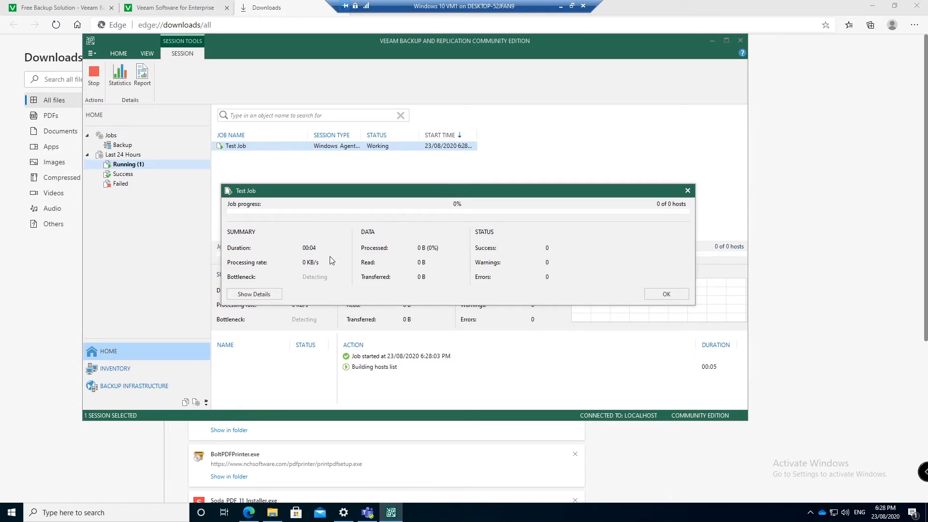
{"action": "left_click", "coordinate": [268, 294]}
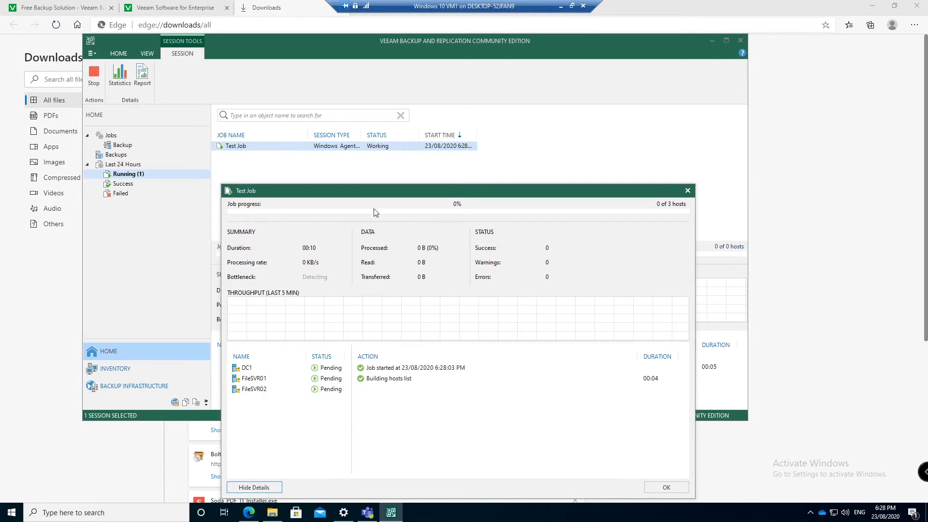
{"action": "left_click_drag", "start_coordinate": [380, 195], "coordinate": [357, 118]}
Follow the backup logs of DC1, FileSVR01 and FileSVR02 while the job runs
{"action": "left_click", "coordinate": [279, 291]}
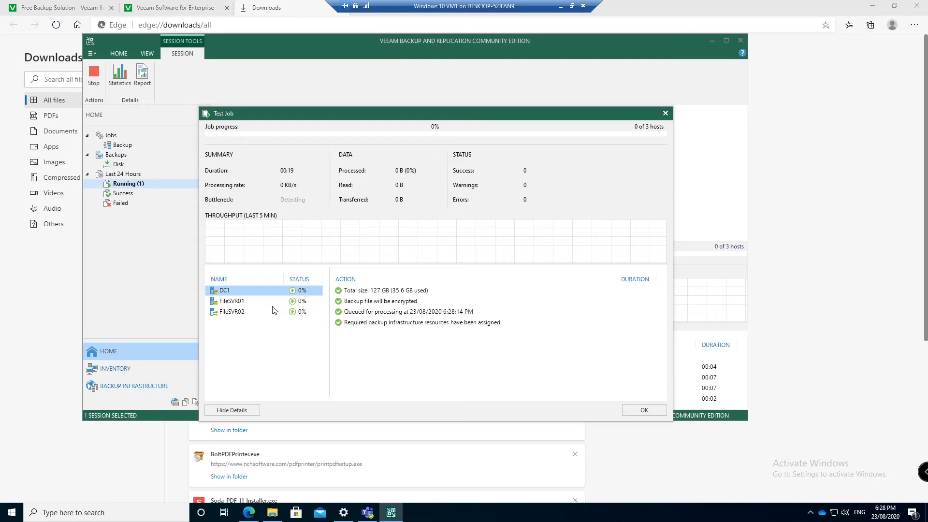
{"action": "left_click", "coordinate": [254, 302]}
{"action": "left_click", "coordinate": [247, 312]}
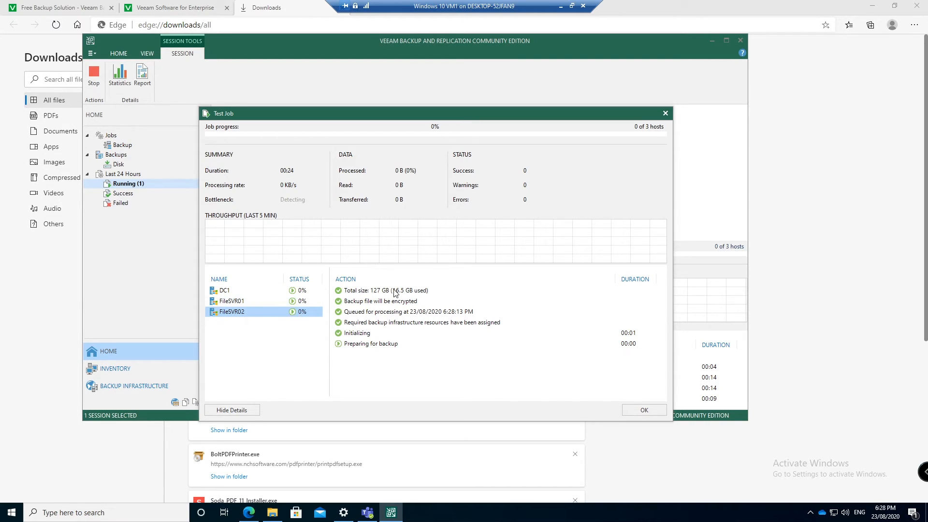
{"action": "left_click", "coordinate": [274, 293]}
{"action": "left_click", "coordinate": [281, 303]}
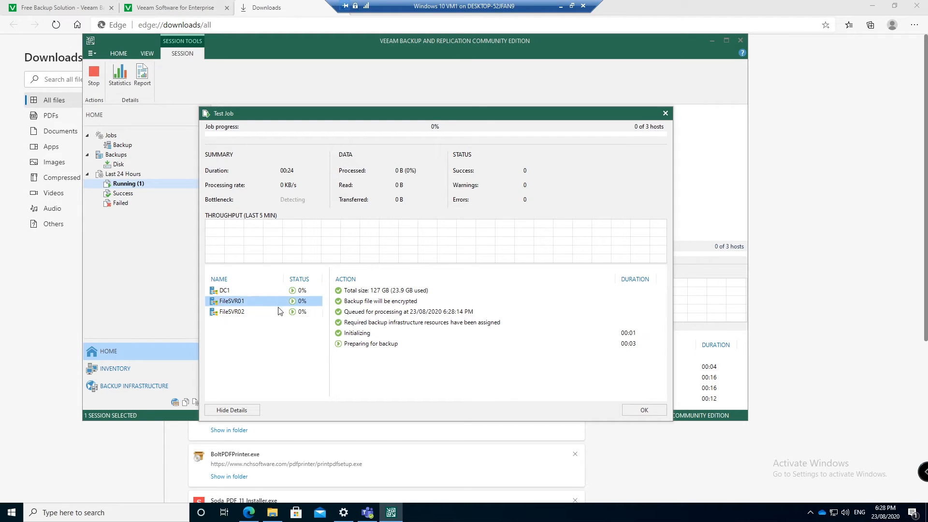
{"action": "left_click", "coordinate": [279, 312]}
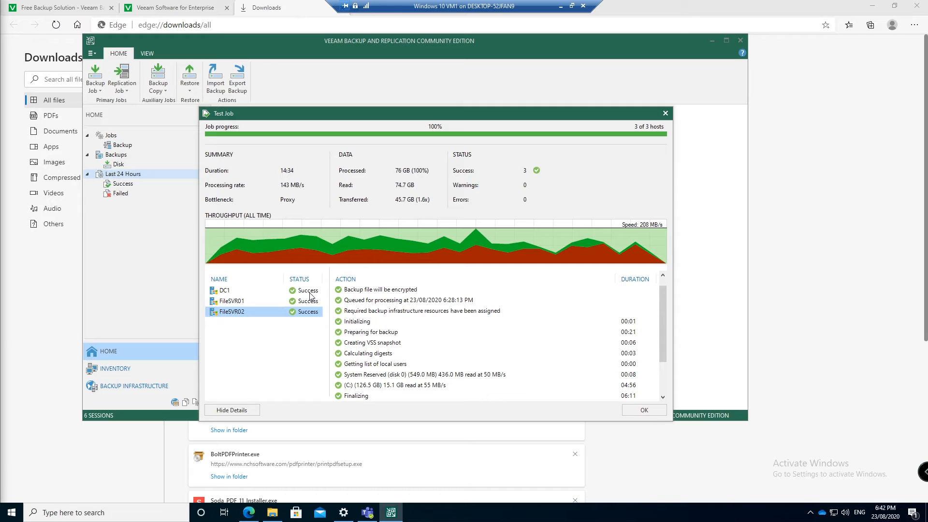
Review each host's completed log, including disk reads and log truncation, then close the window
{"action": "left_click", "coordinate": [269, 303]}
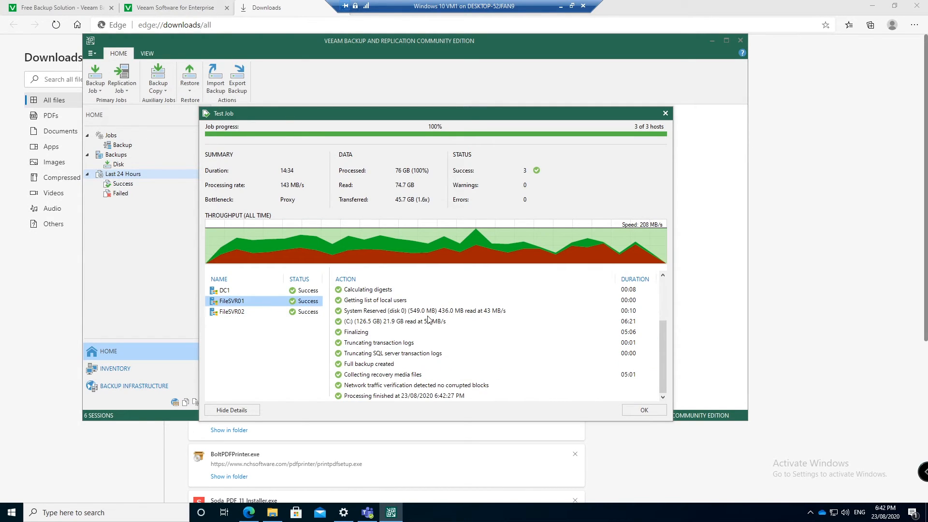
{"action": "left_click", "coordinate": [429, 354]}
{"action": "left_click", "coordinate": [275, 292]}
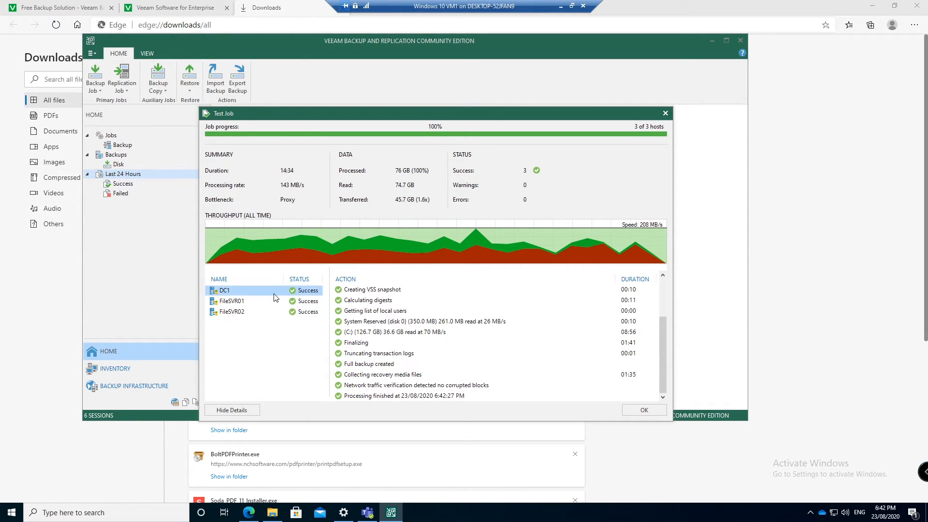
{"action": "left_click_drag", "start_coordinate": [426, 355], "coordinate": [423, 343]}
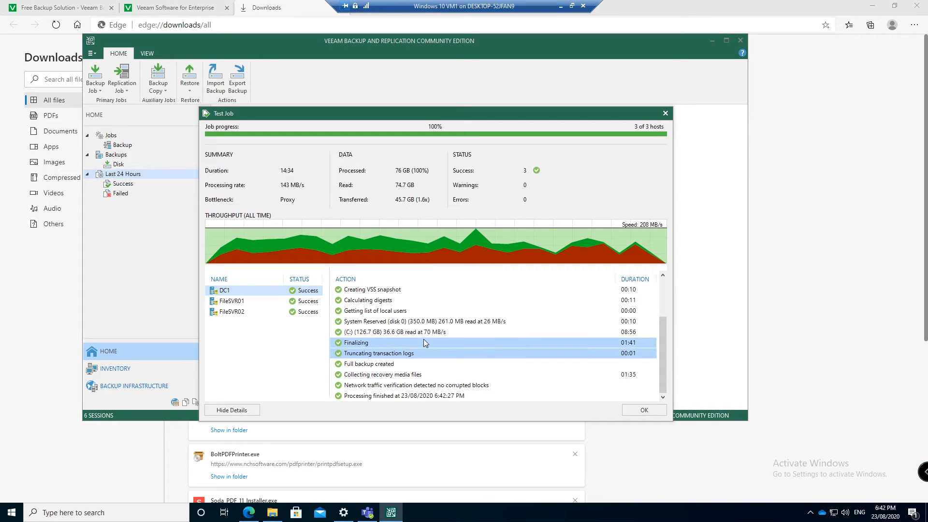
{"action": "left_click", "coordinate": [435, 321]}
{"action": "left_click", "coordinate": [424, 332]}
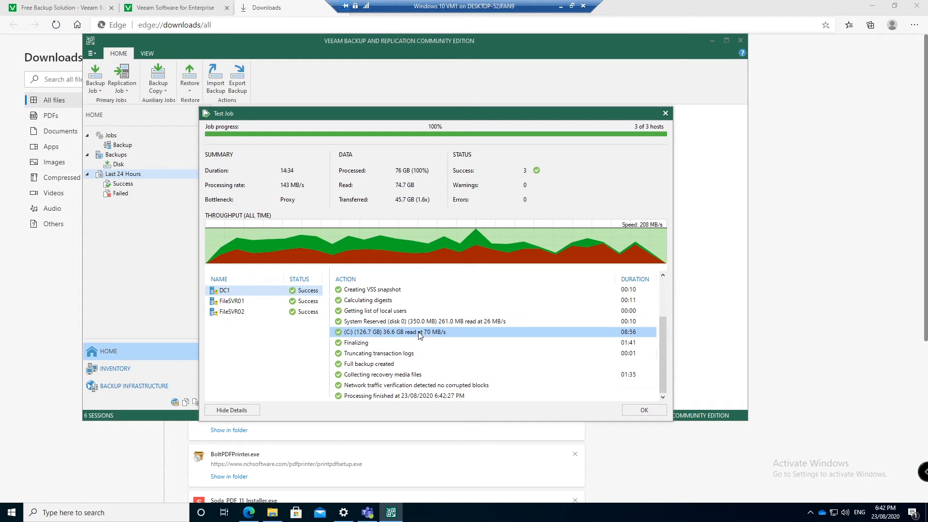
{"action": "left_click", "coordinate": [290, 303]}
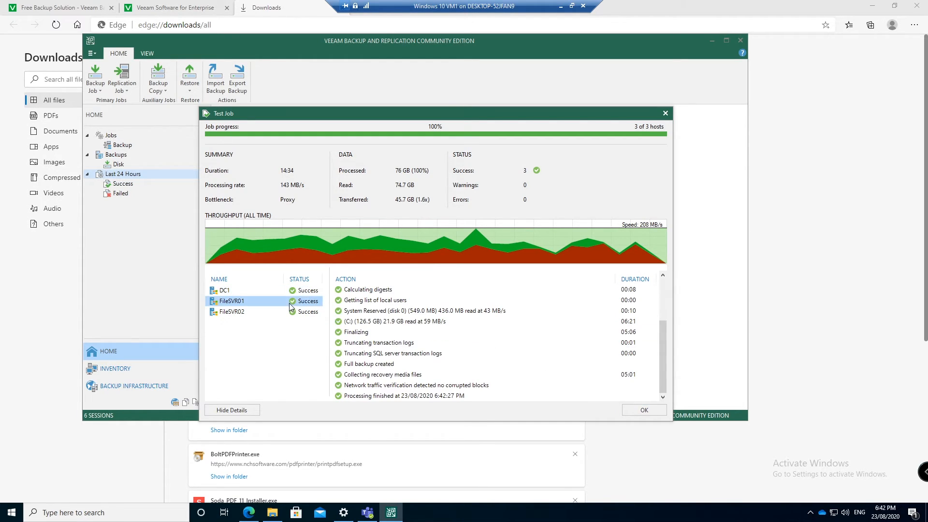
{"action": "left_click", "coordinate": [363, 321]}
{"action": "left_click", "coordinate": [371, 343]}
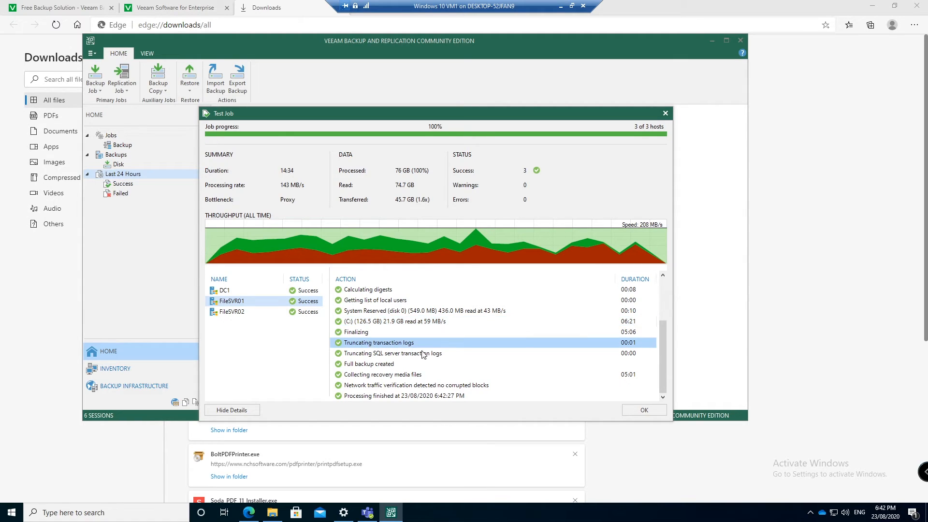
{"action": "left_click", "coordinate": [392, 354]}
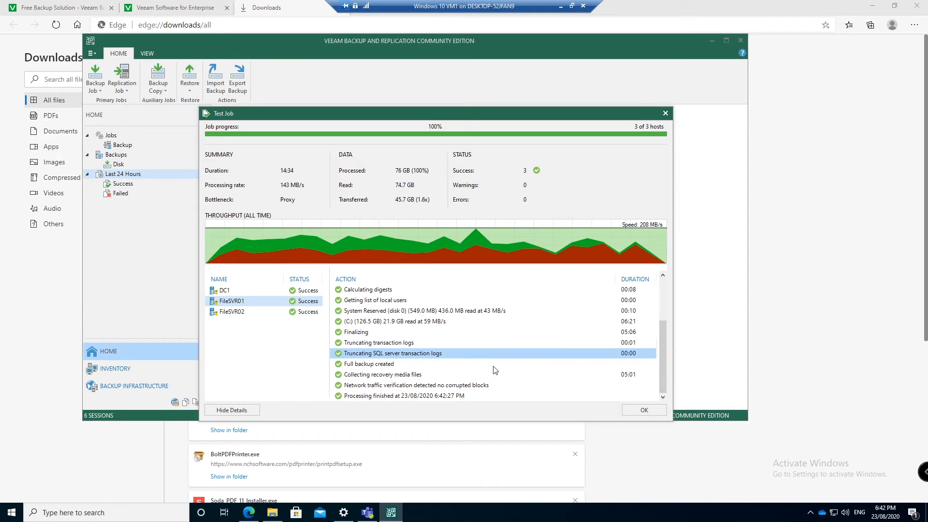
{"action": "left_click", "coordinate": [642, 409]}
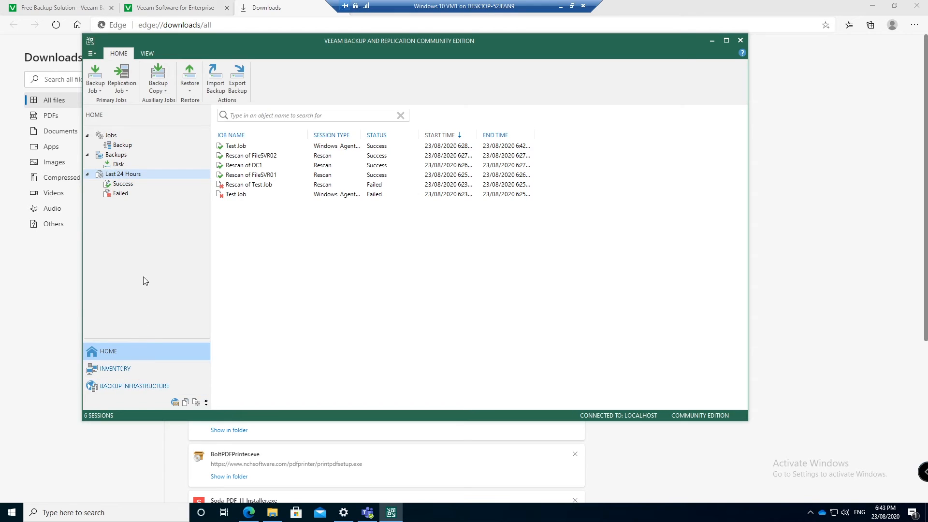
Check DC1, FileSVR01 and FileSVR02 under Manually Added, then show the Backups on disk list
{"action": "left_click", "coordinate": [132, 367]}
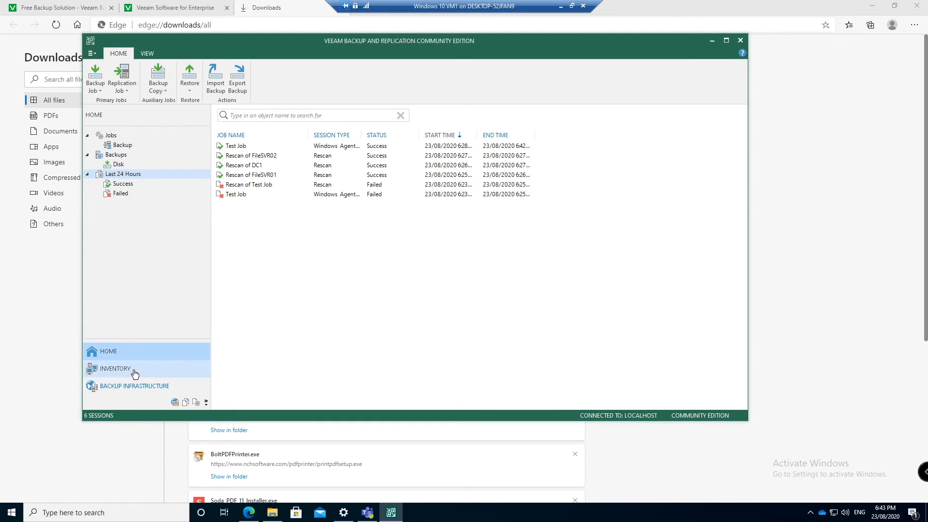
{"action": "left_click", "coordinate": [128, 166]}
{"action": "left_click", "coordinate": [138, 155]}
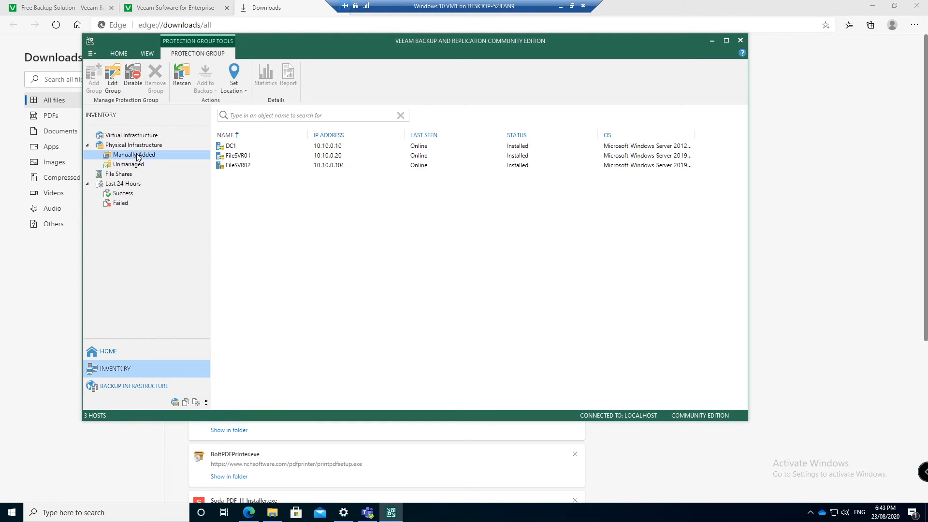
{"action": "left_click", "coordinate": [340, 148]}
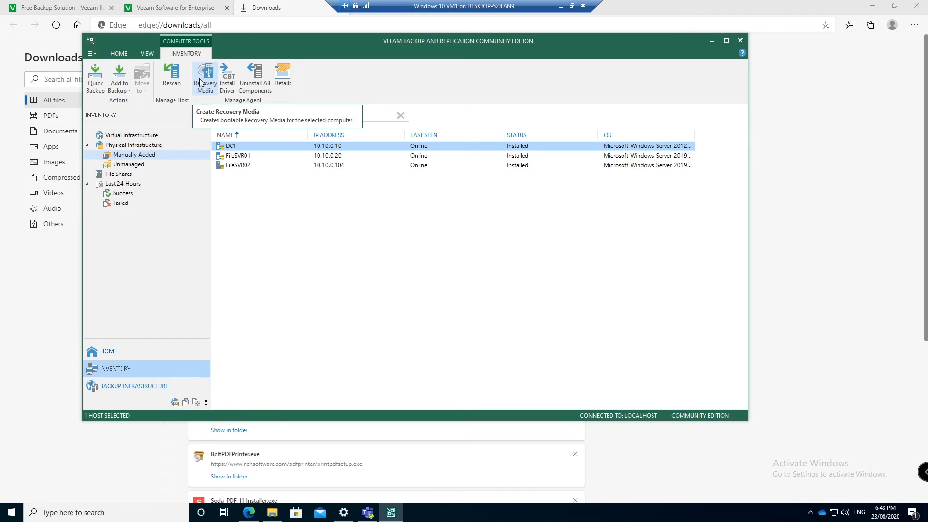
{"action": "left_click", "coordinate": [248, 155]}
{"action": "left_click", "coordinate": [254, 165]}
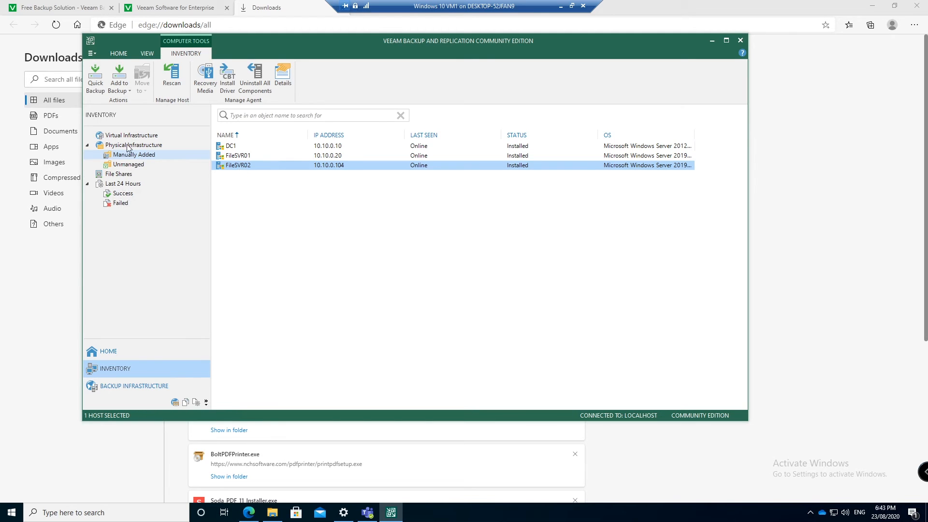
{"action": "left_click", "coordinate": [120, 165]}
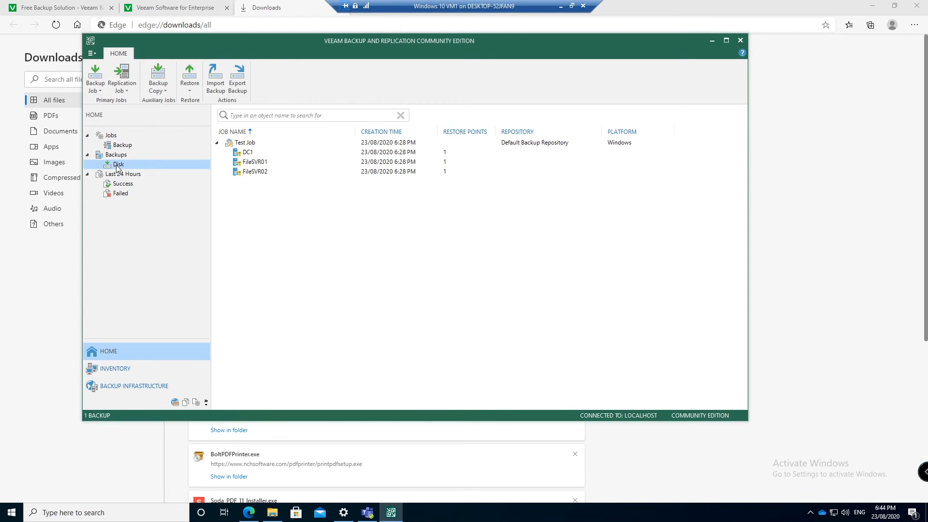
Try an instant recovery of the FileSVR01 backup and decline registering a hypervisor host
{"action": "left_click", "coordinate": [252, 164]}
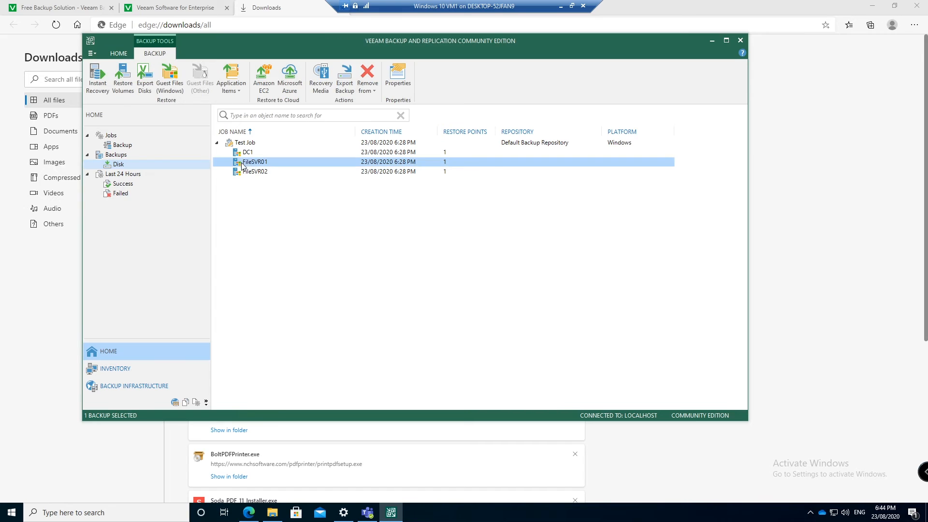
{"action": "right_click", "coordinate": [249, 165]}
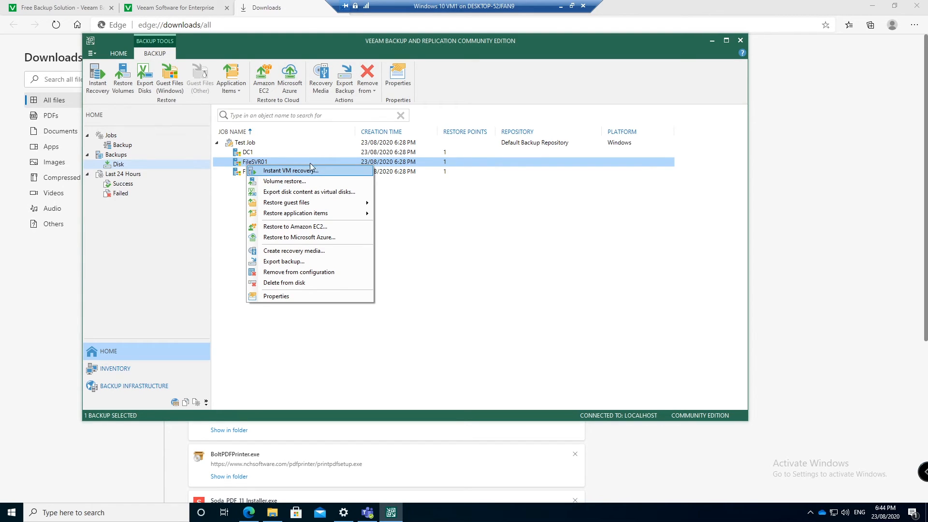
{"action": "left_click", "coordinate": [292, 172]}
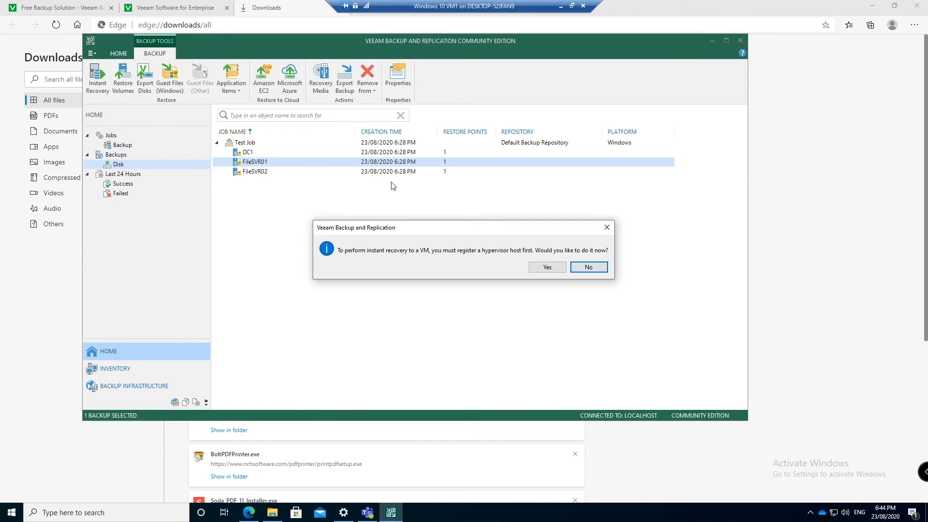
{"action": "left_click", "coordinate": [591, 267]}
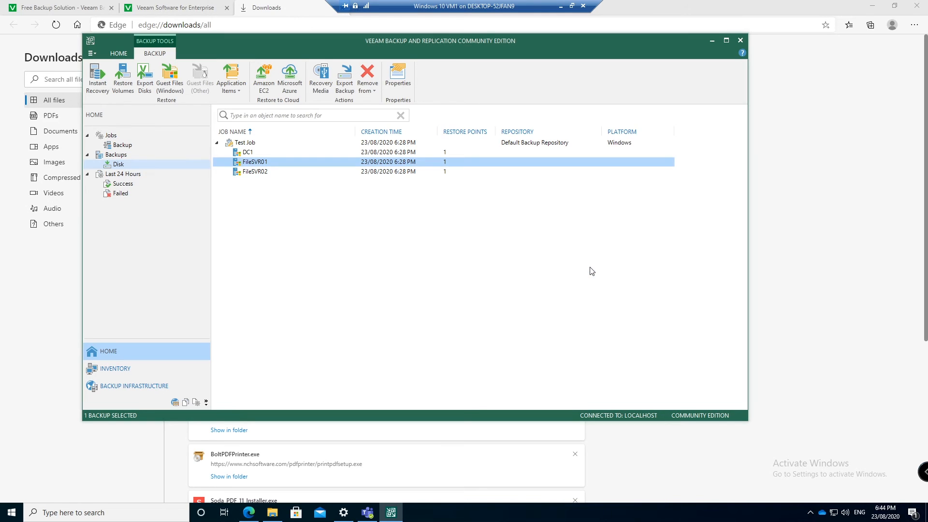
Start a Microsoft Windows guest file restore from the FileSVR01 backup
{"action": "right_click", "coordinate": [271, 162]}
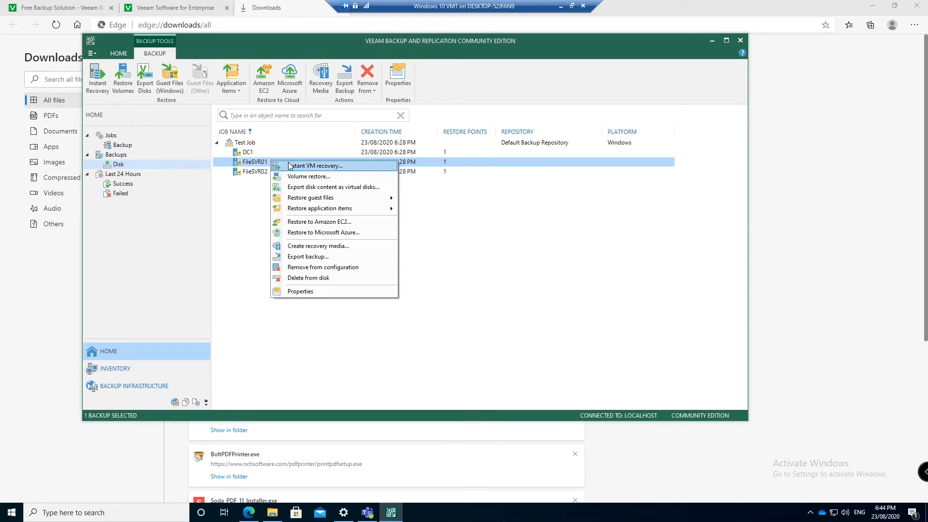
{"action": "mouse_move", "coordinate": [323, 211]}
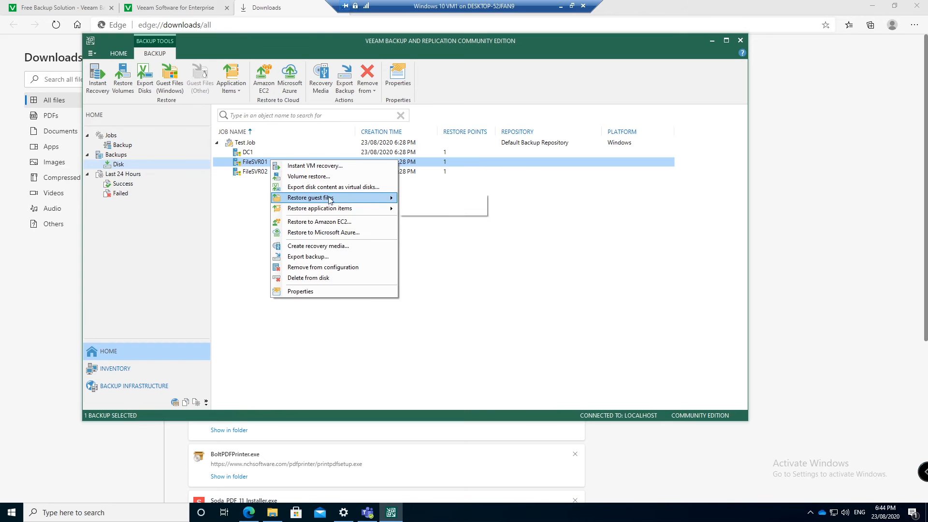
{"action": "left_click", "coordinate": [422, 198]}
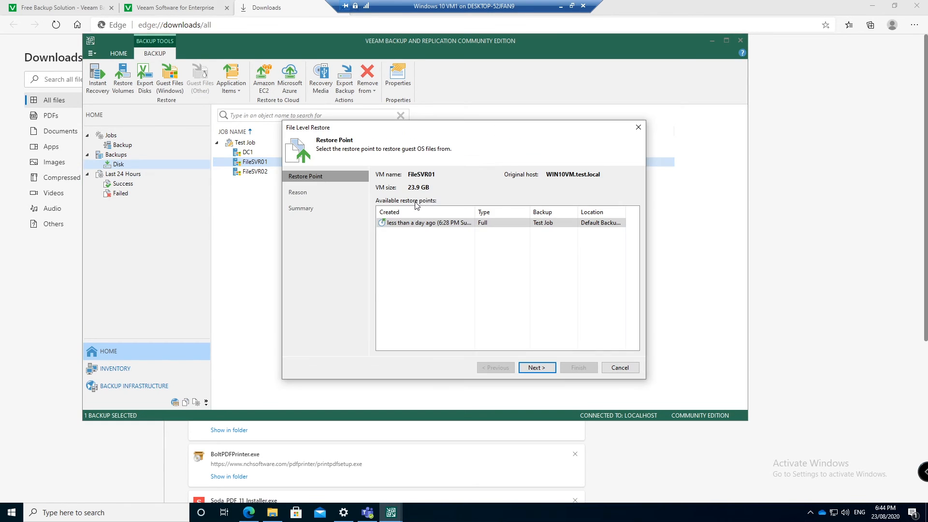
Finish the File Level Restore wizard with the only restore point and no restore reason
{"action": "left_click", "coordinate": [532, 367]}
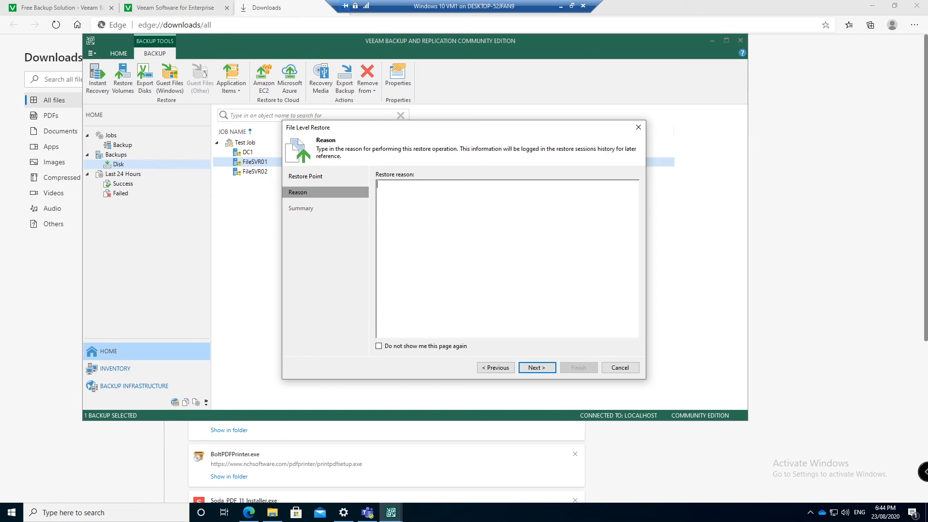
{"action": "left_click", "coordinate": [536, 368]}
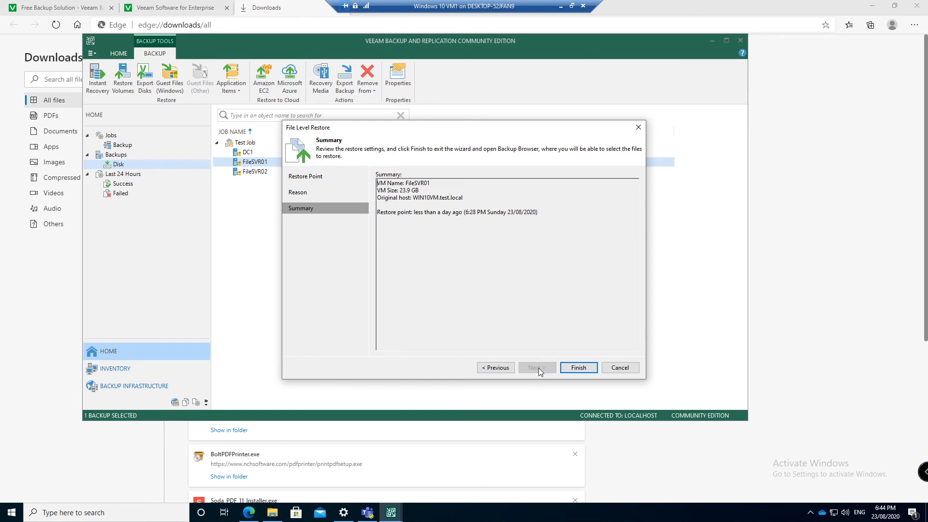
{"action": "left_click", "coordinate": [578, 367]}
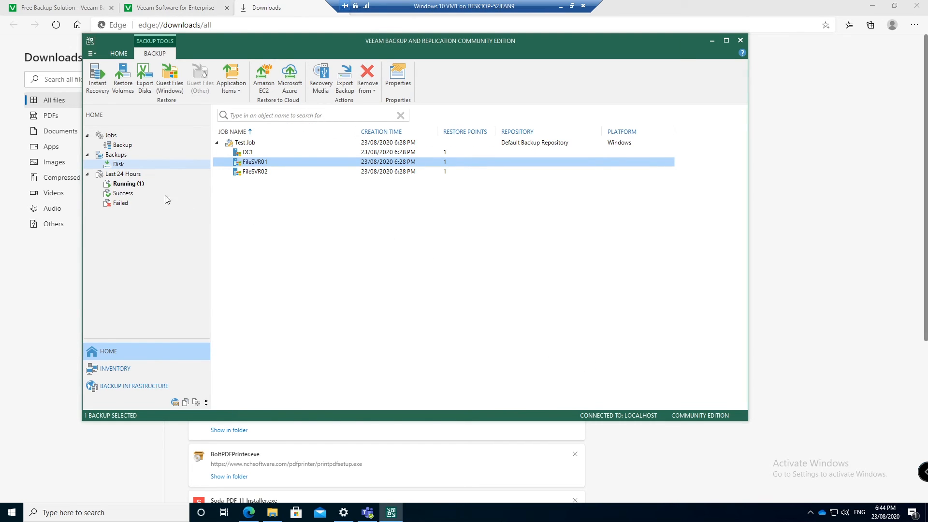
Open the running FLR_[FileSVR01] session from Running sessions to reach its backup browser
{"action": "left_click", "coordinate": [128, 184]}
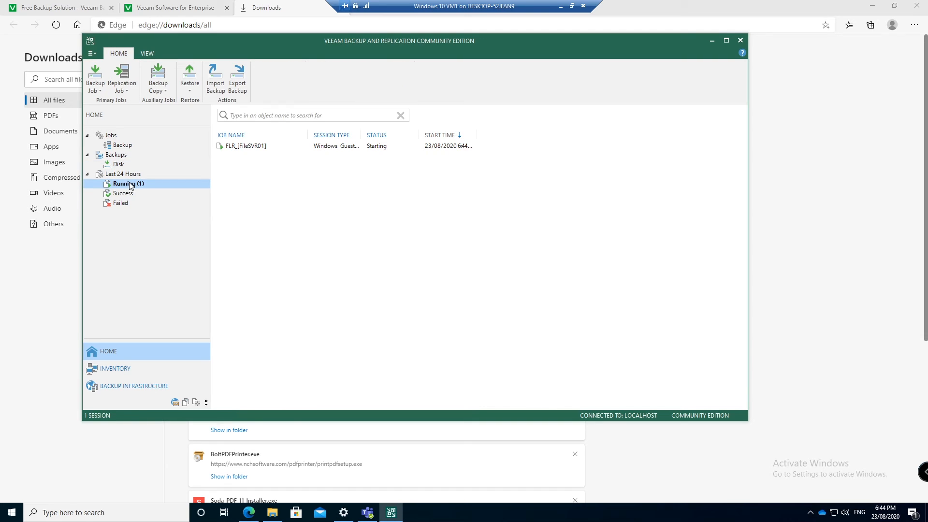
{"action": "left_click", "coordinate": [257, 147]}
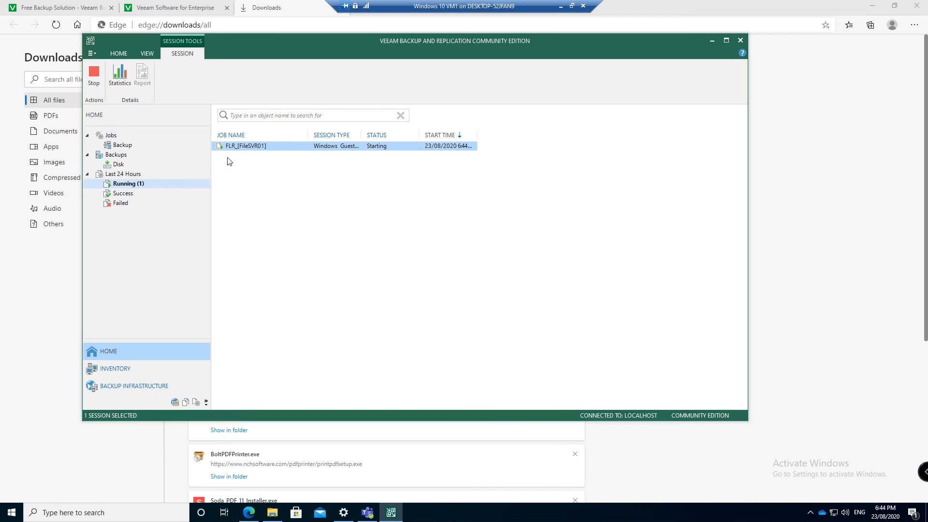
{"action": "double_click", "coordinate": [255, 147]}
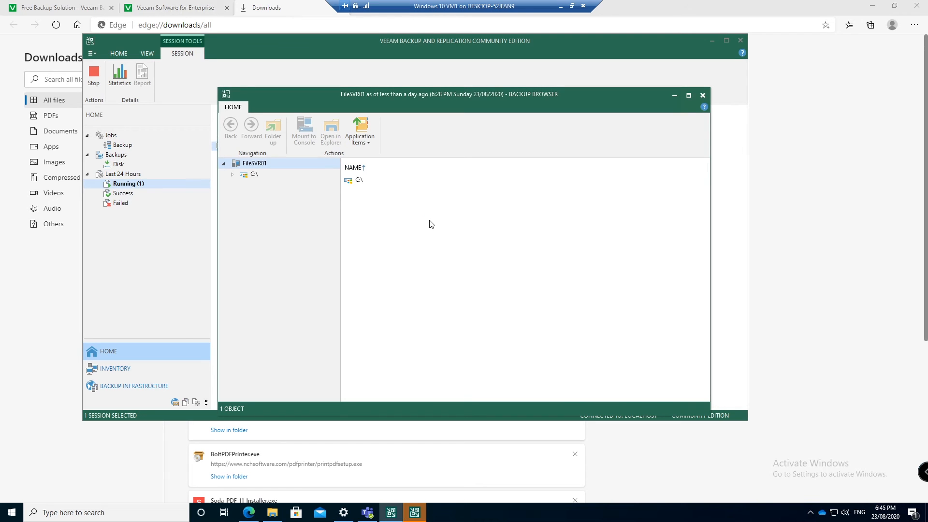
Expand the backed-up C:\ drive and open the Users folder in File Explorer, skipping the denied Documents and Settings
{"action": "left_click", "coordinate": [232, 174]}
{"action": "left_click", "coordinate": [268, 198]}
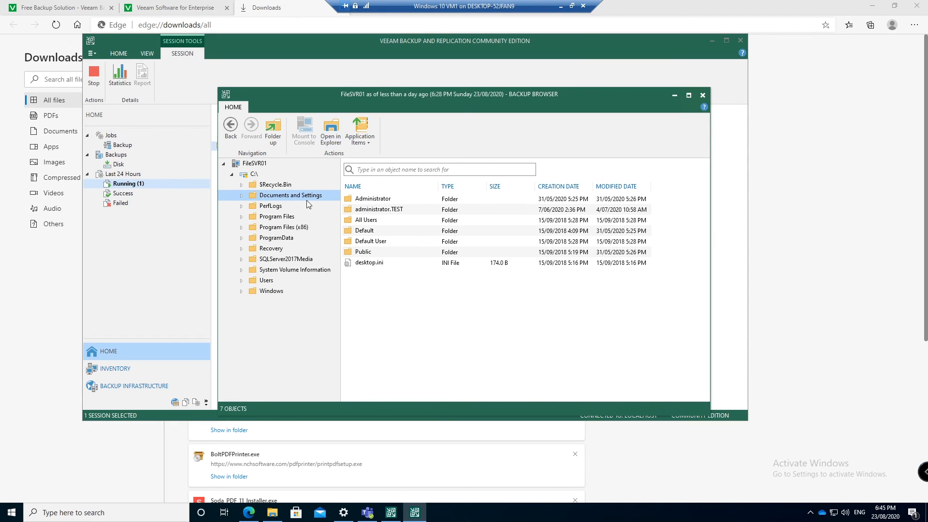
{"action": "left_click", "coordinate": [328, 139]}
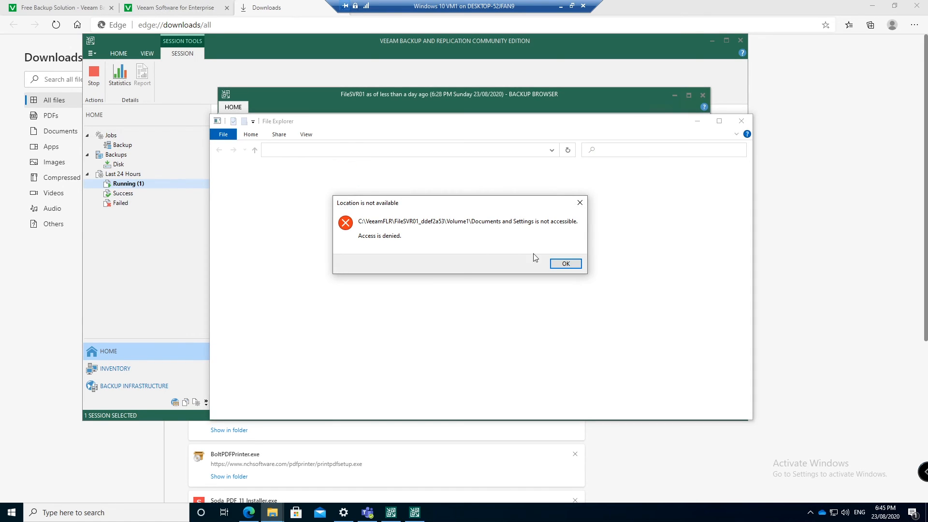
{"action": "left_click", "coordinate": [565, 264]}
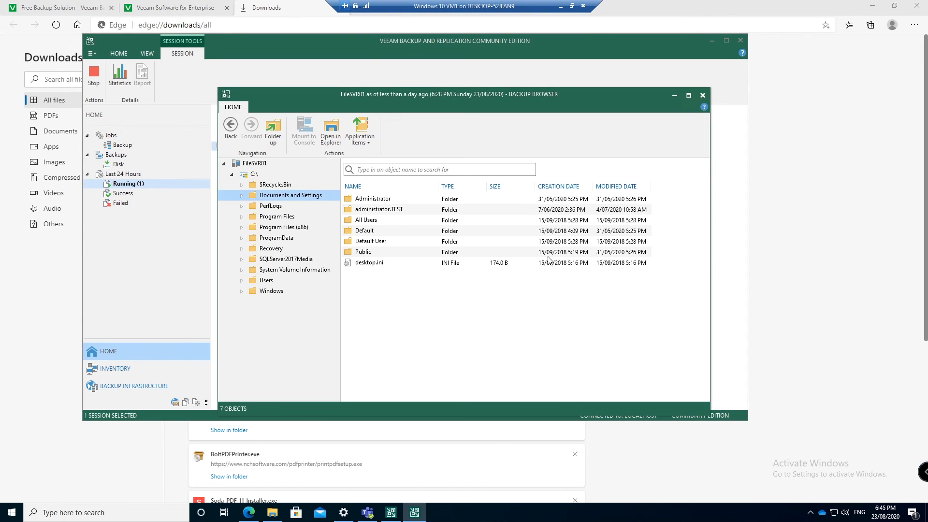
{"action": "left_click", "coordinate": [275, 280]}
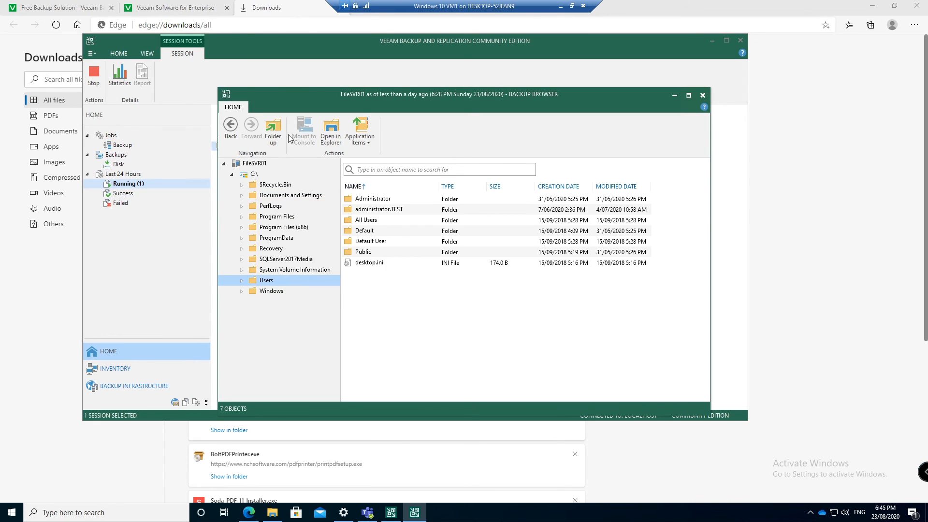
{"action": "left_click", "coordinate": [334, 128]}
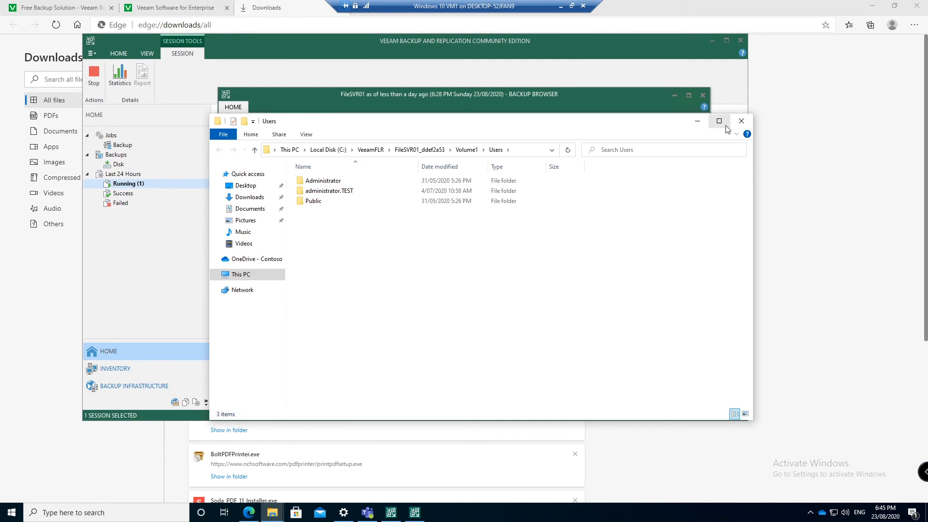
Copy the Visual Studio 2017 folder from the backed-up Administrator Documents folder
{"action": "left_click_drag", "start_coordinate": [594, 129], "coordinate": [601, 148]}
{"action": "double_click", "coordinate": [471, 200]}
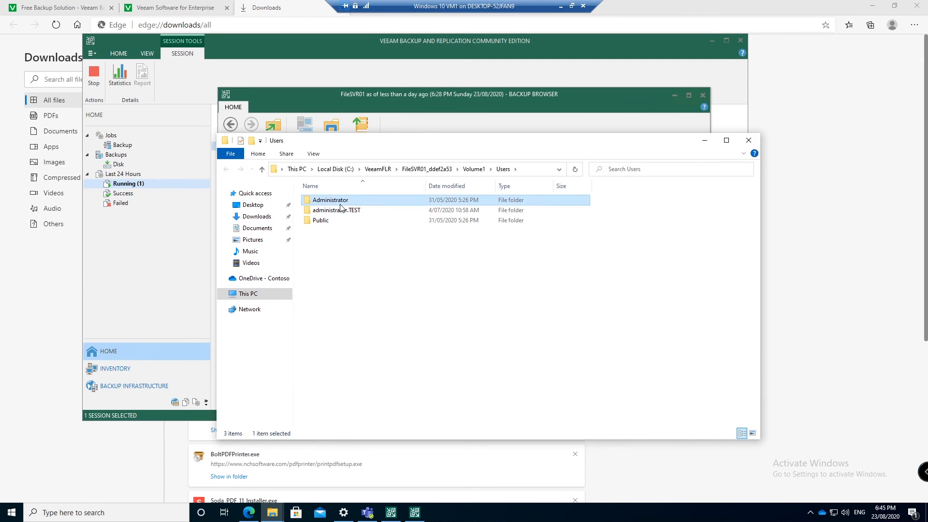
{"action": "left_click", "coordinate": [486, 273]}
{"action": "double_click", "coordinate": [339, 231]}
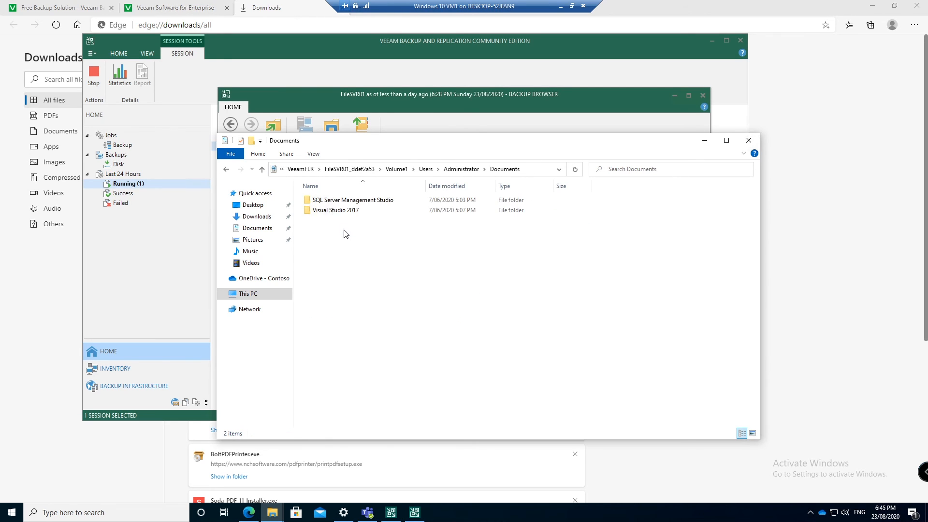
{"action": "left_click", "coordinate": [343, 211]}
{"action": "right_click", "coordinate": [343, 211]}
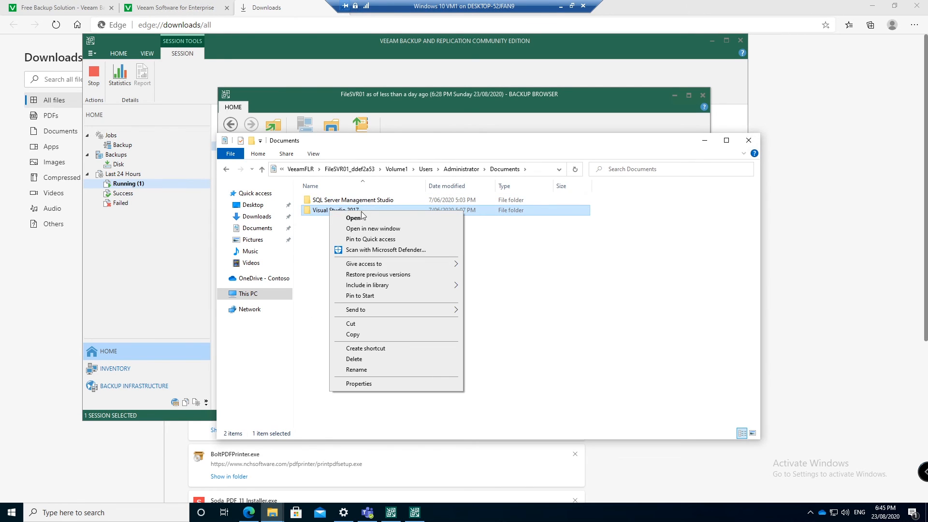
{"action": "left_click", "coordinate": [403, 332]}
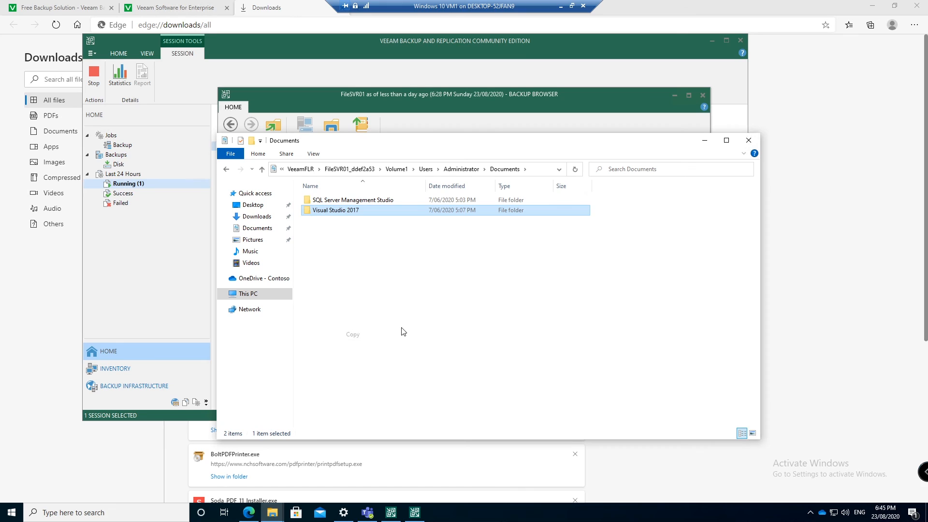
Paste the Visual Studio 2017 folder onto Local Disk (C:) and open it
{"action": "left_click", "coordinate": [222, 293]}
{"action": "left_click", "coordinate": [251, 390]}
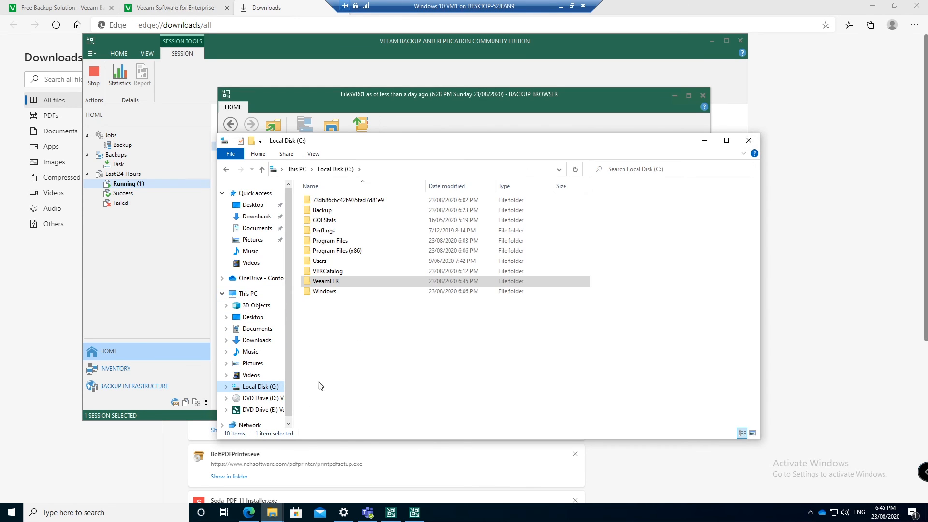
{"action": "right_click", "coordinate": [338, 337]}
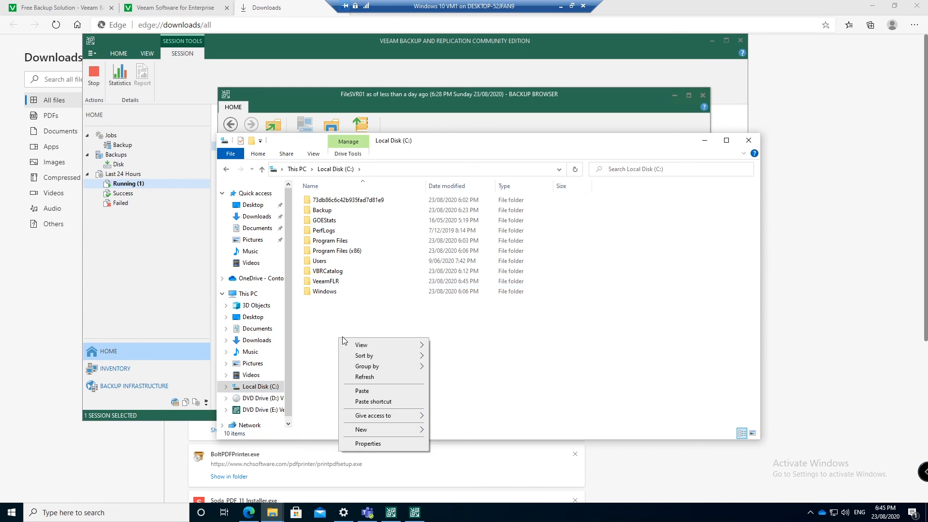
{"action": "left_click", "coordinate": [377, 391]}
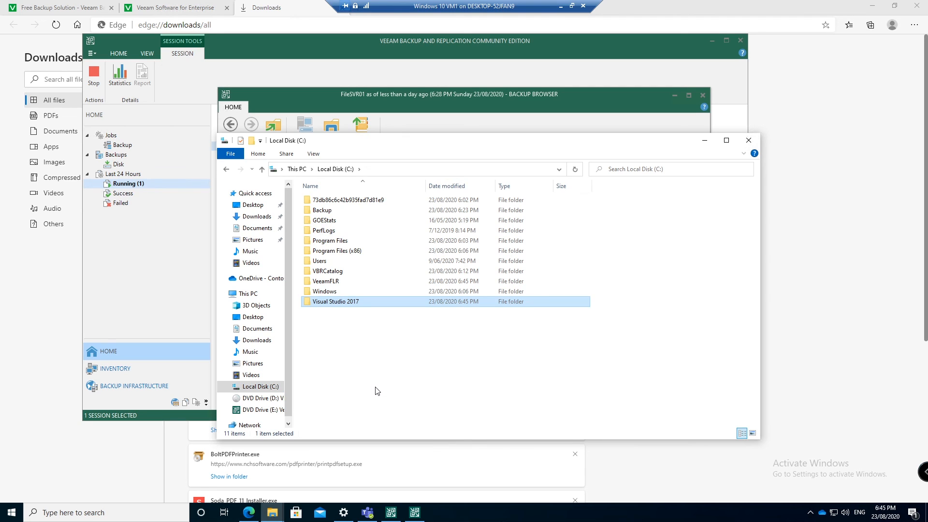
{"action": "double_click", "coordinate": [341, 303]}
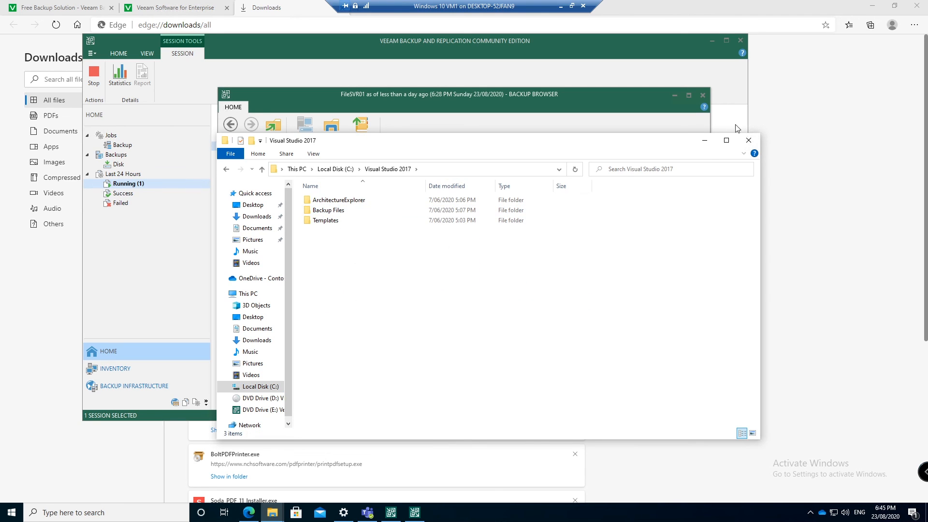
Close File Explorer and the session details, then stop the FLR_[FileSVR01] restore session
{"action": "left_click", "coordinate": [748, 140]}
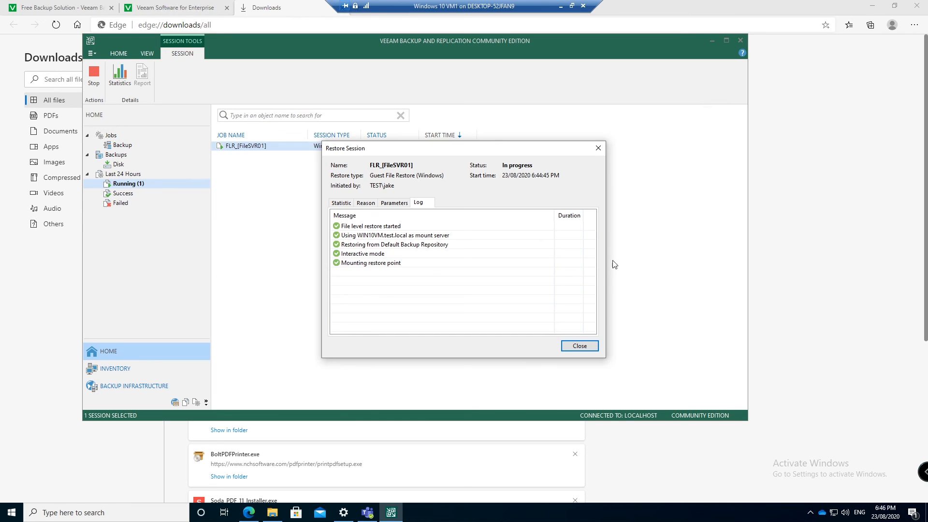
{"action": "left_click", "coordinate": [587, 342]}
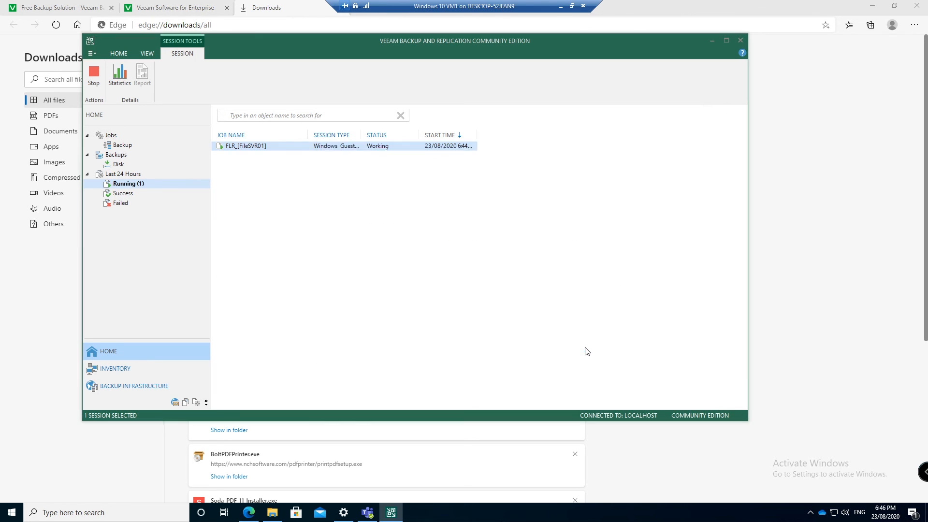
{"action": "left_click", "coordinate": [95, 75]}
{"action": "left_click", "coordinate": [468, 270]}
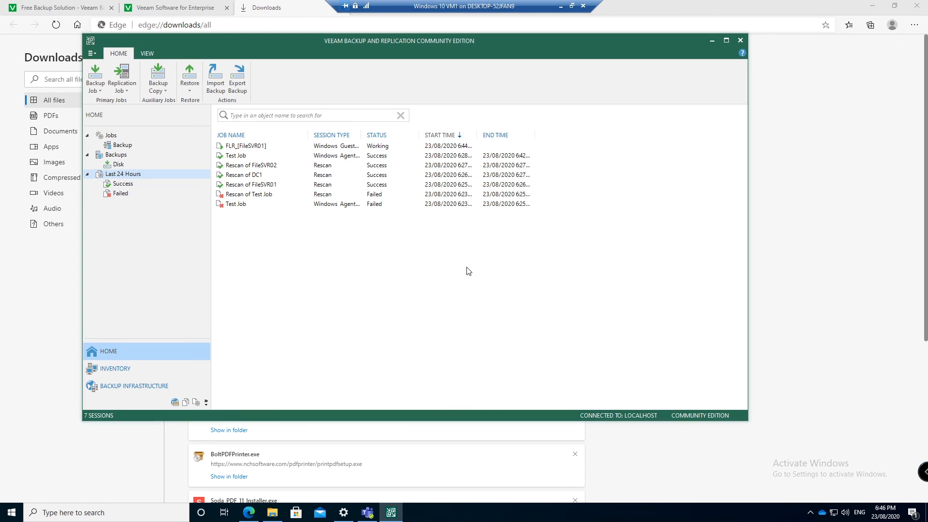